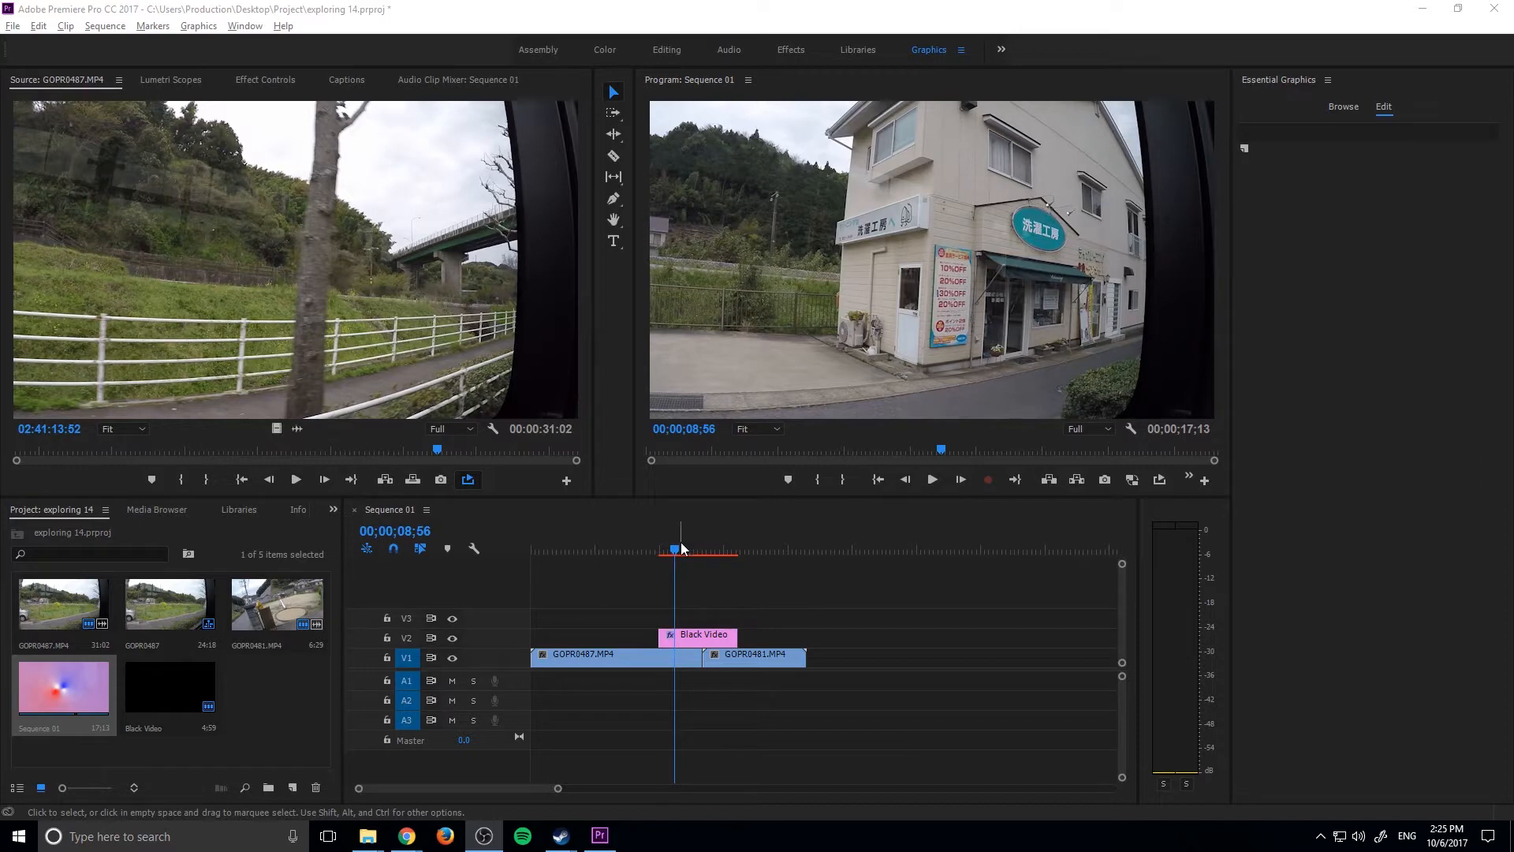
Play back the existing color transition across the cut between the two clips in Sequence 01
drag(682, 548, 676, 545)
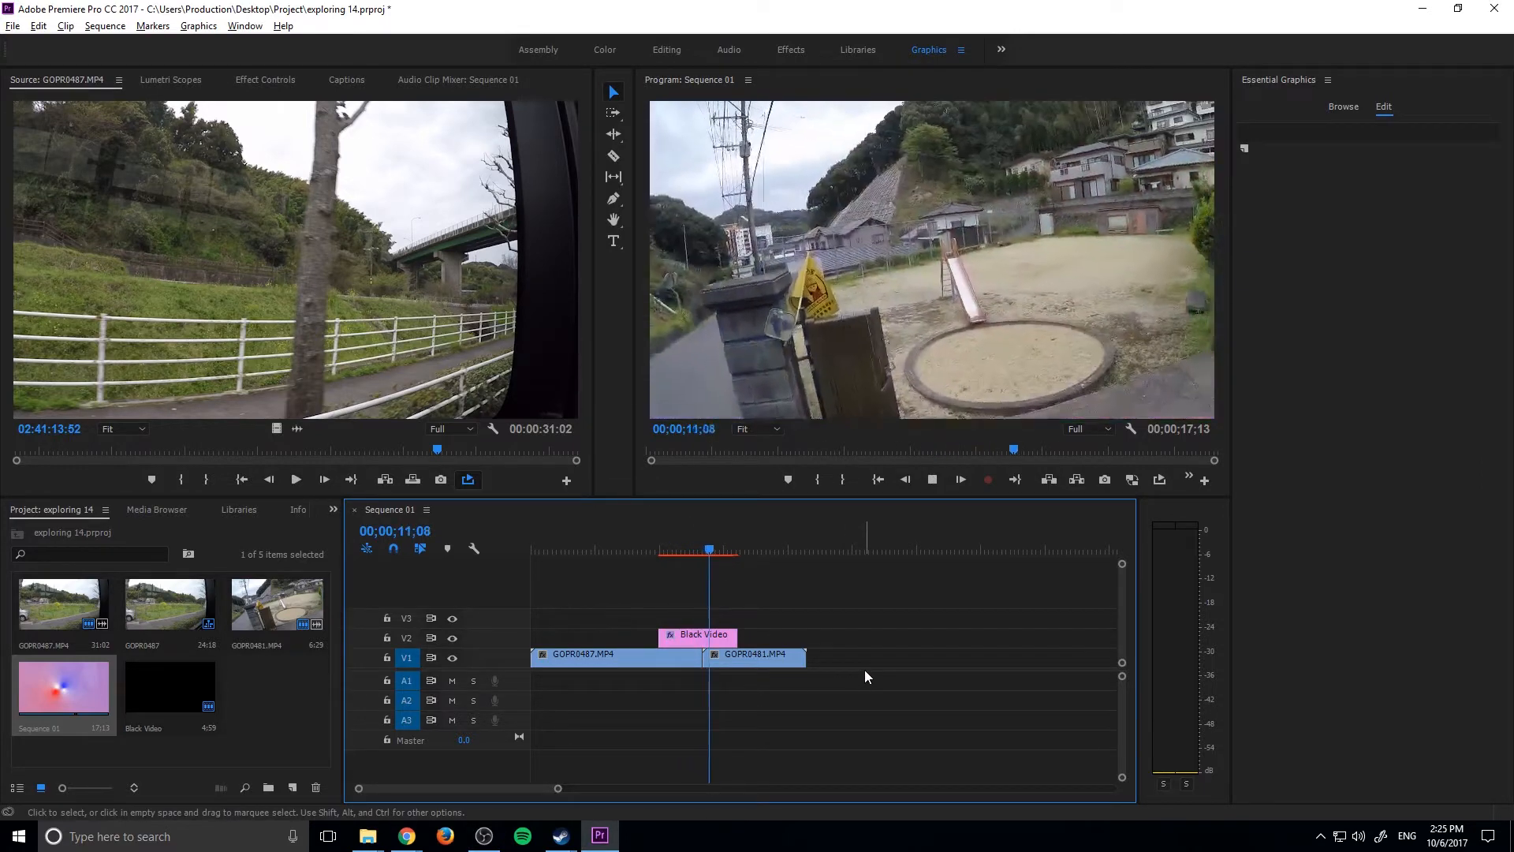
click(678, 544)
key(space)
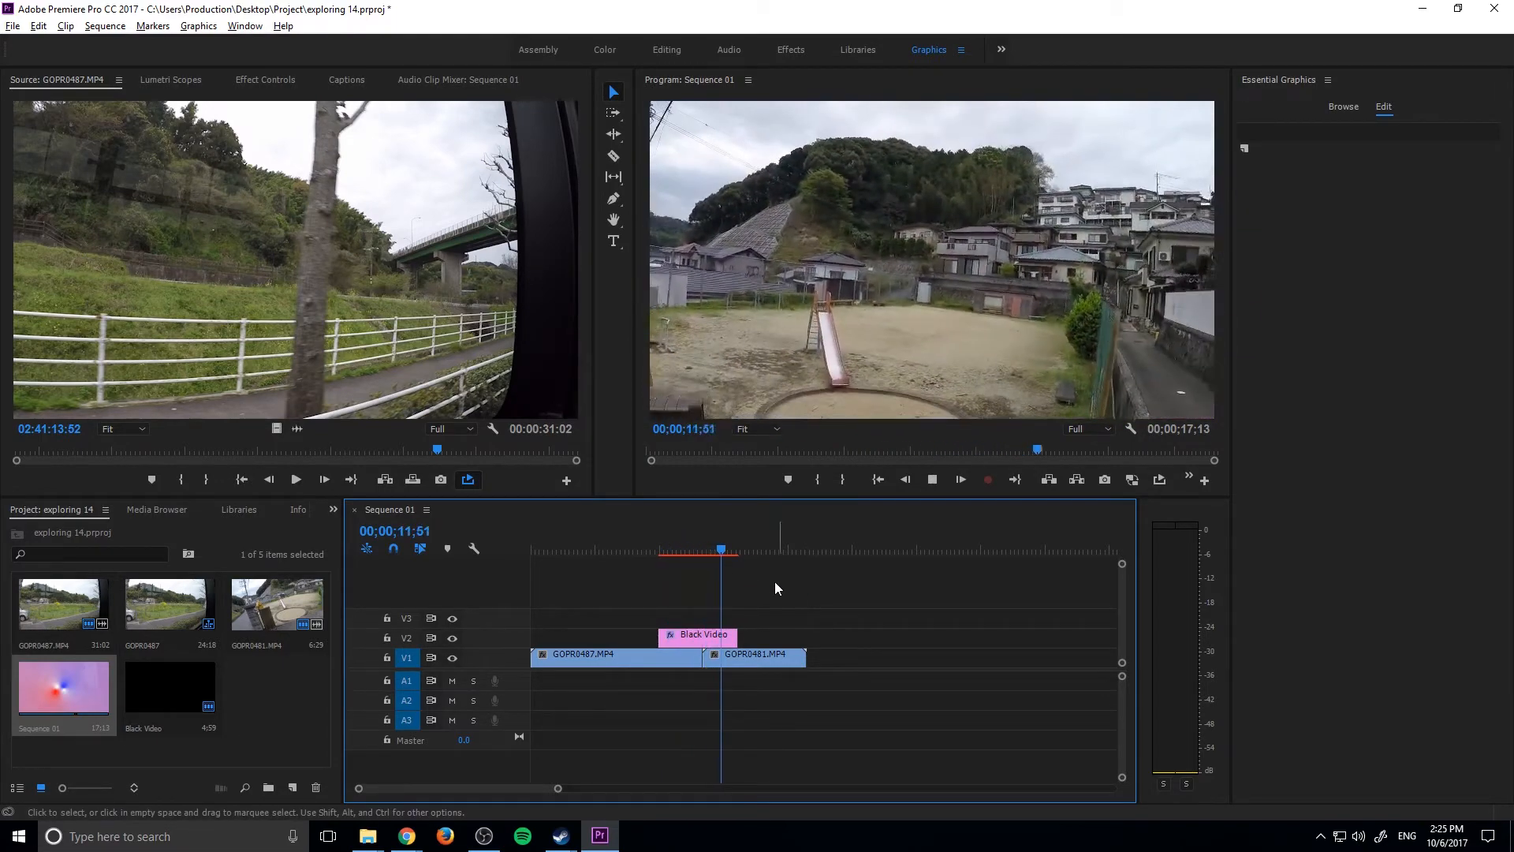
Set Color 4 of the Black Video clip's 4-Color Gradient in Sequence 01 to red, FF0000
click(702, 549)
click(708, 637)
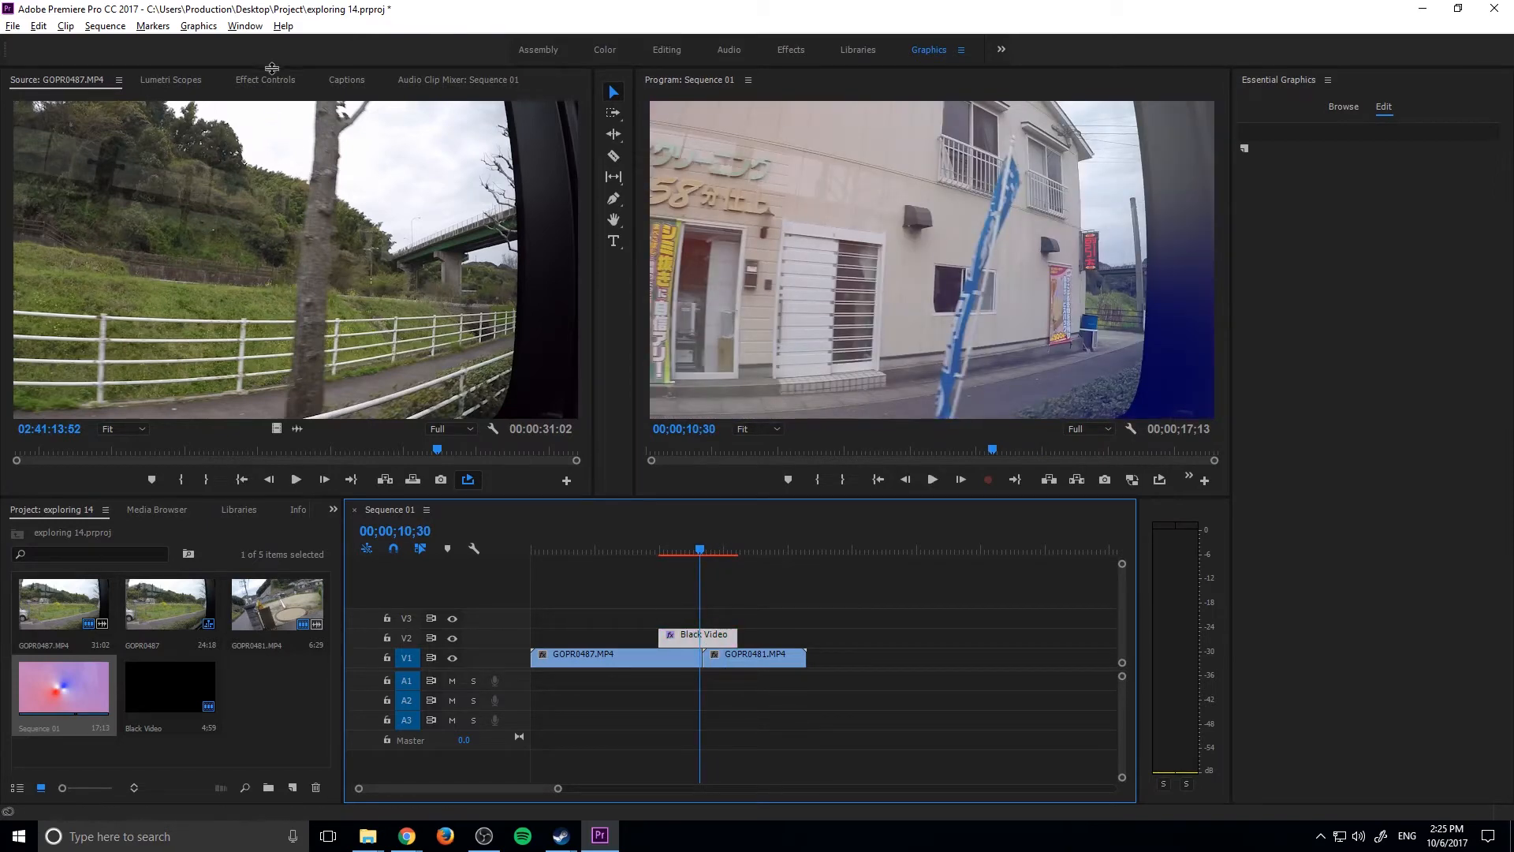
click(266, 80)
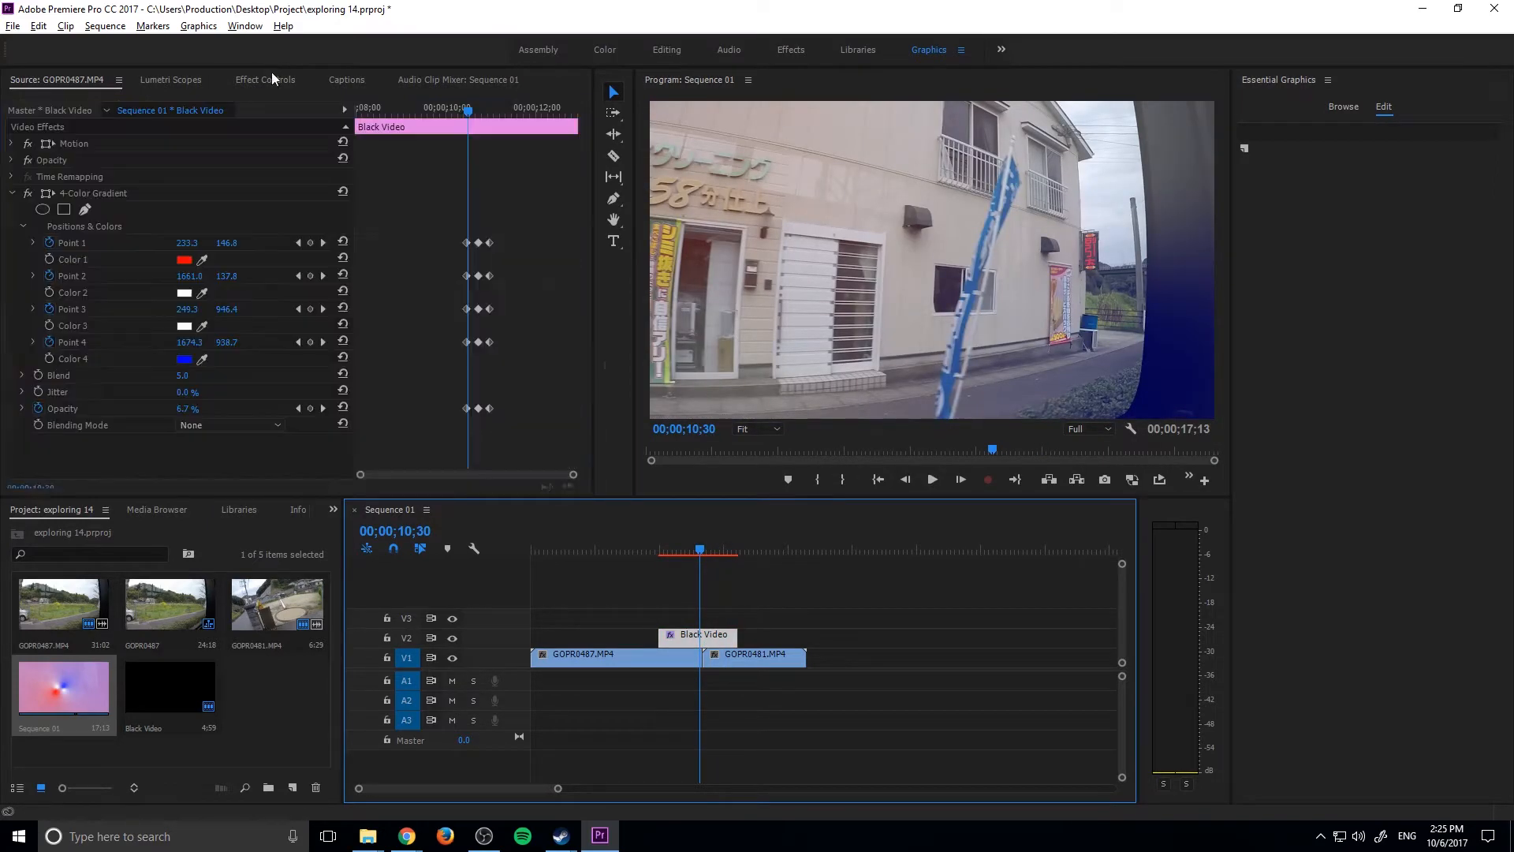
click(185, 359)
drag(799, 483, 825, 543)
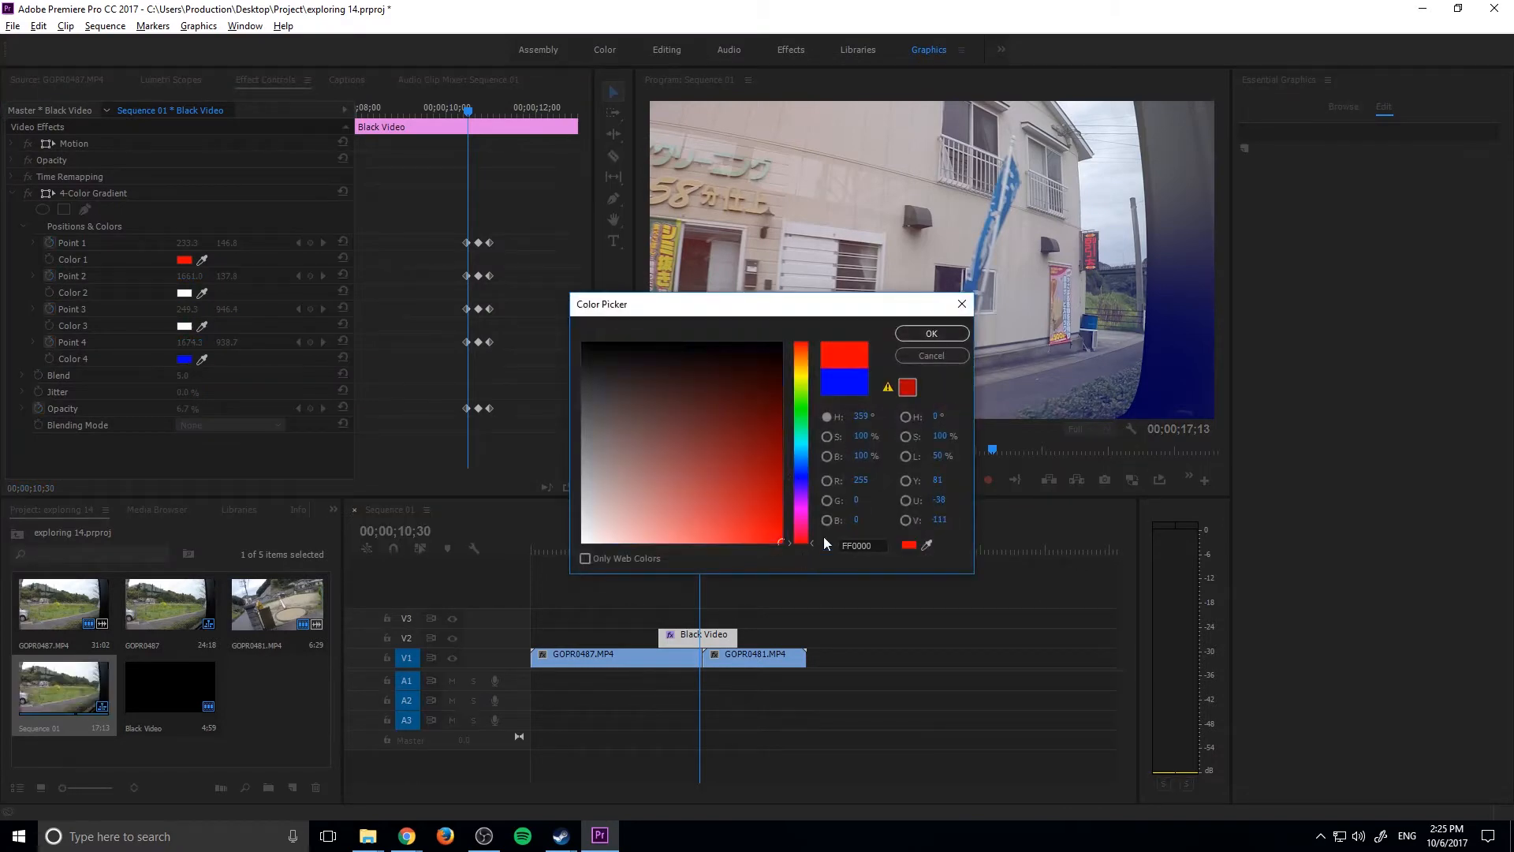
click(930, 333)
Play back the transition in Sequence 01 with the red Color 4
drag(700, 544, 666, 549)
key(space)
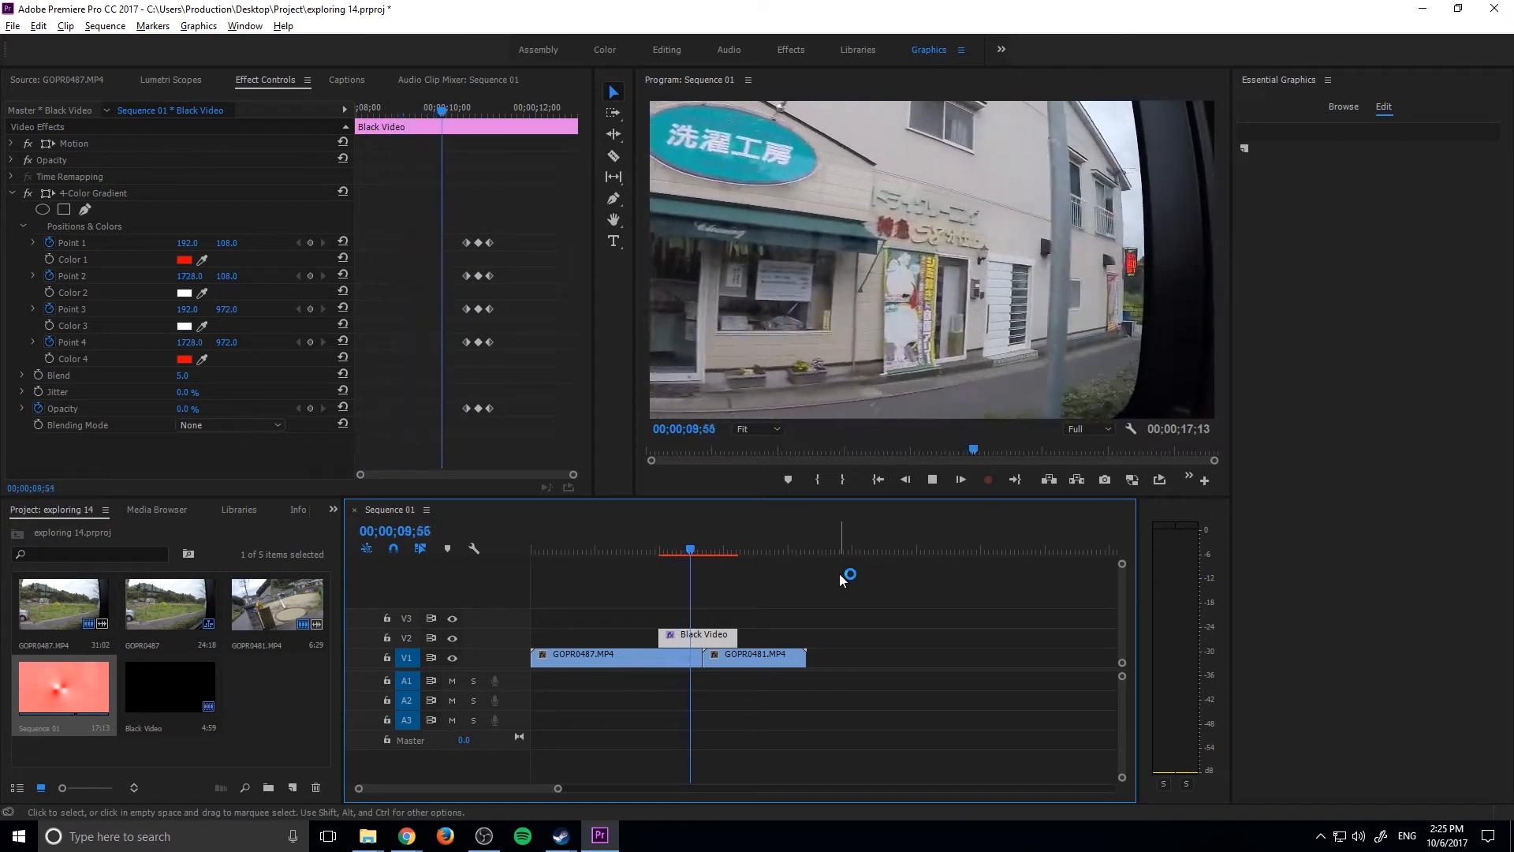
key(space)
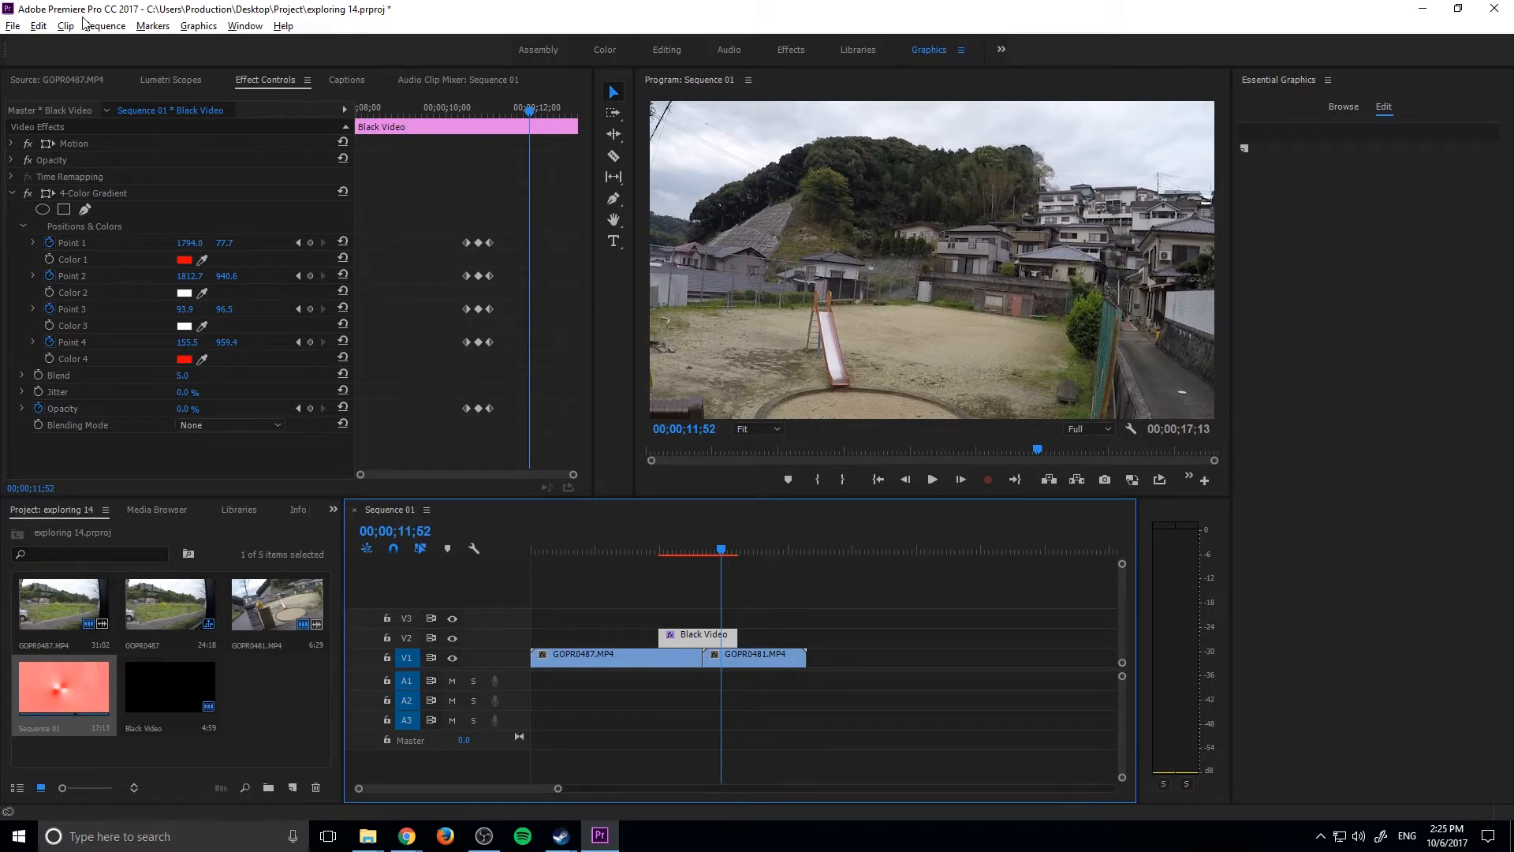
Create a new sequence named Sequence 02 with the DSLR 1080p30 preset
click(13, 26)
mouse_move(37, 44)
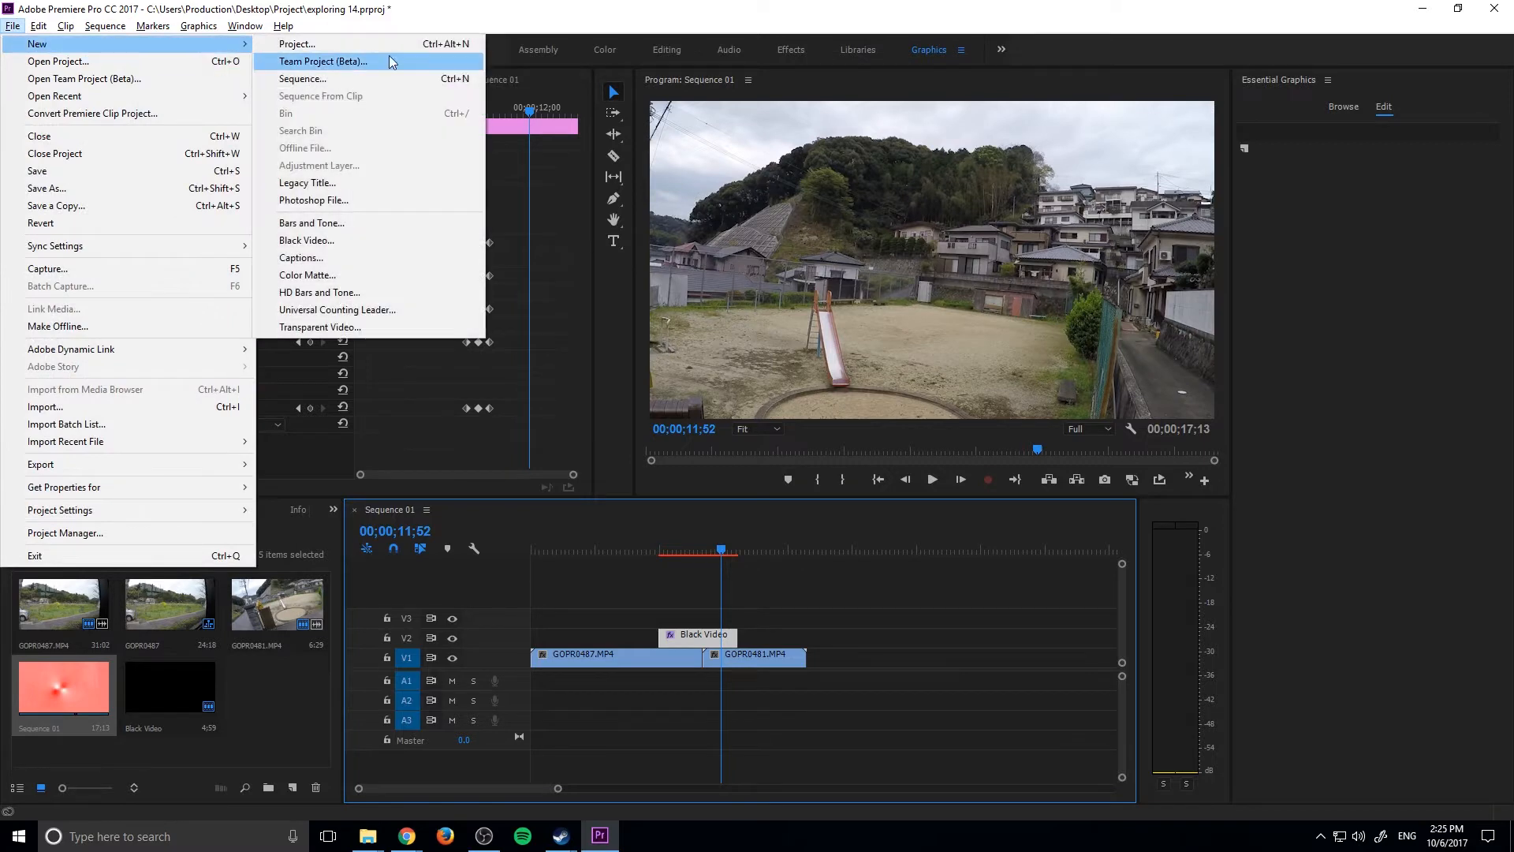
click(315, 79)
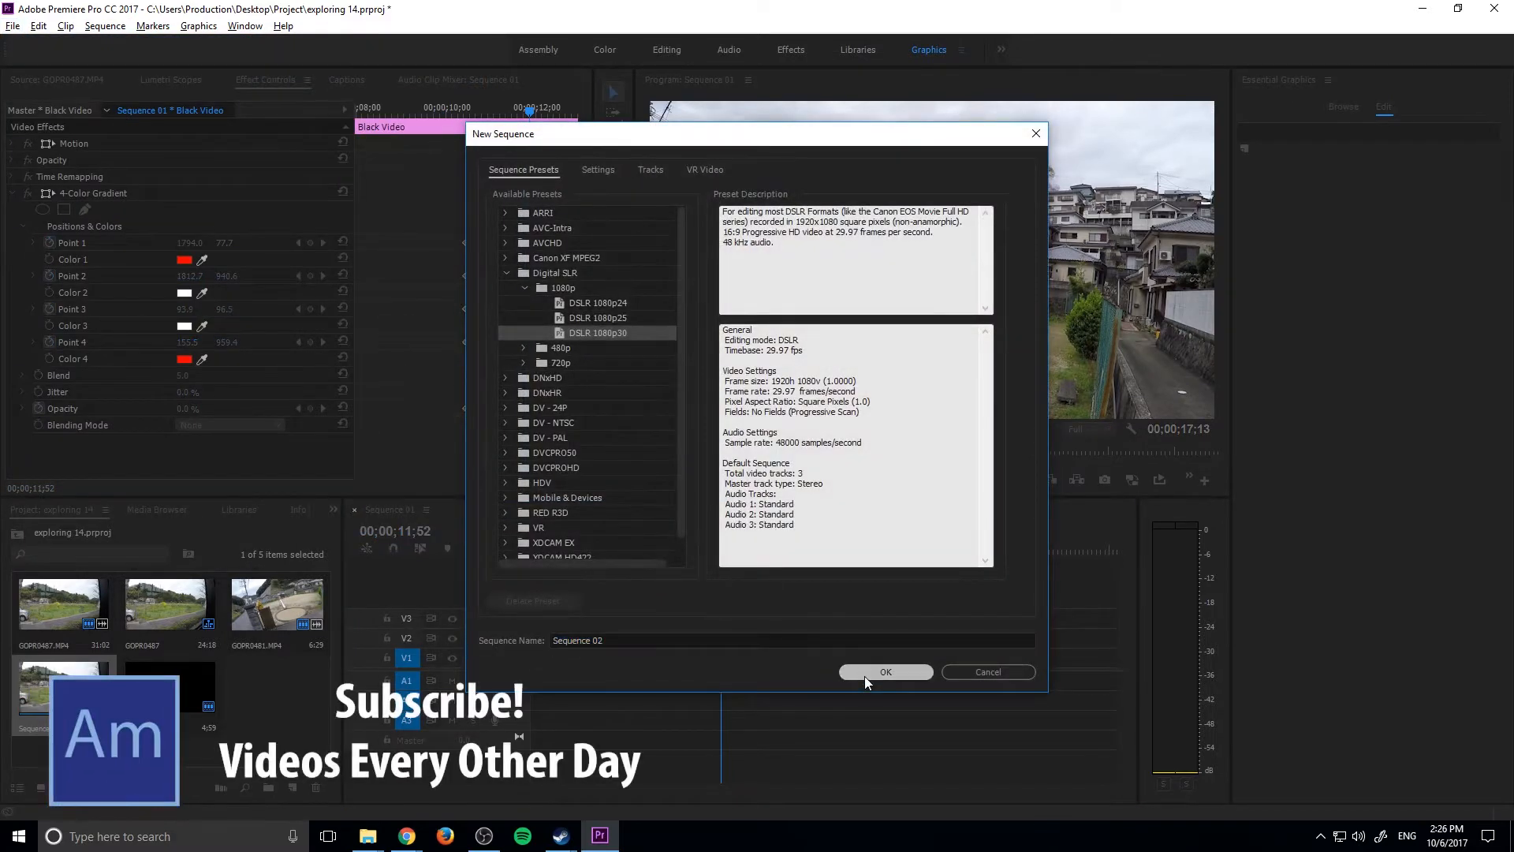
click(884, 672)
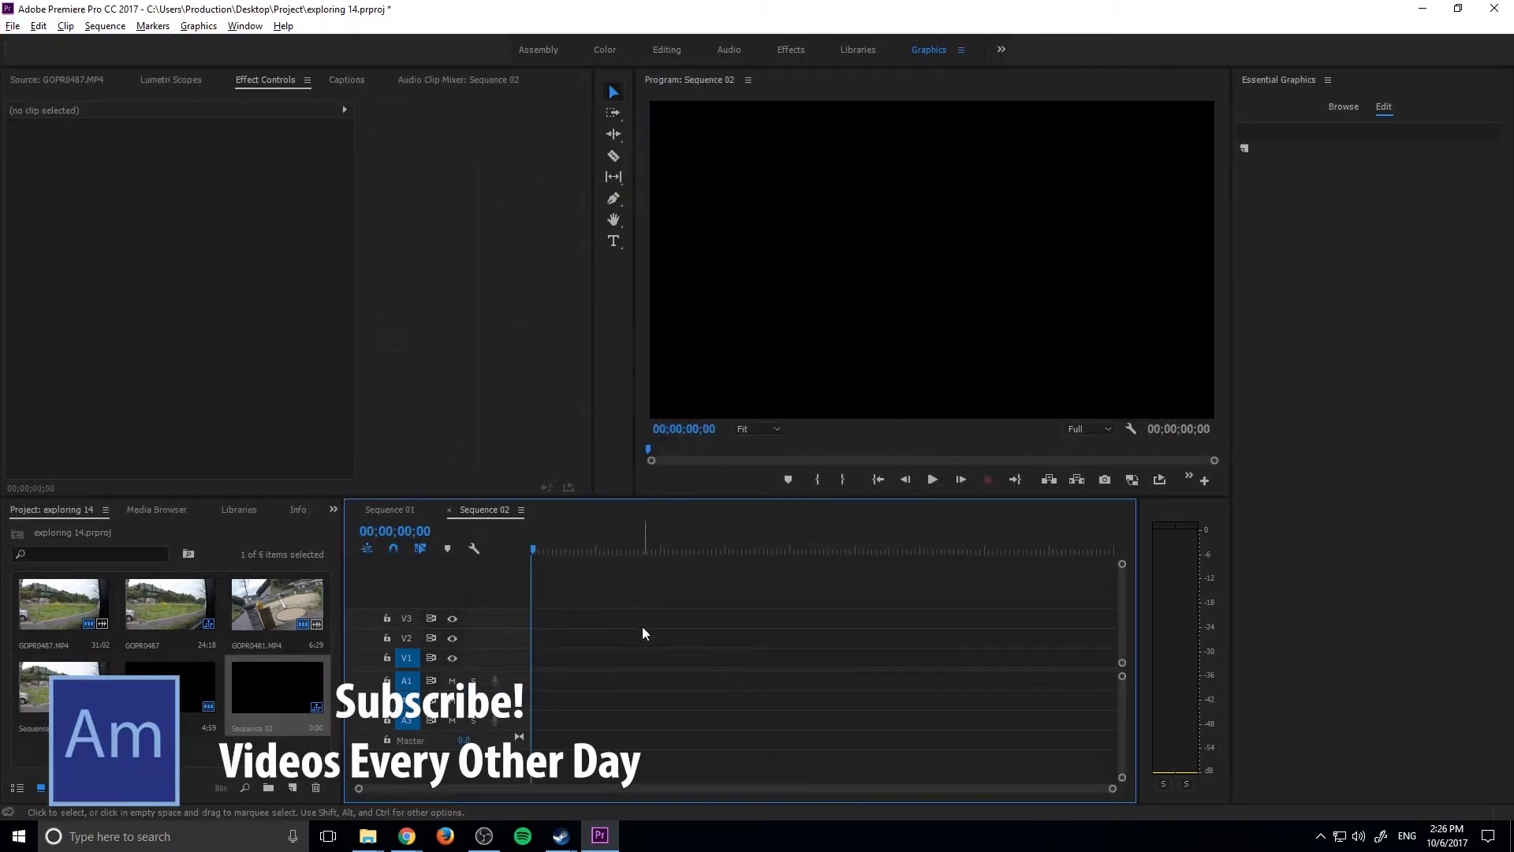
Place GOPR0487.MP4 followed by GOPR0481.MP4 on track V1, changing the sequence settings to match the footage
double_click(79, 599)
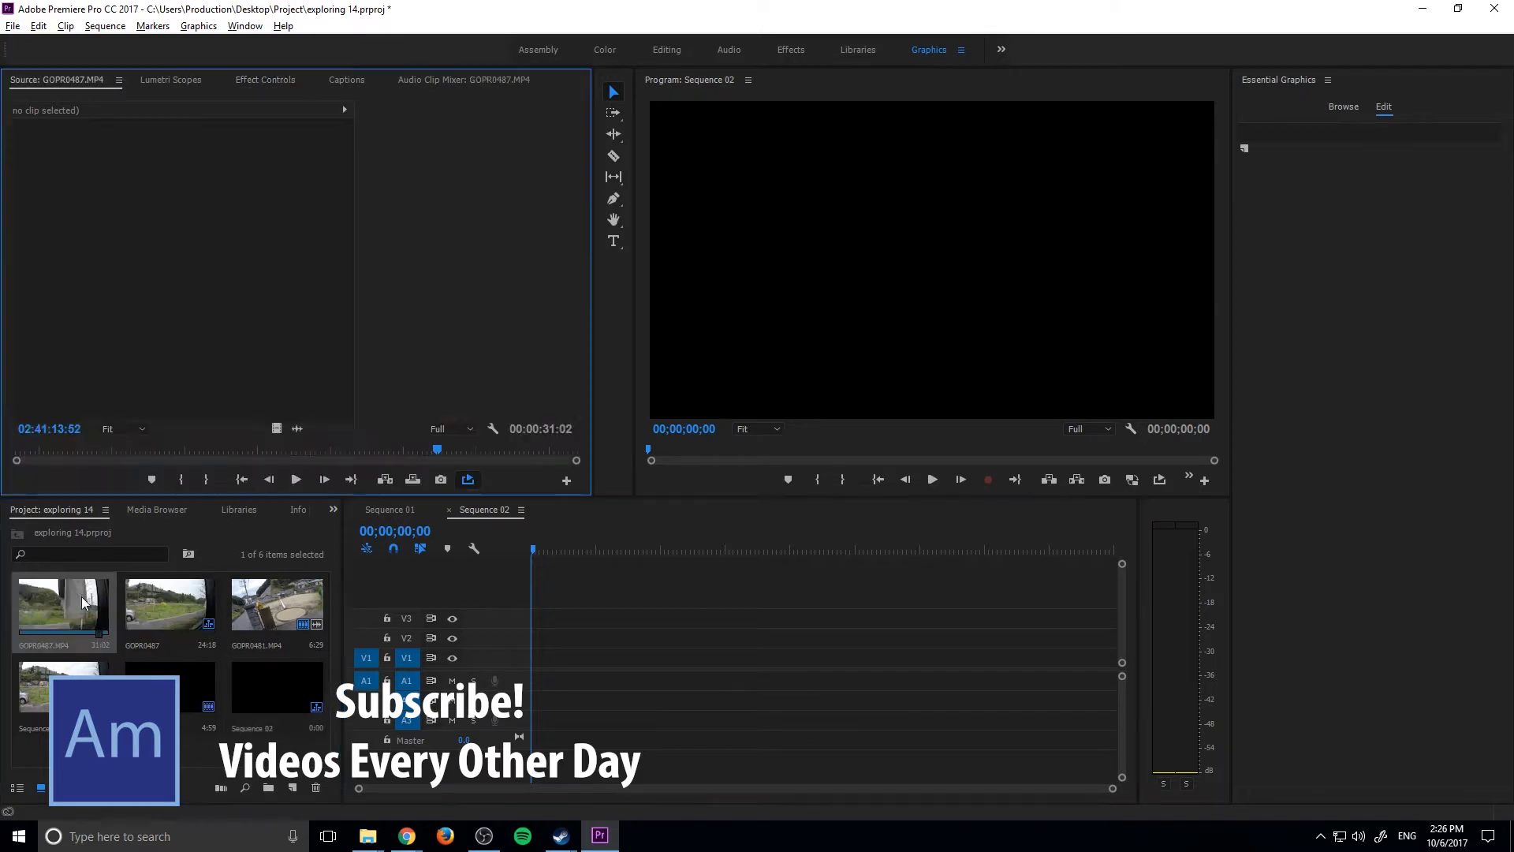
drag(63, 603, 534, 670)
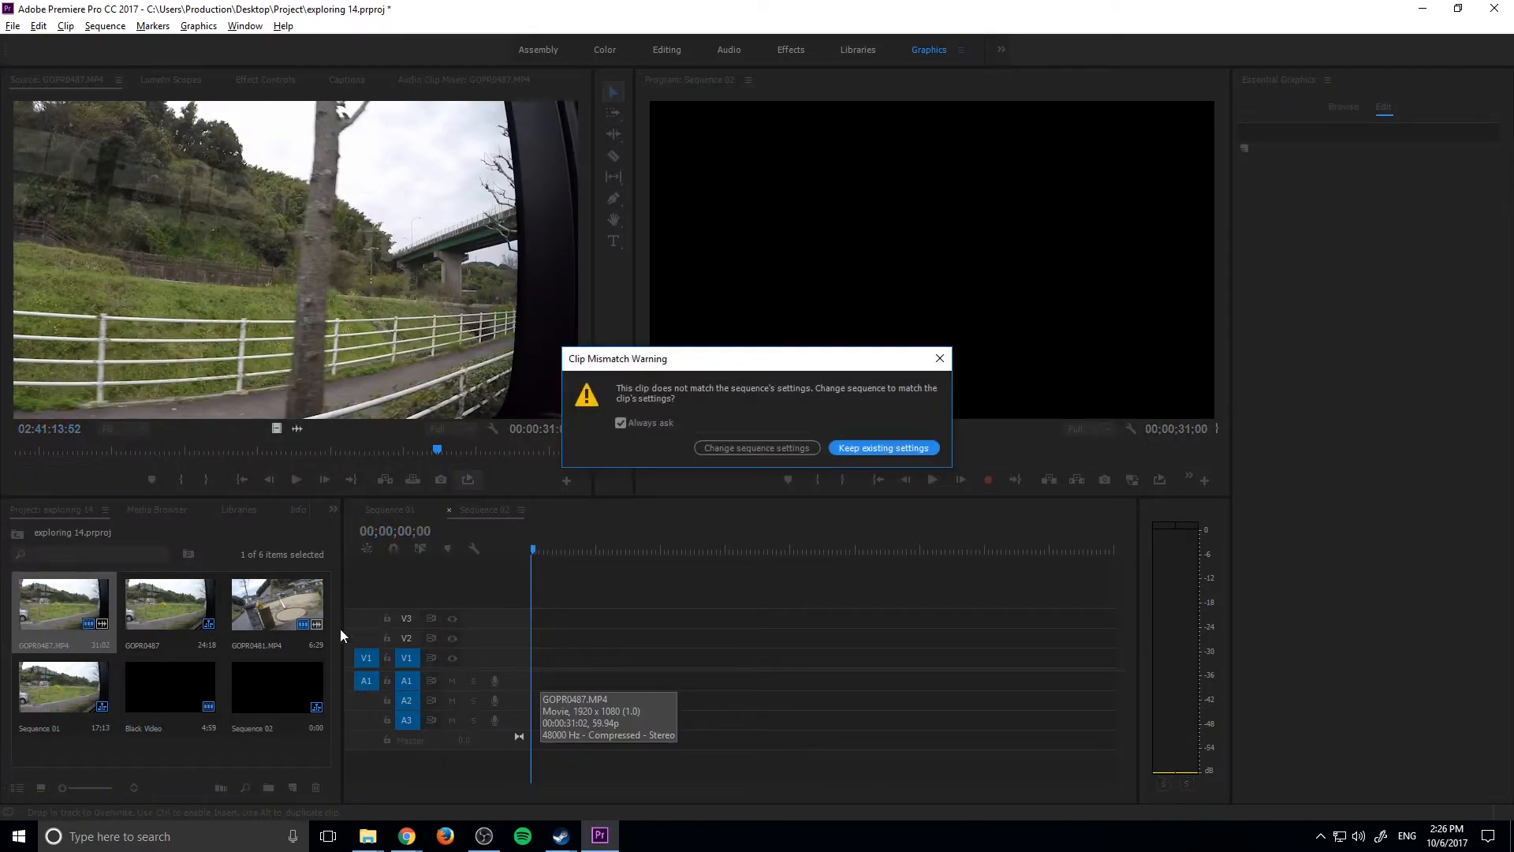
click(745, 449)
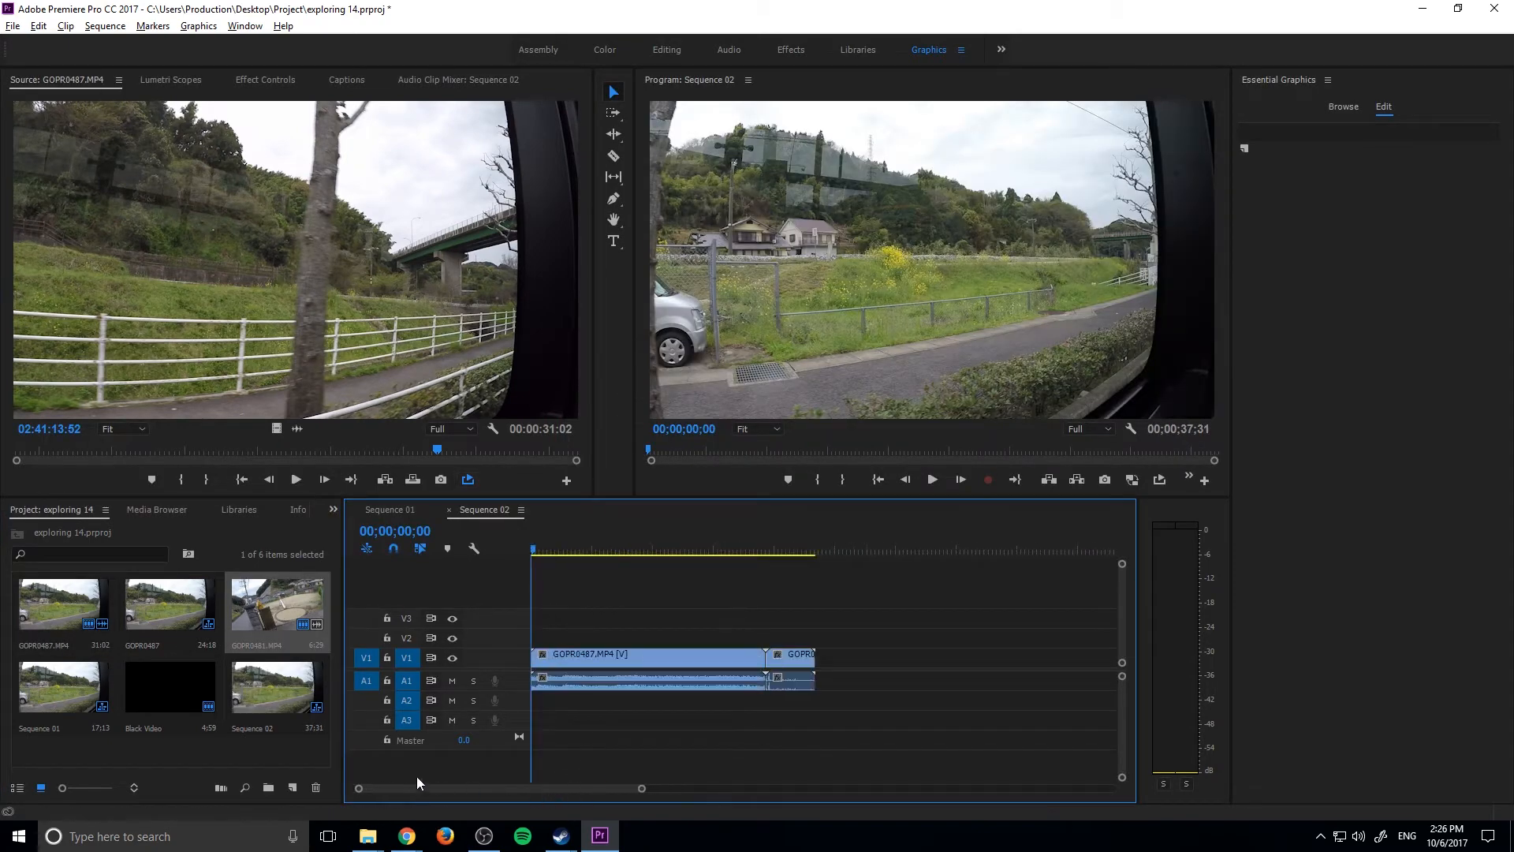
Split GOPR0487.MP4 at 00;00;04;34, delete the part after the cut and move GOPR0481.MP4 up against the remaining piece
mouse_move(578, 550)
mouse_down()
mouse_move(519, 549)
mouse_move(566, 551)
mouse_up()
key(c)
click(566, 657)
key(v)
click(627, 658)
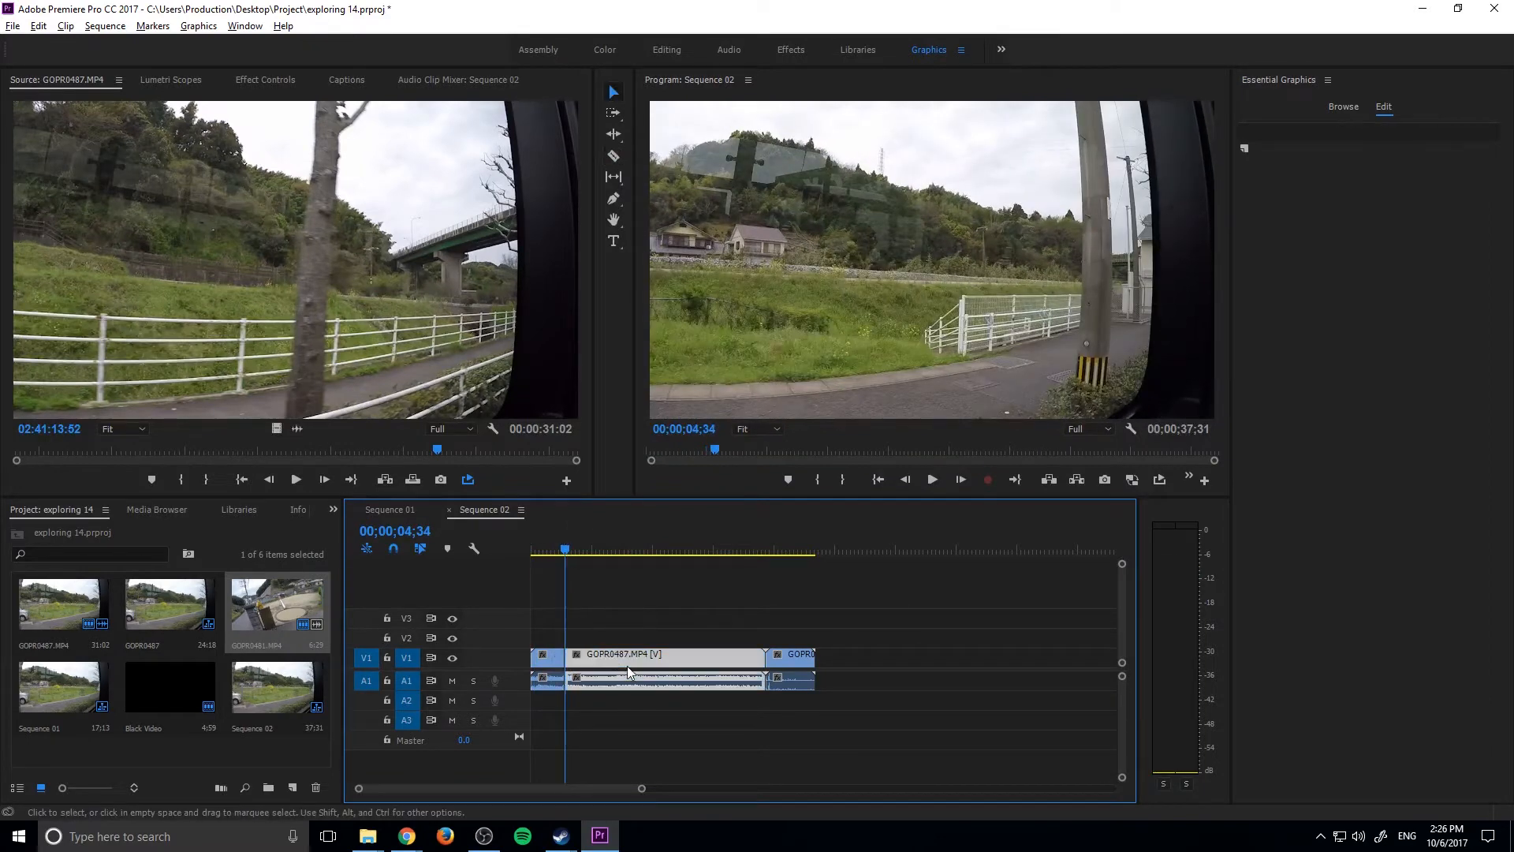
key(Delete)
drag(801, 667, 536, 668)
Unlink the audio from both clips and delete it from track A1
right_click(558, 680)
click(643, 324)
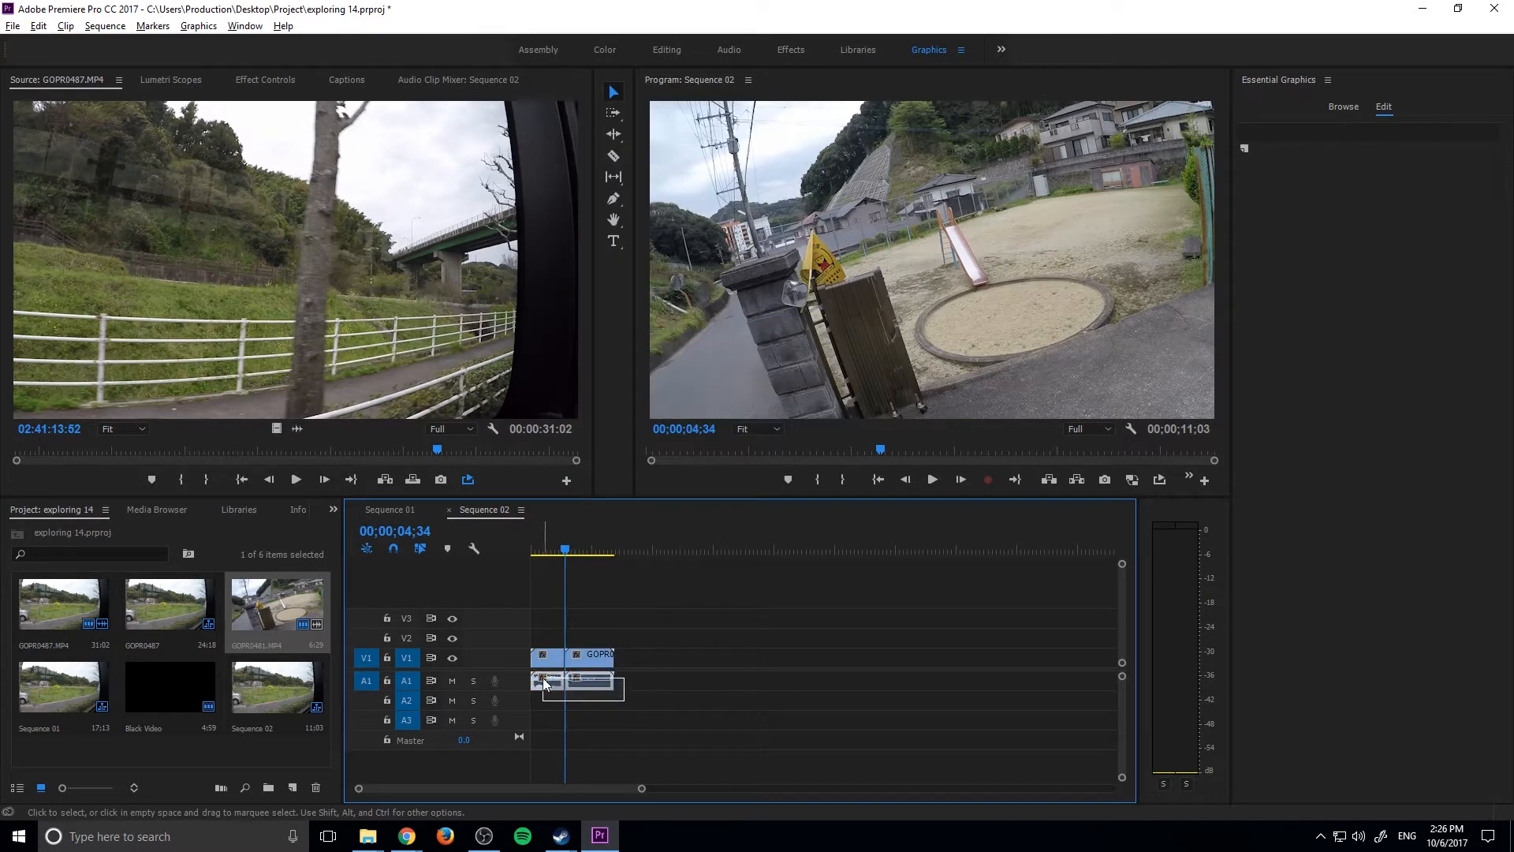
key(Delete)
Trim the start of GOPR0481.MP4 to about 00;00;05;22 and close the gap after GOPR0487.MP4
key(=)
key(=)
key(=)
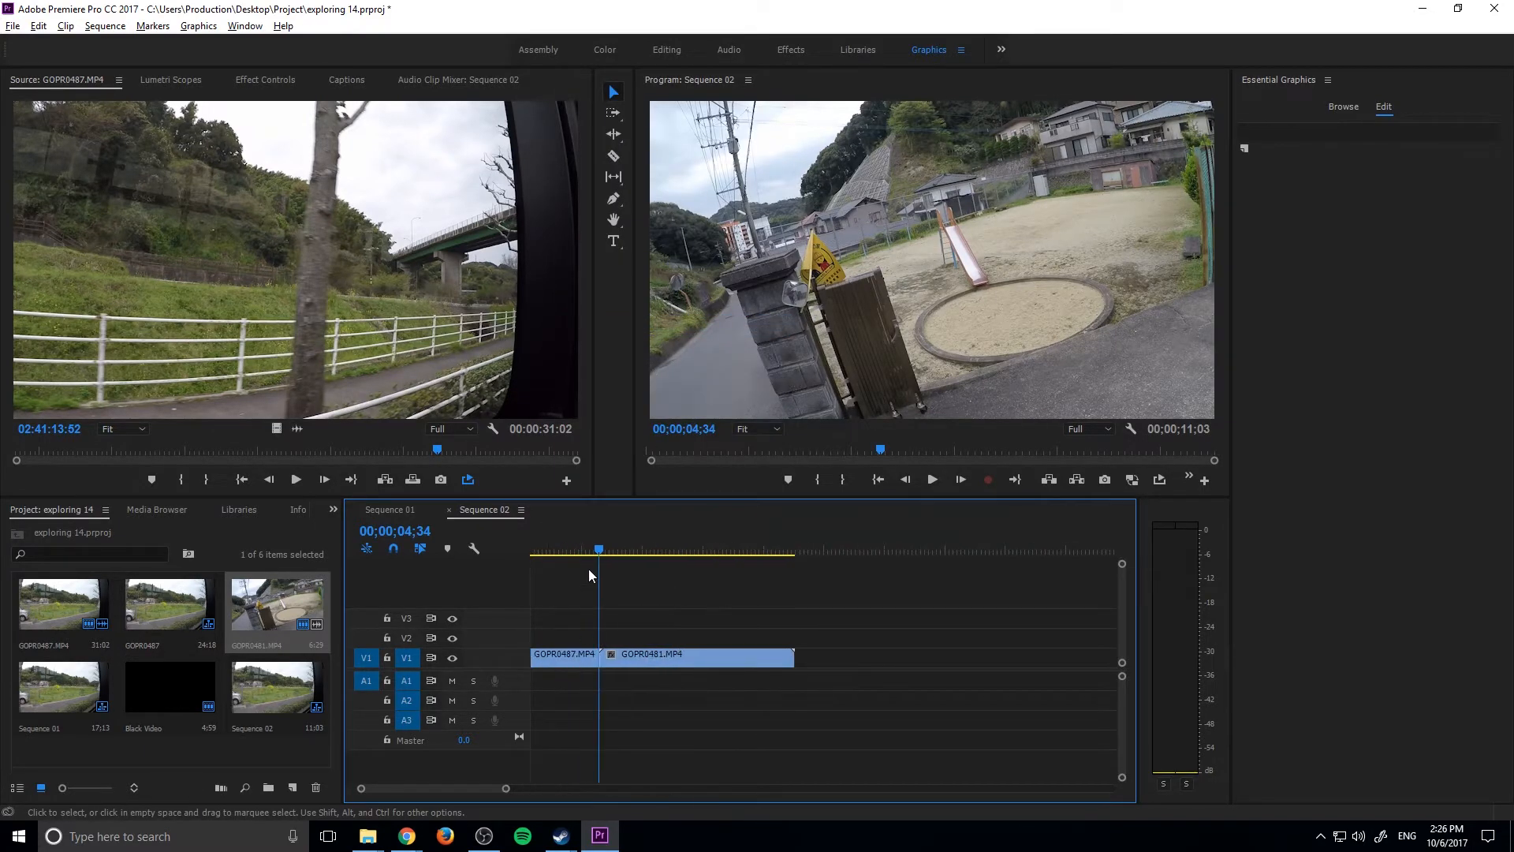
click(587, 552)
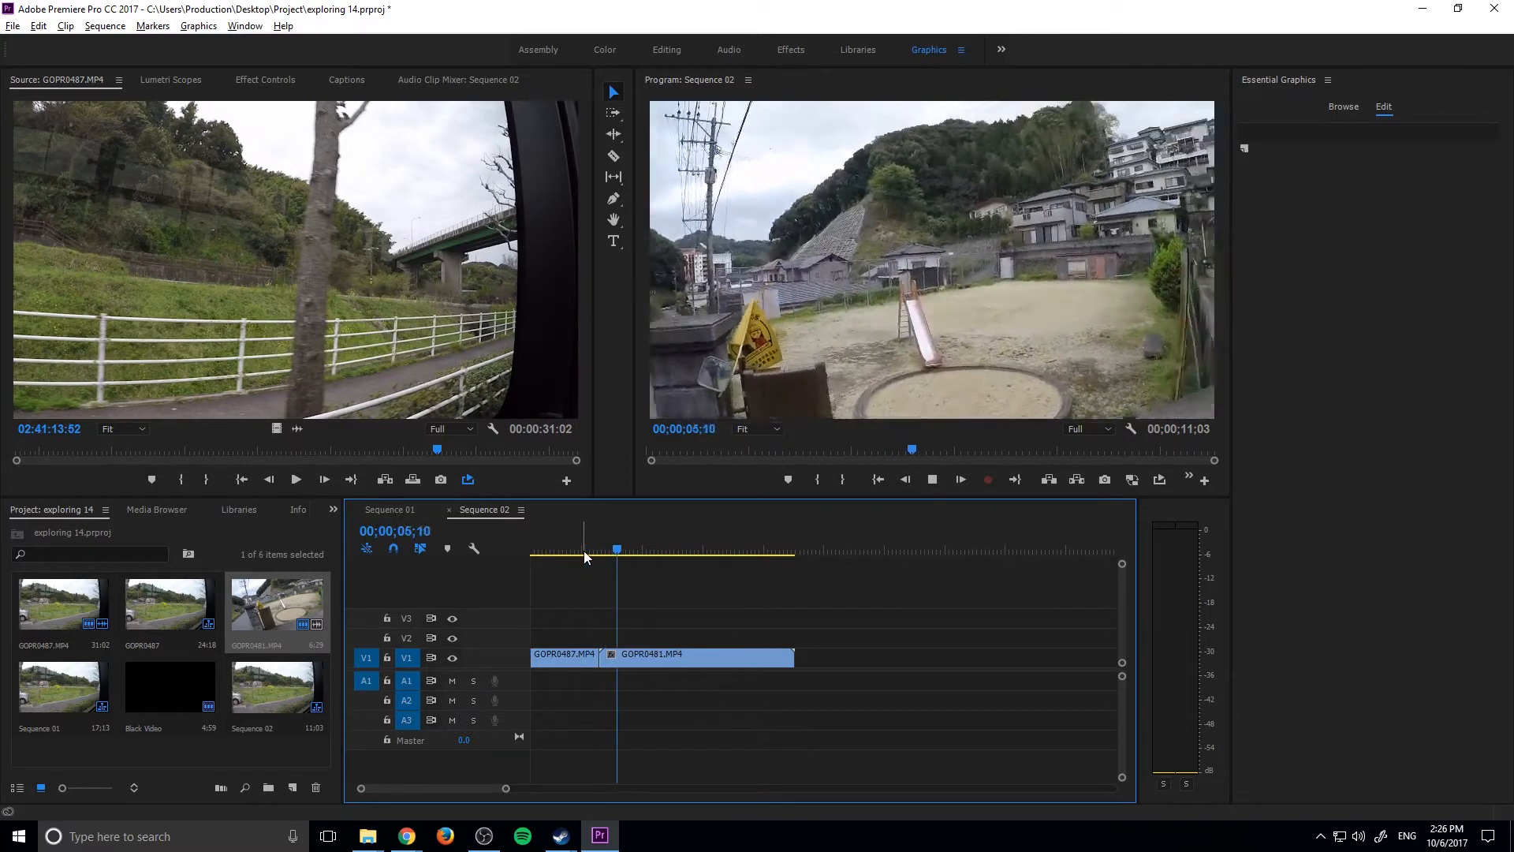
key(space)
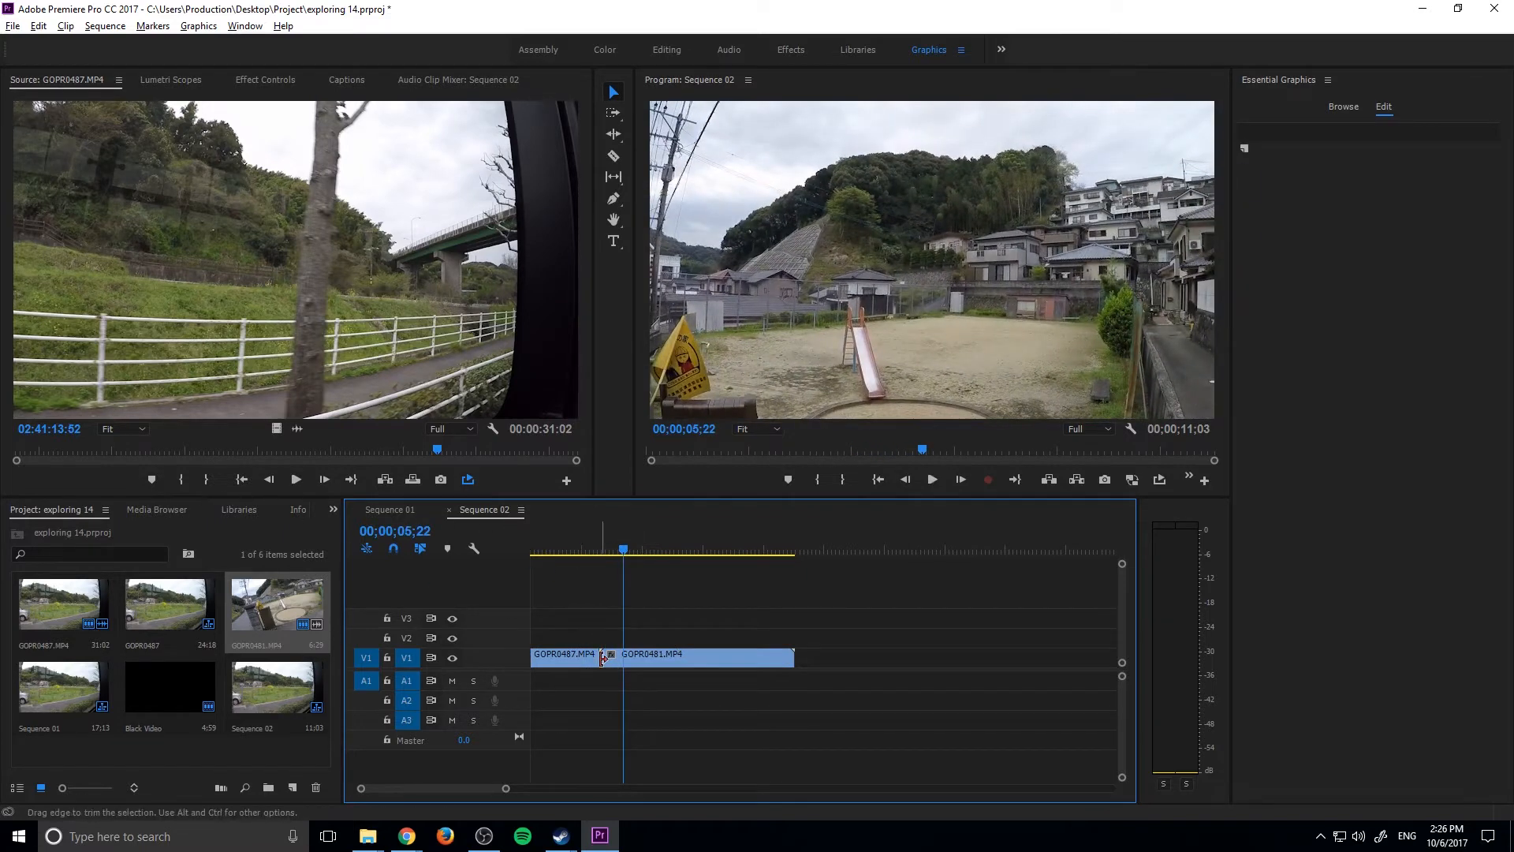
drag(604, 661, 628, 667)
Park the playhead at 00;00;03;51 and apply the 4-Color Gradient effect directly to GOPR0487.MP4
drag(600, 552, 578, 552)
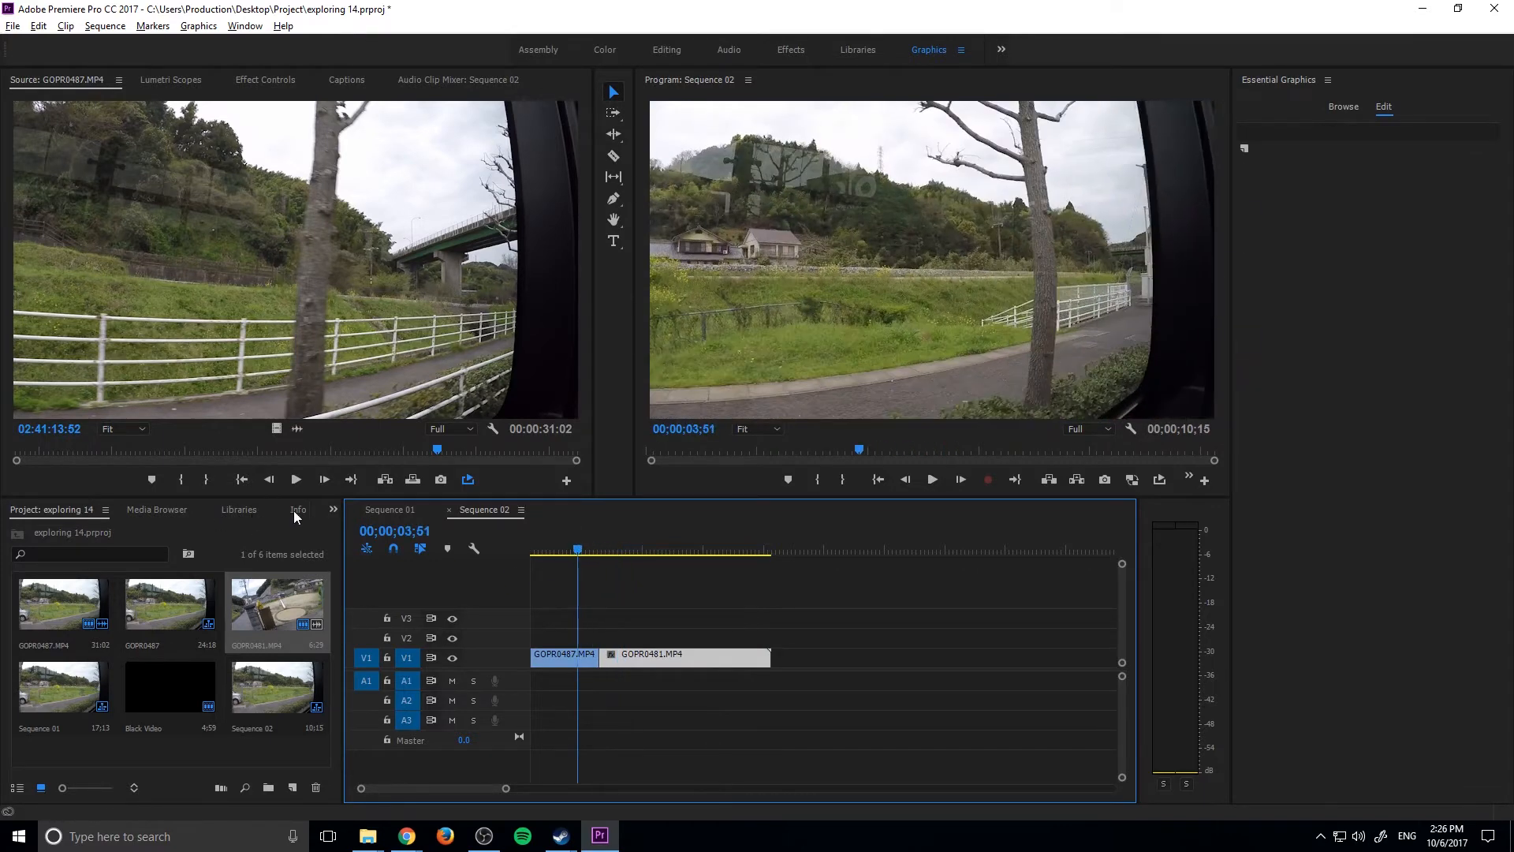
click(333, 509)
click(366, 598)
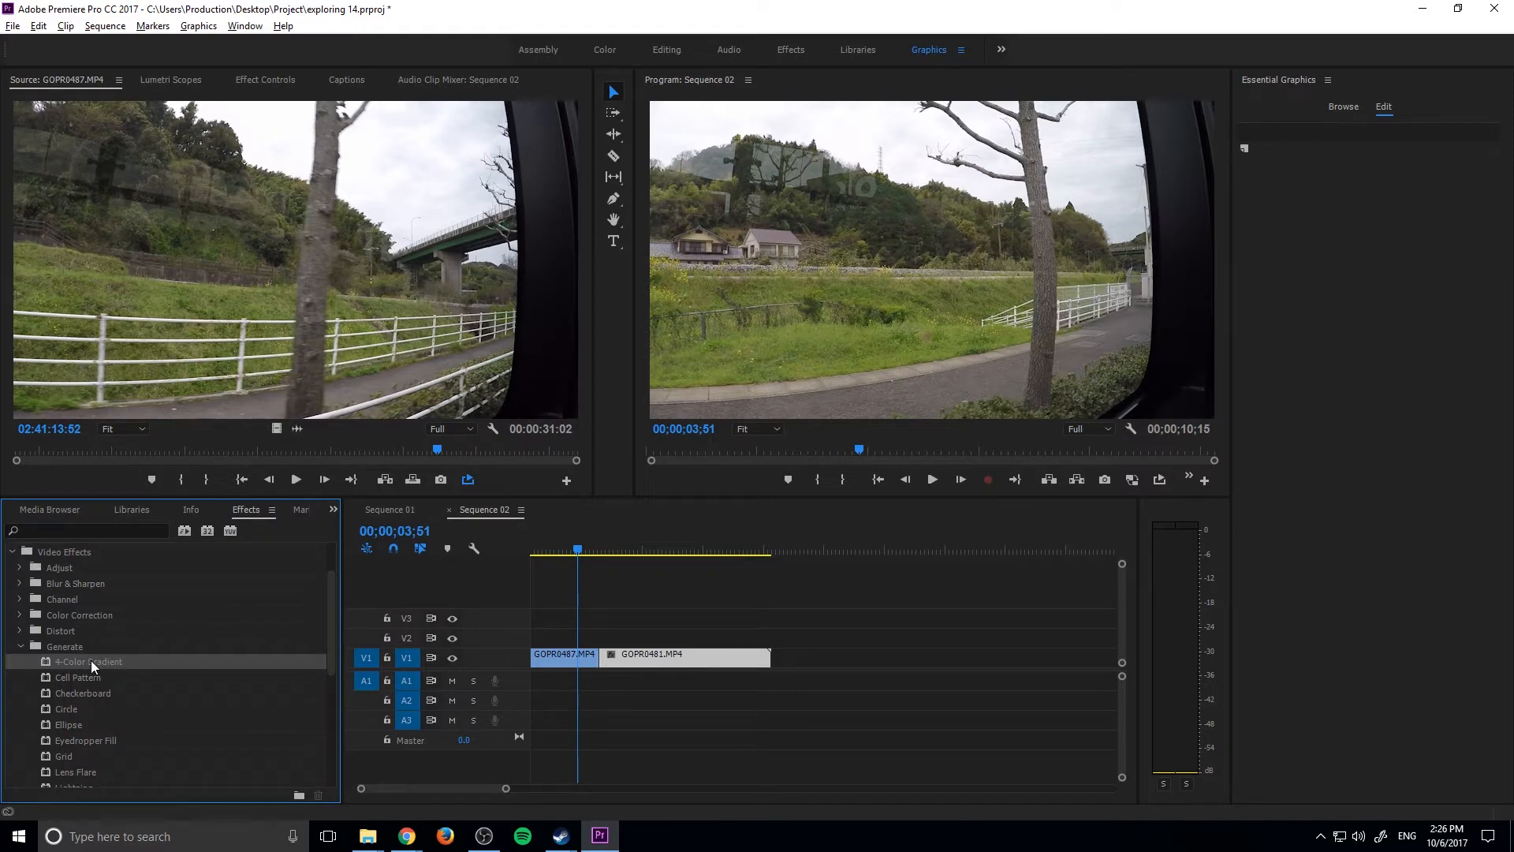
drag(91, 660, 574, 659)
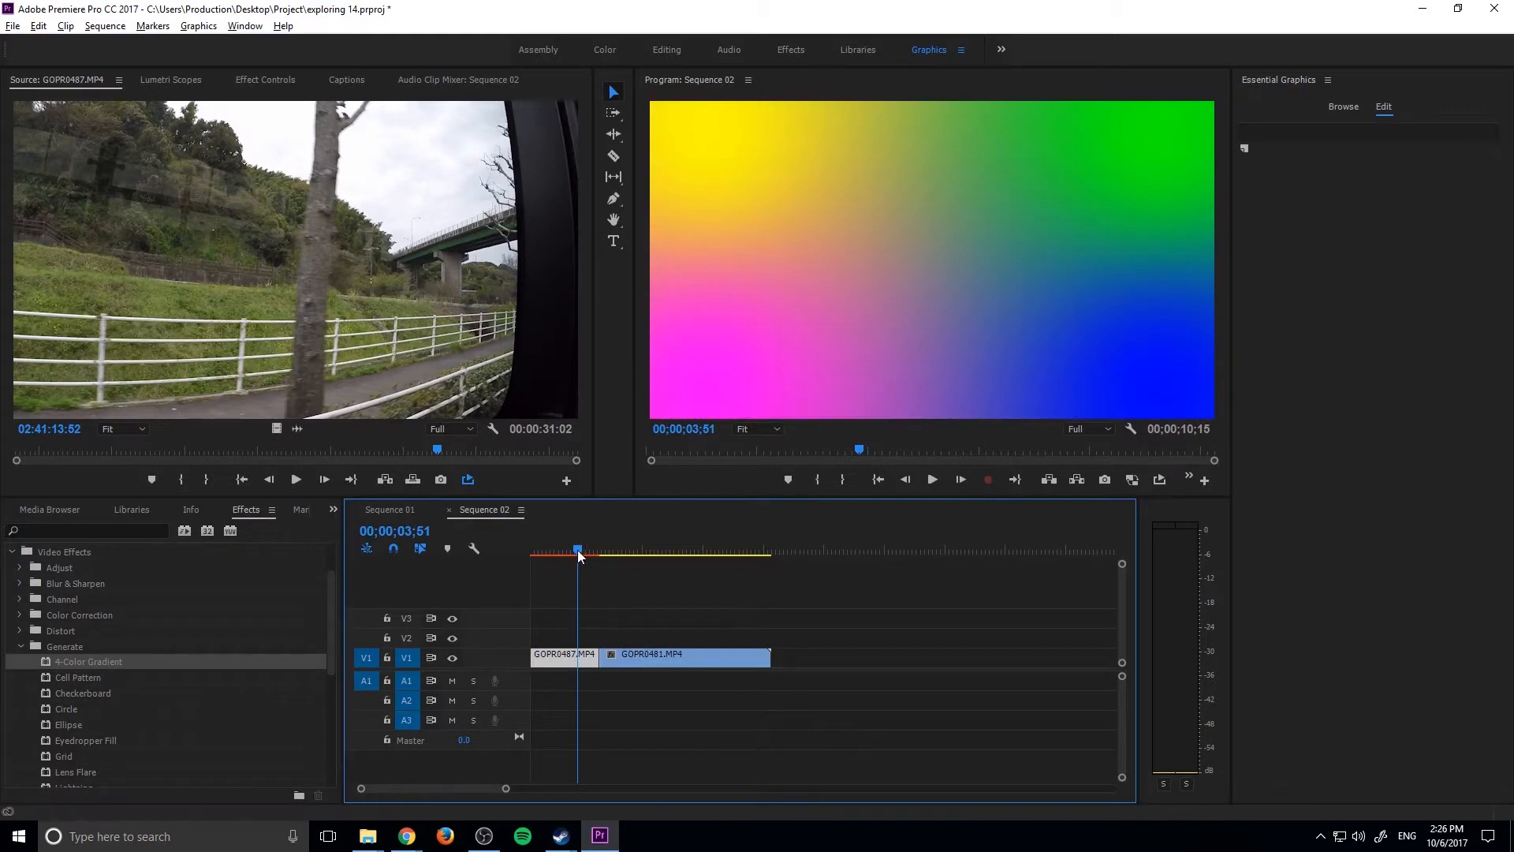
Try a gradient opacity of 15% on GOPR0487.MP4, and undo both the opacity change and the effect
click(266, 80)
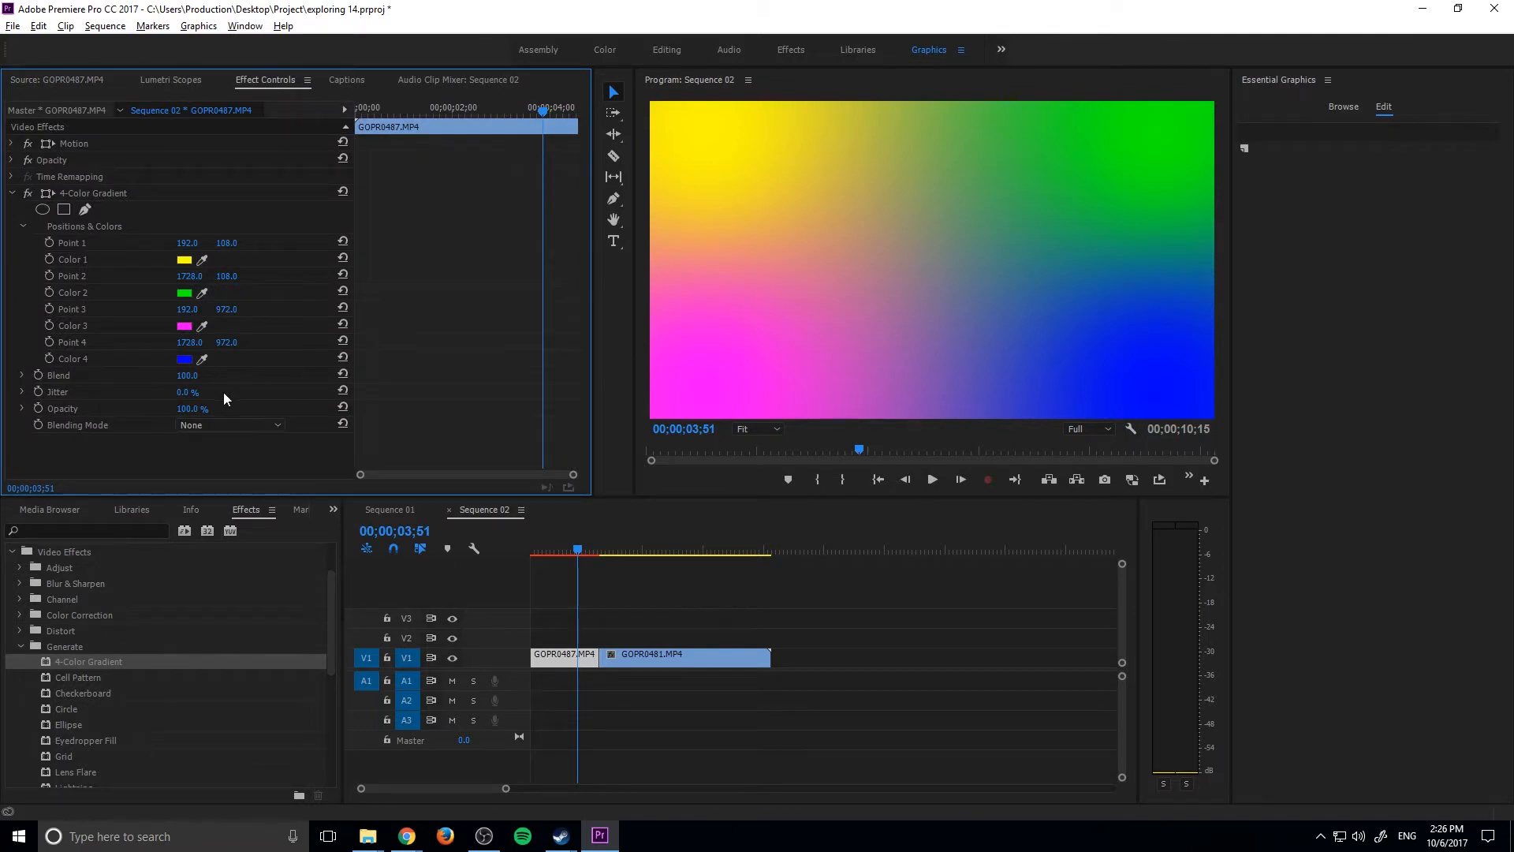
drag(183, 410, 197, 408)
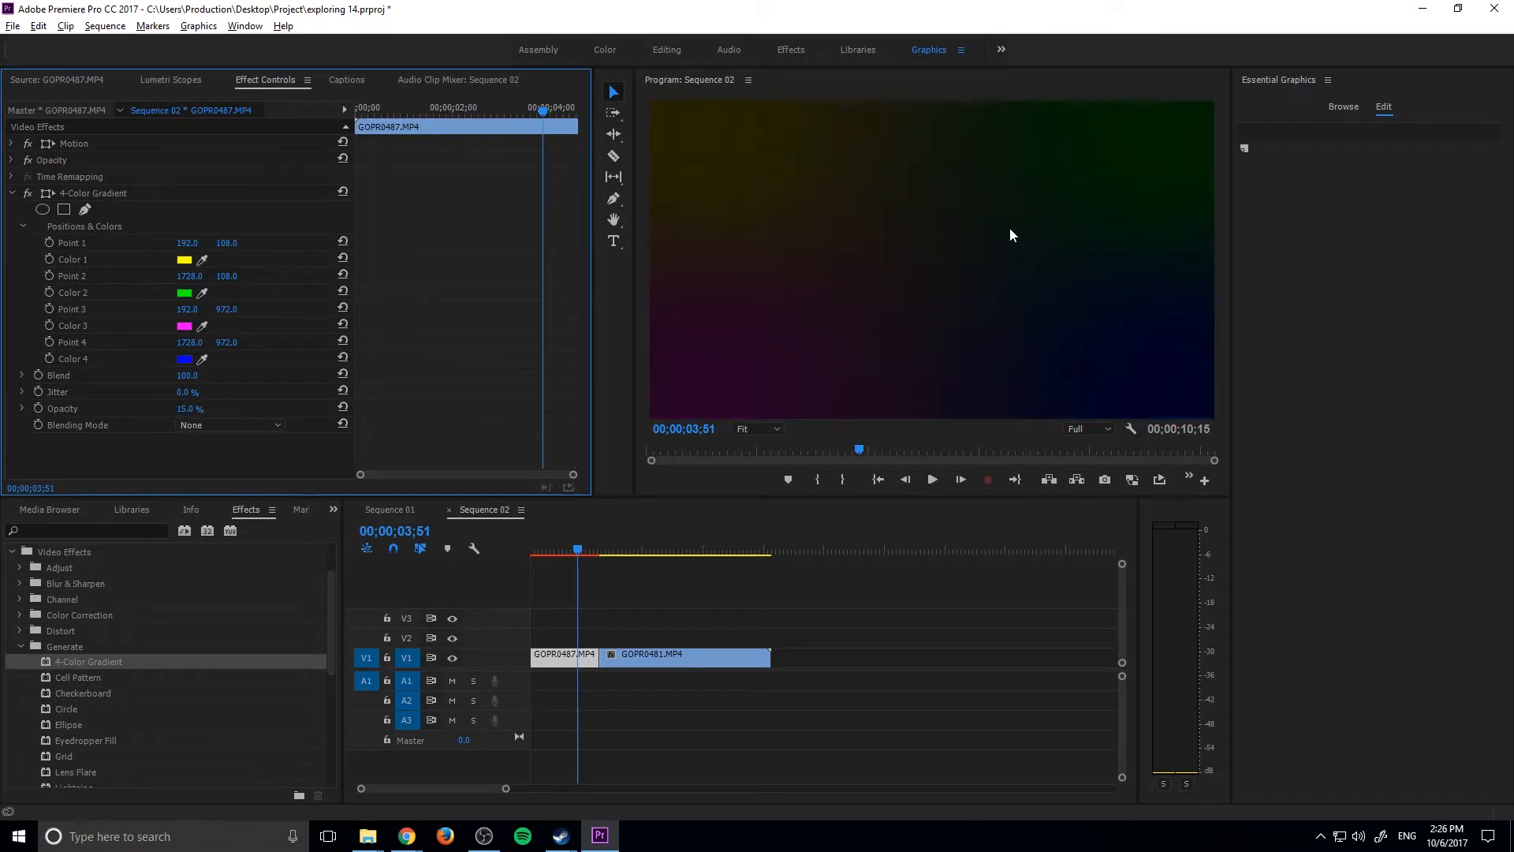
key(ctrl+z)
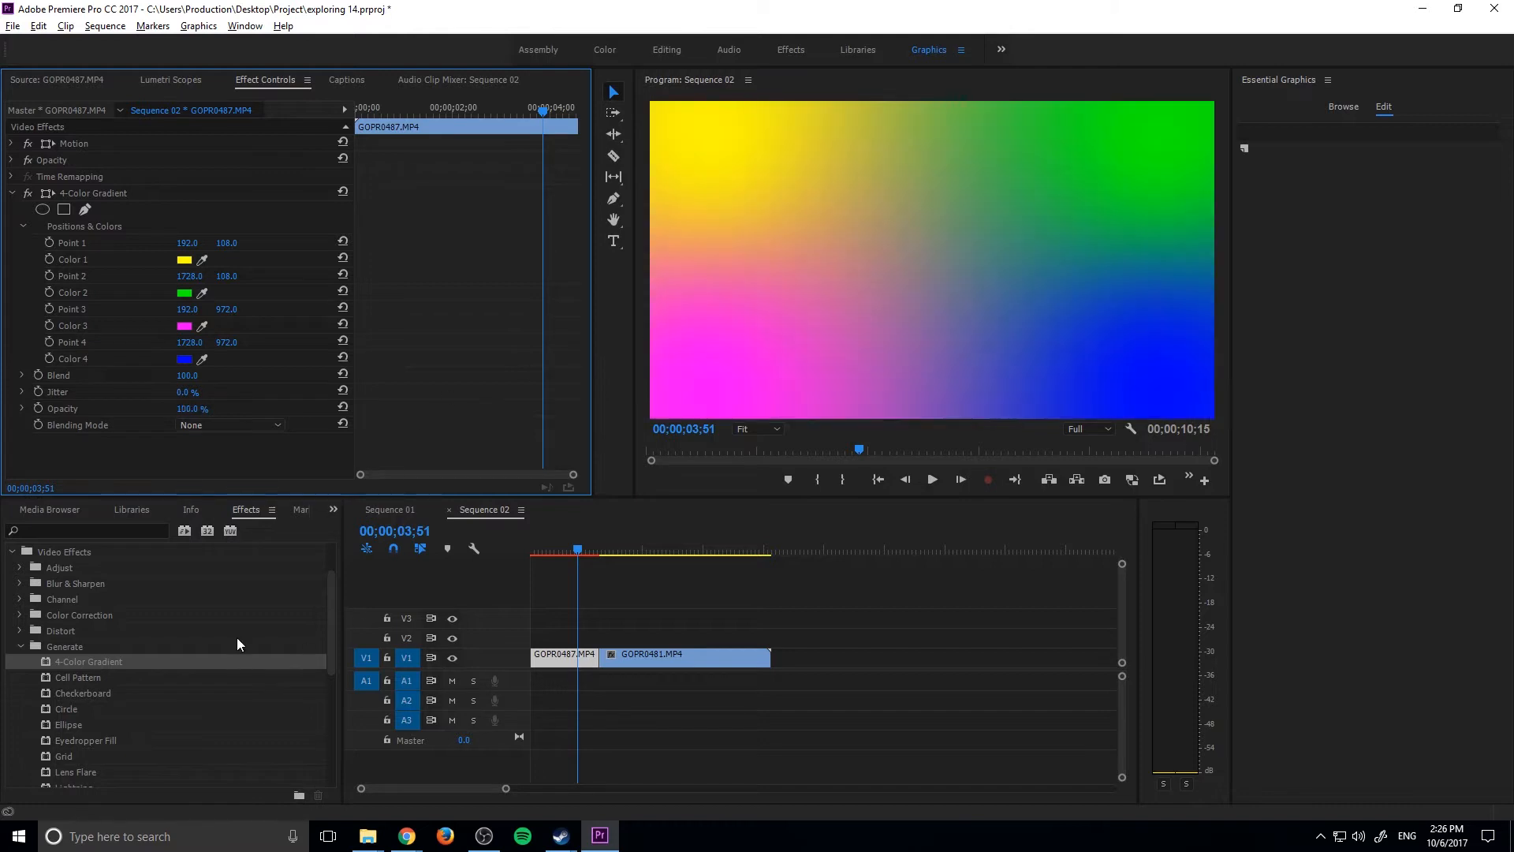
key(ctrl+z)
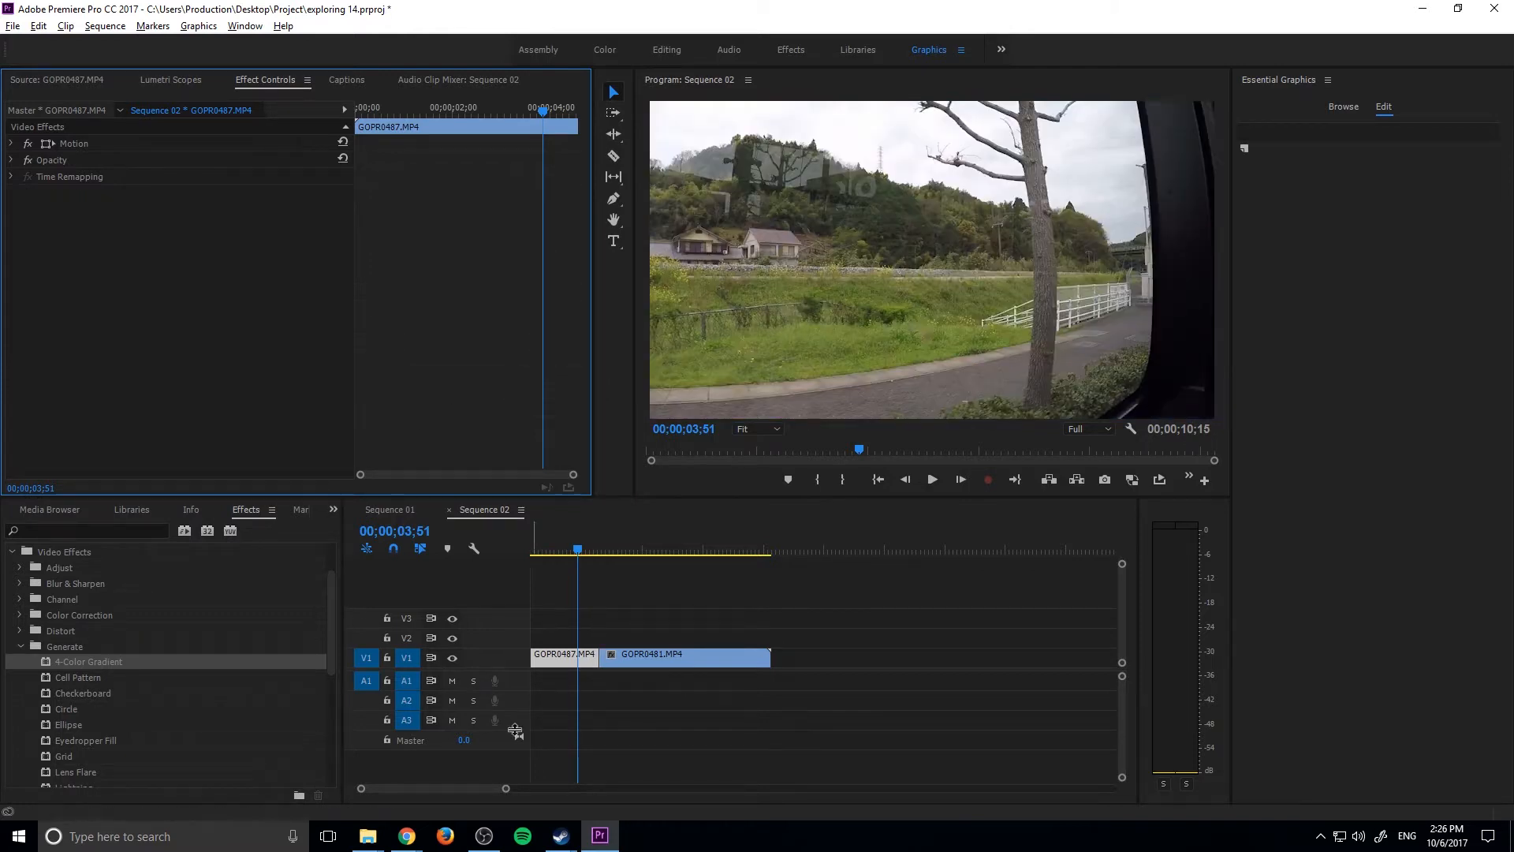
Switch from the effects list back to the project's media items
click(480, 787)
key(=)
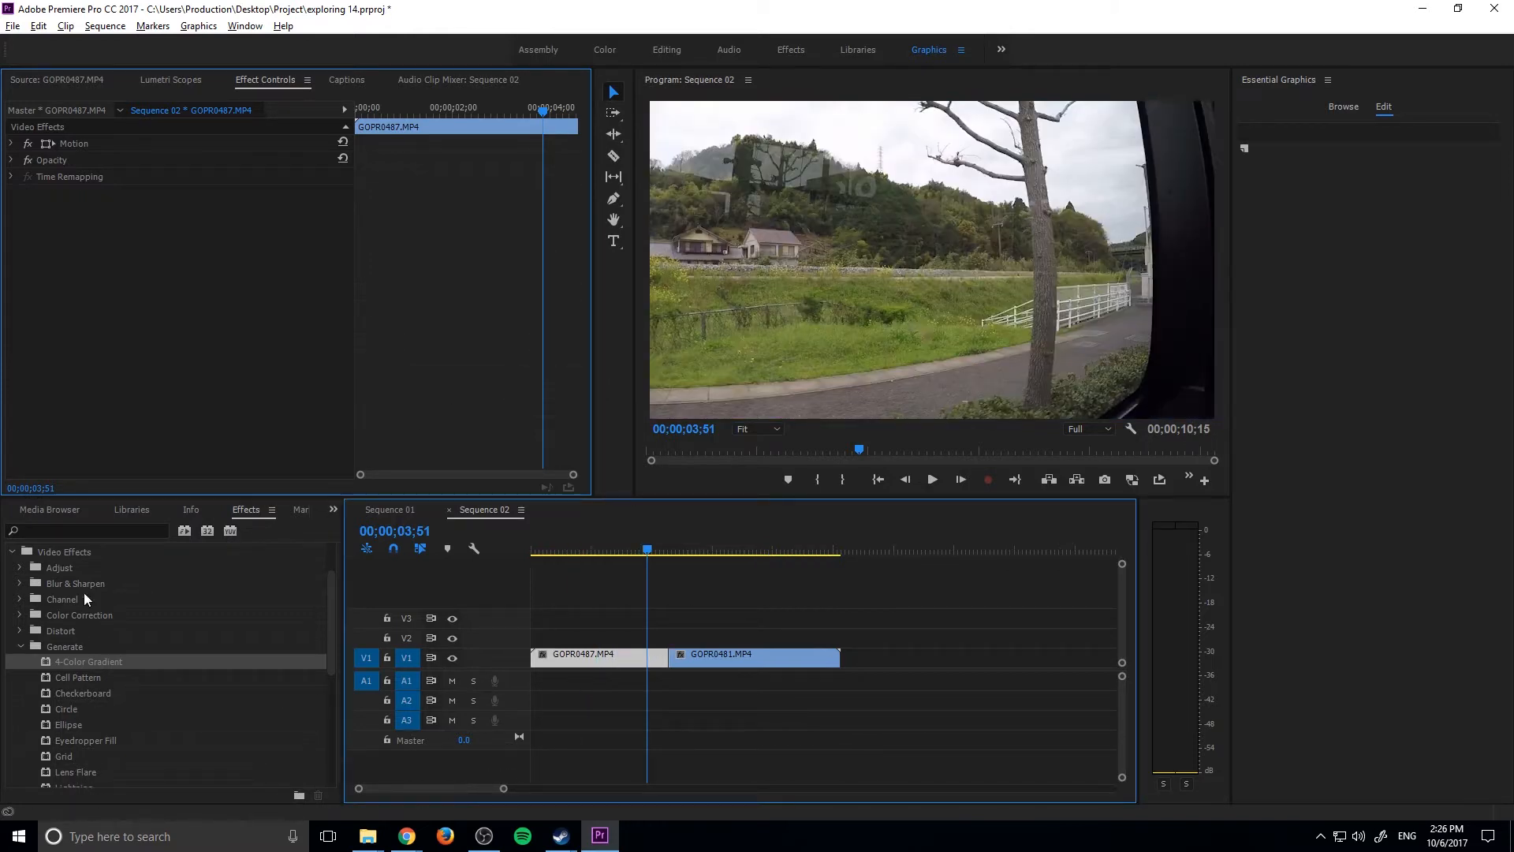
click(14, 510)
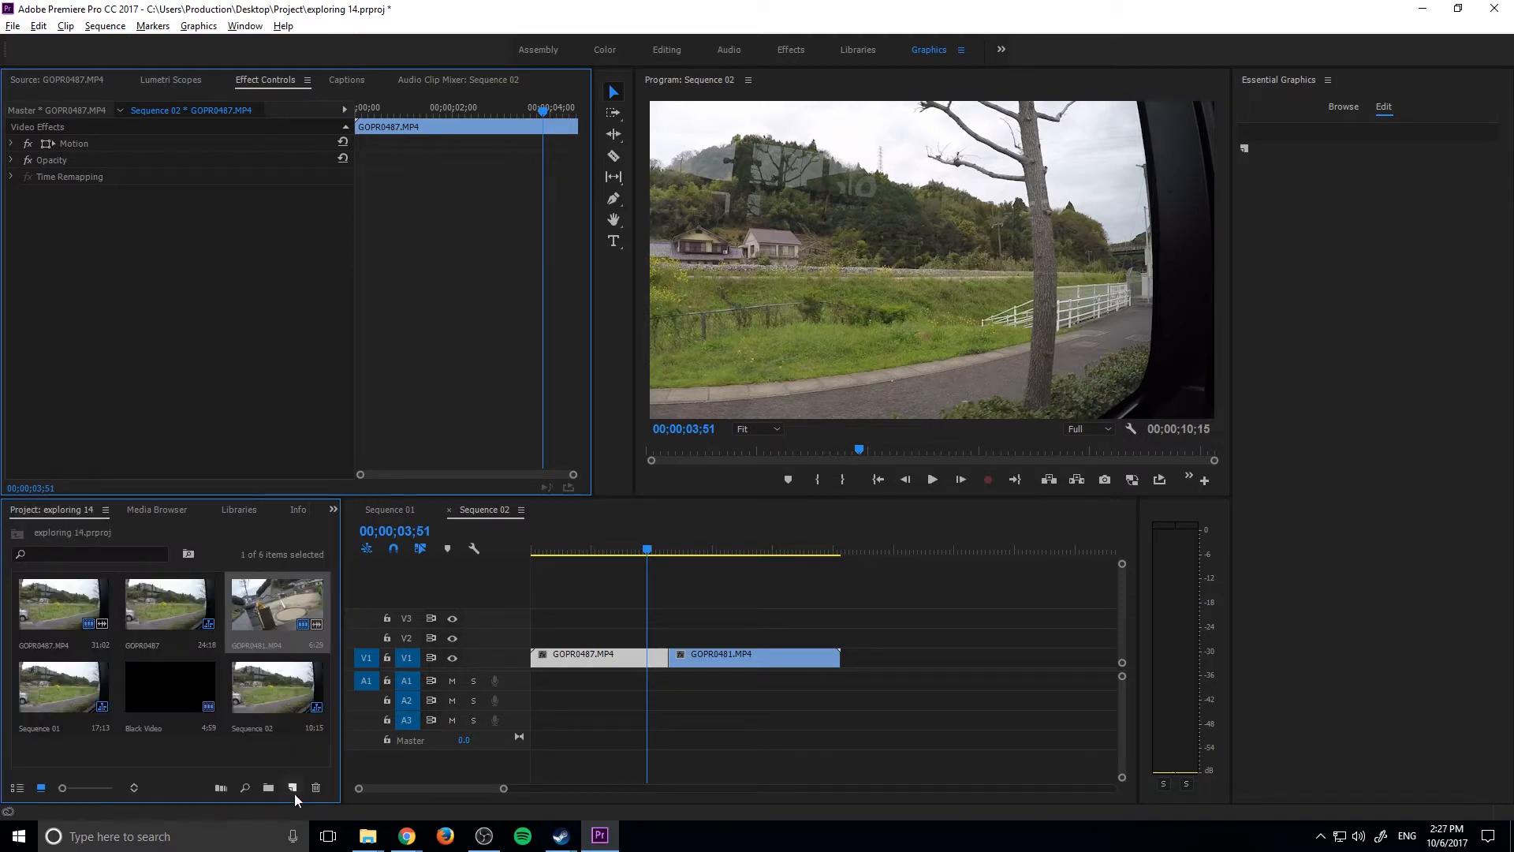
click(13, 26)
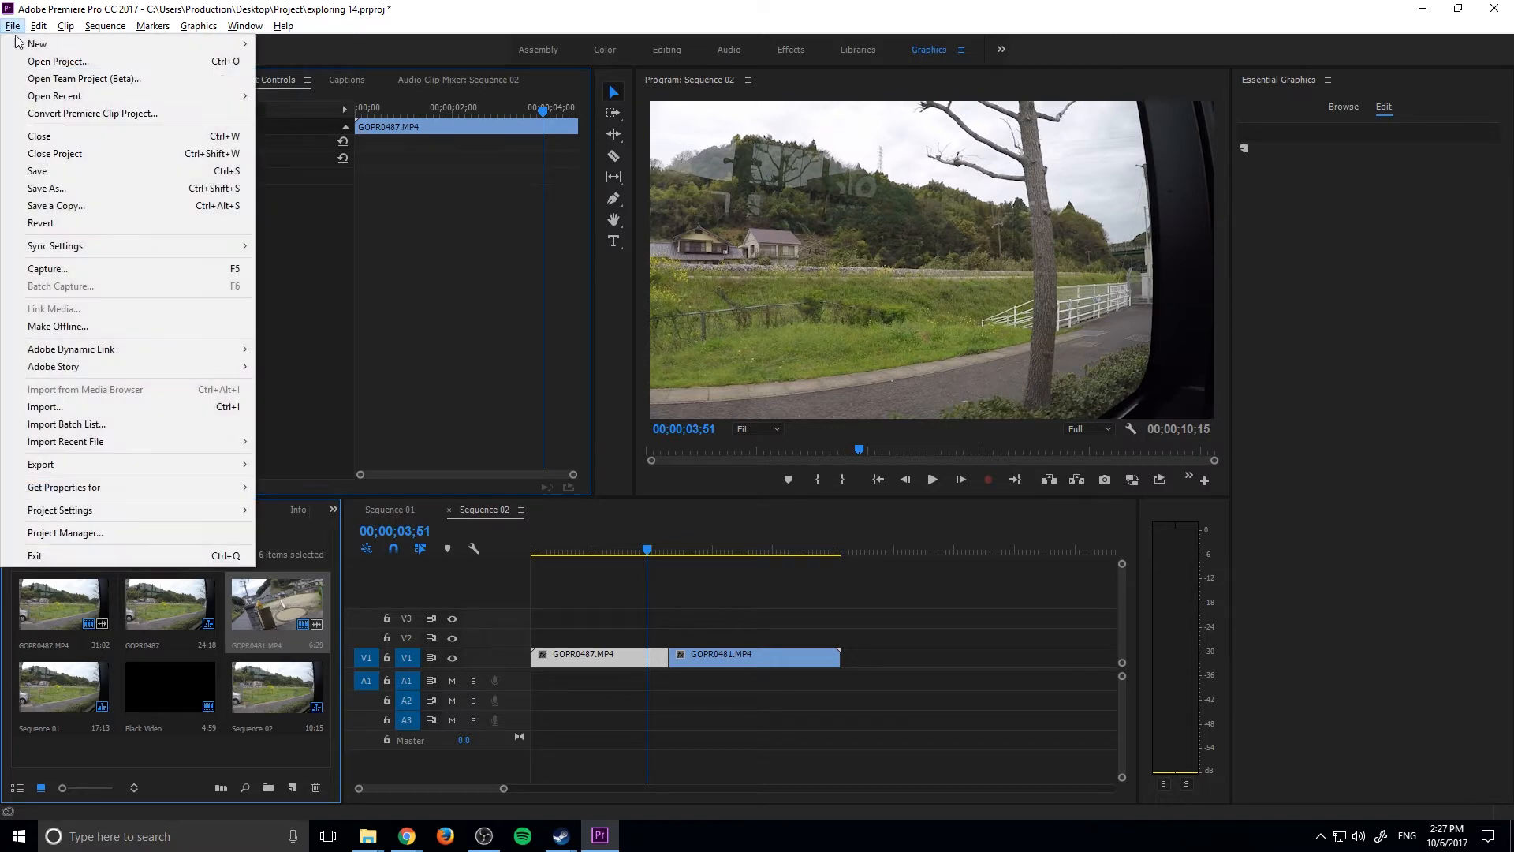
click(30, 60)
click(693, 523)
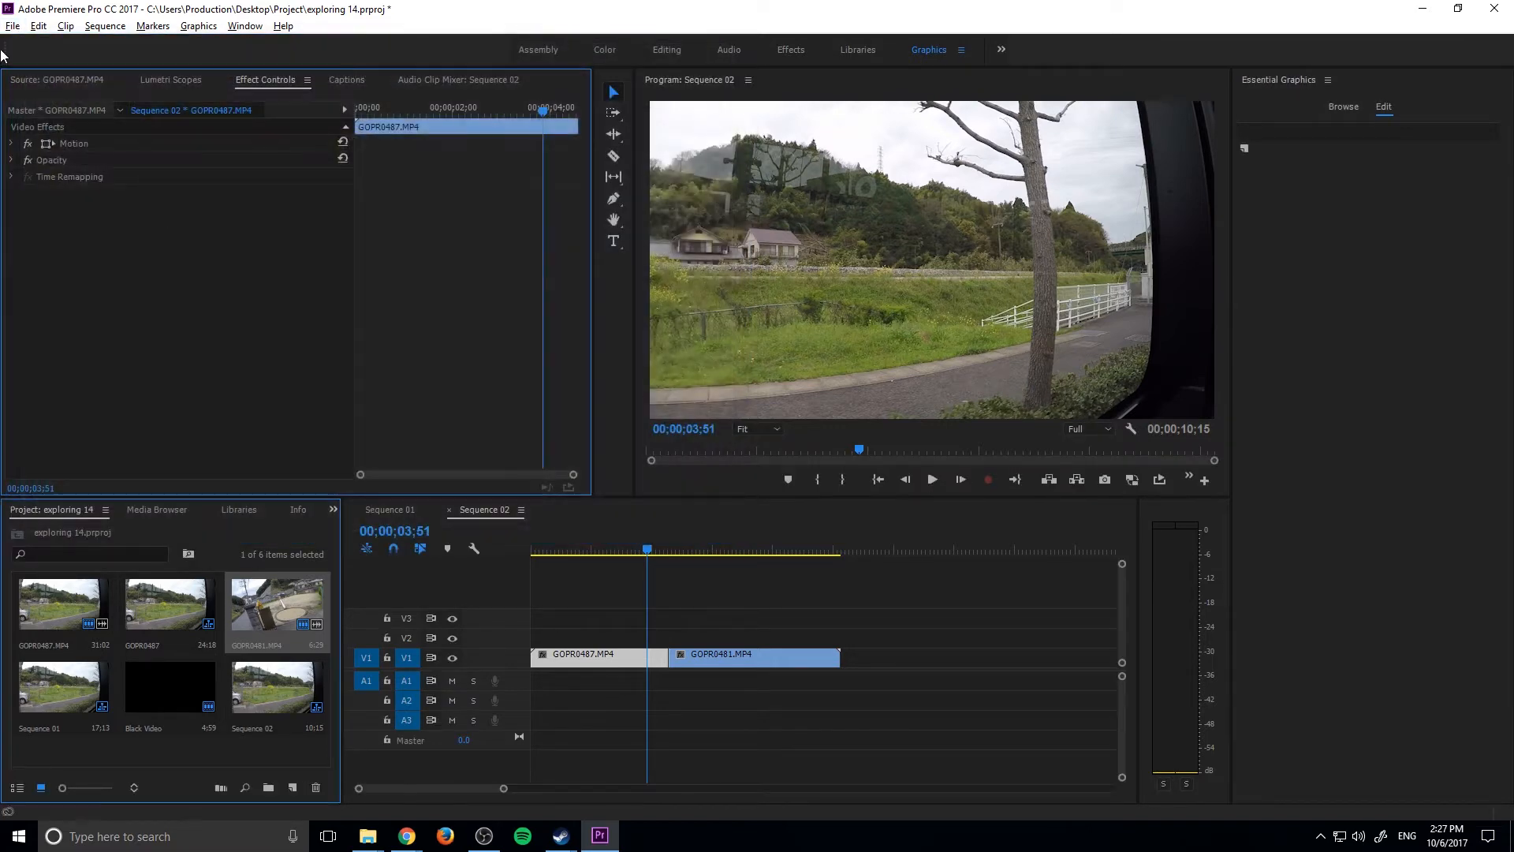
click(13, 26)
mouse_move(48, 43)
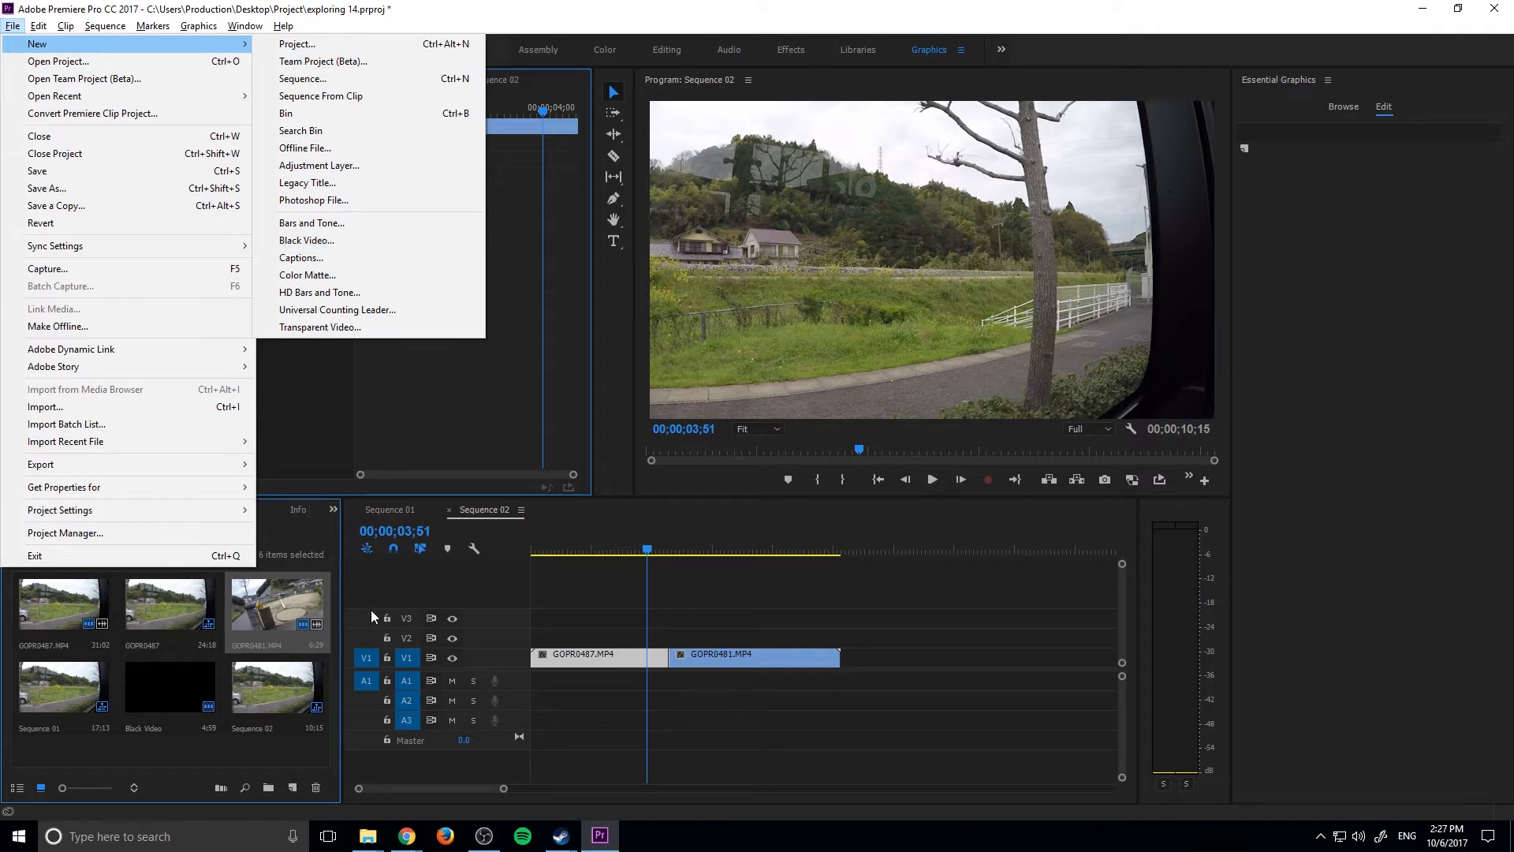
Create a new 1920 x 1080 black video item at 59.94 fps drop-frame with square pixels
click(292, 788)
click(324, 678)
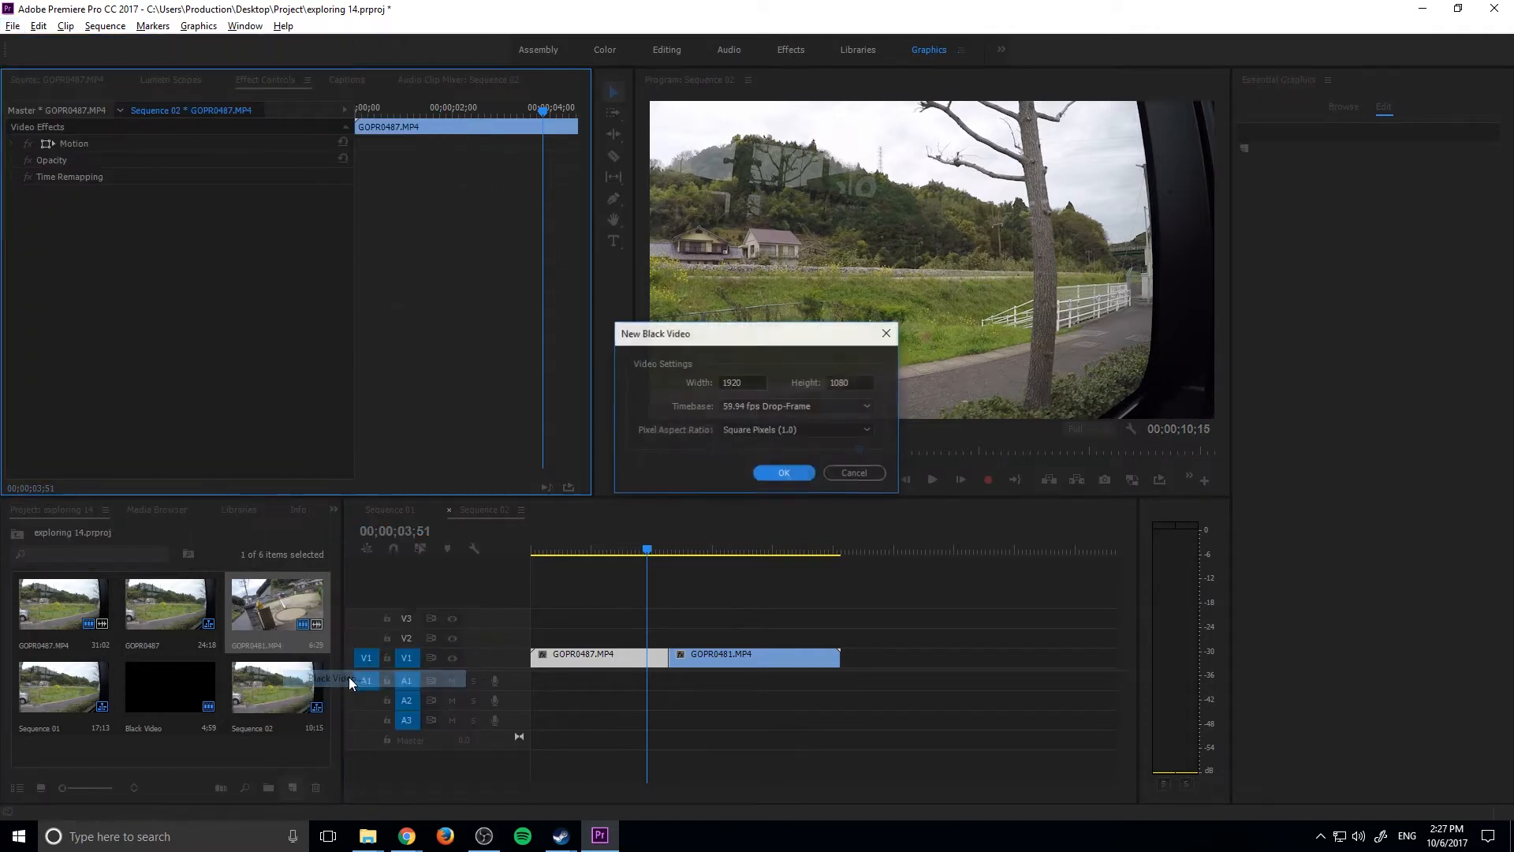
click(784, 473)
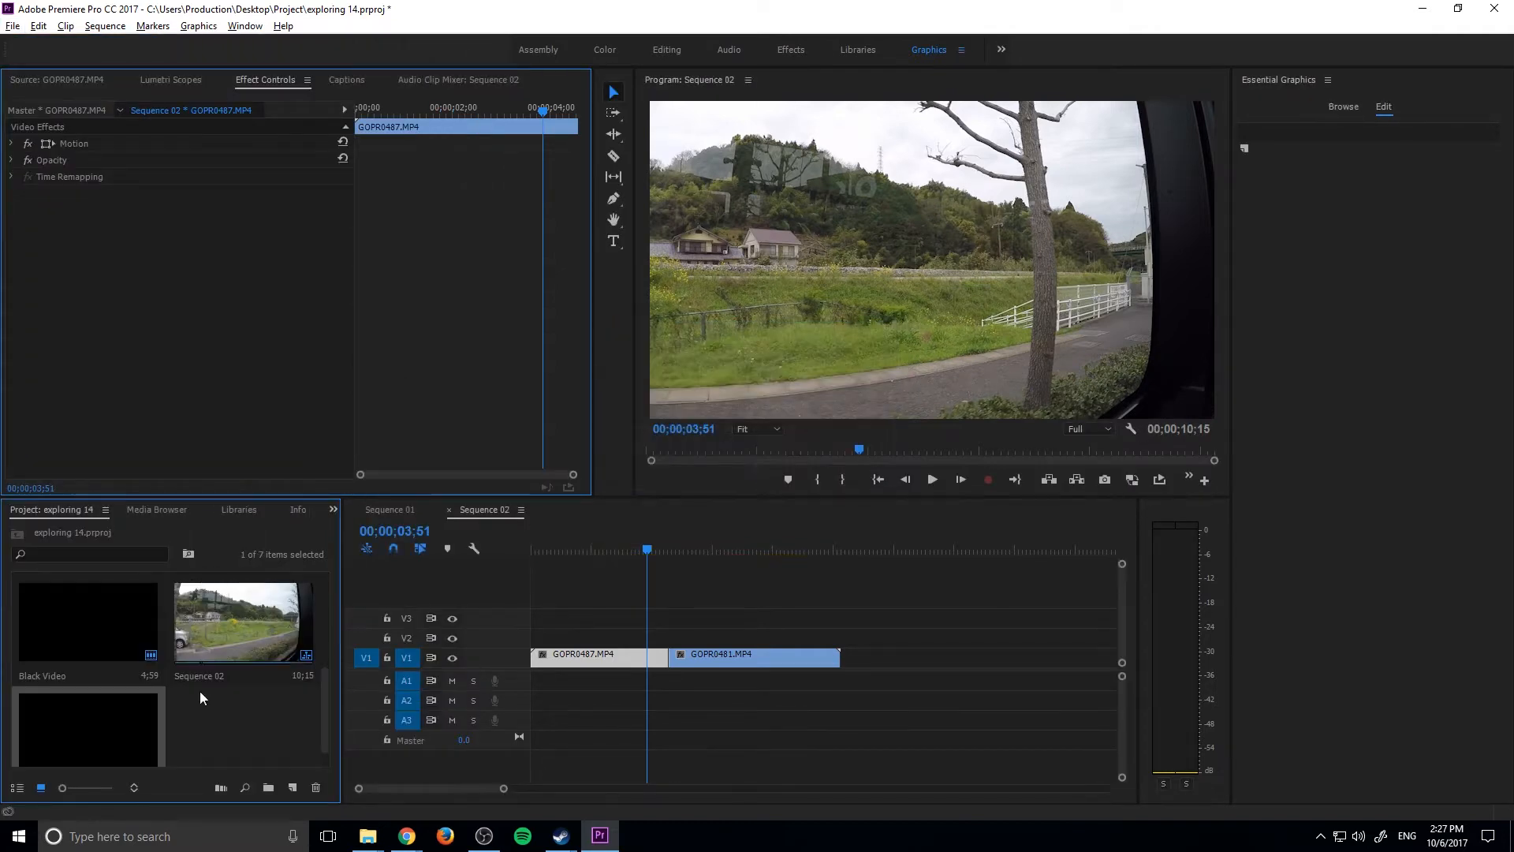
Try to delete the older Black Video item from the project, declining the removal of its clip references
scroll(142, 690, down, 1)
click(96, 641)
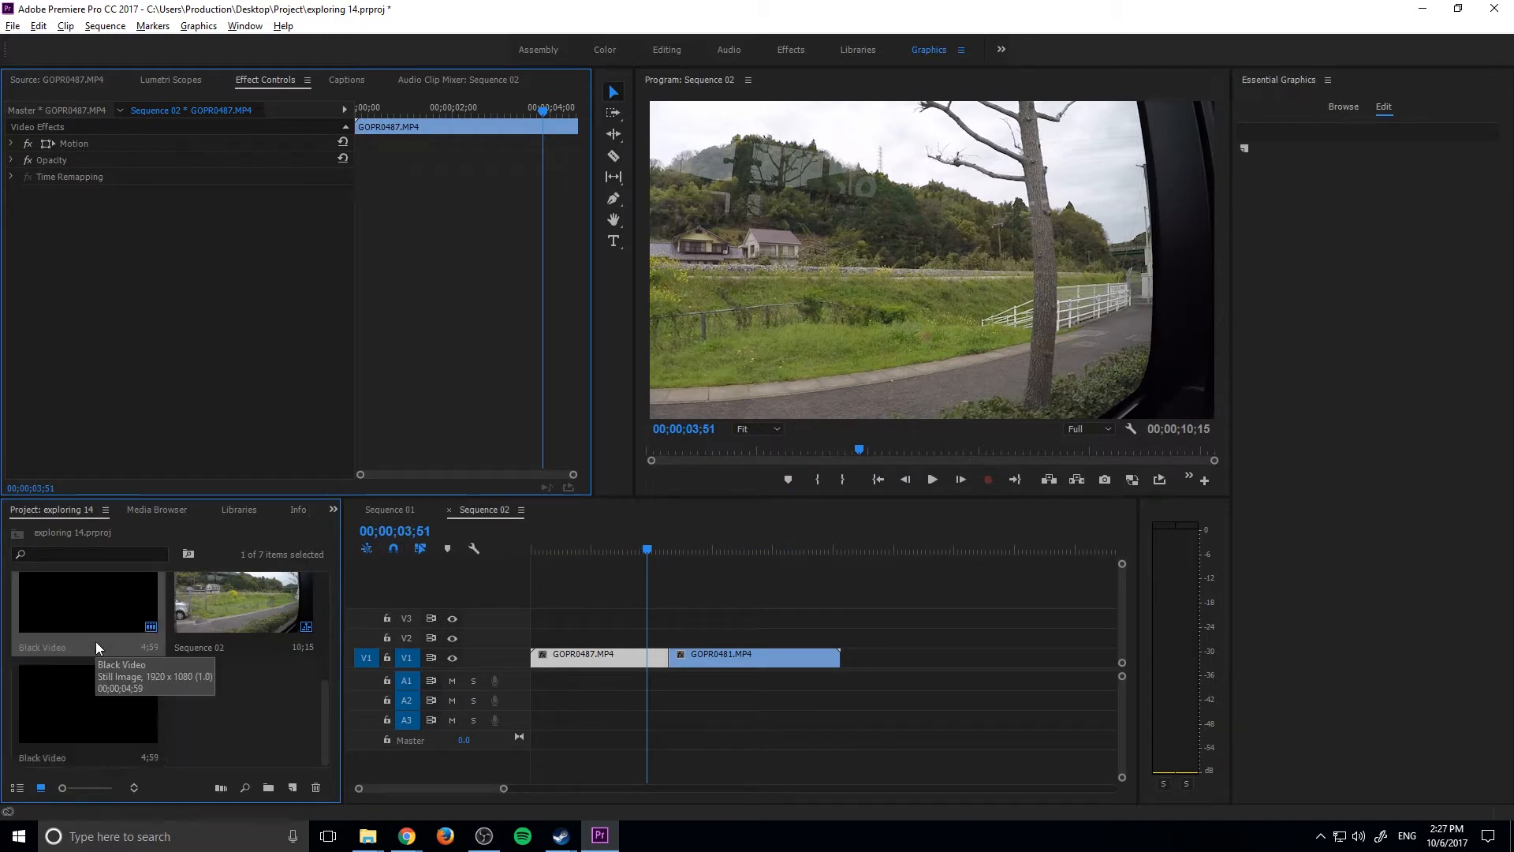
key(Delete)
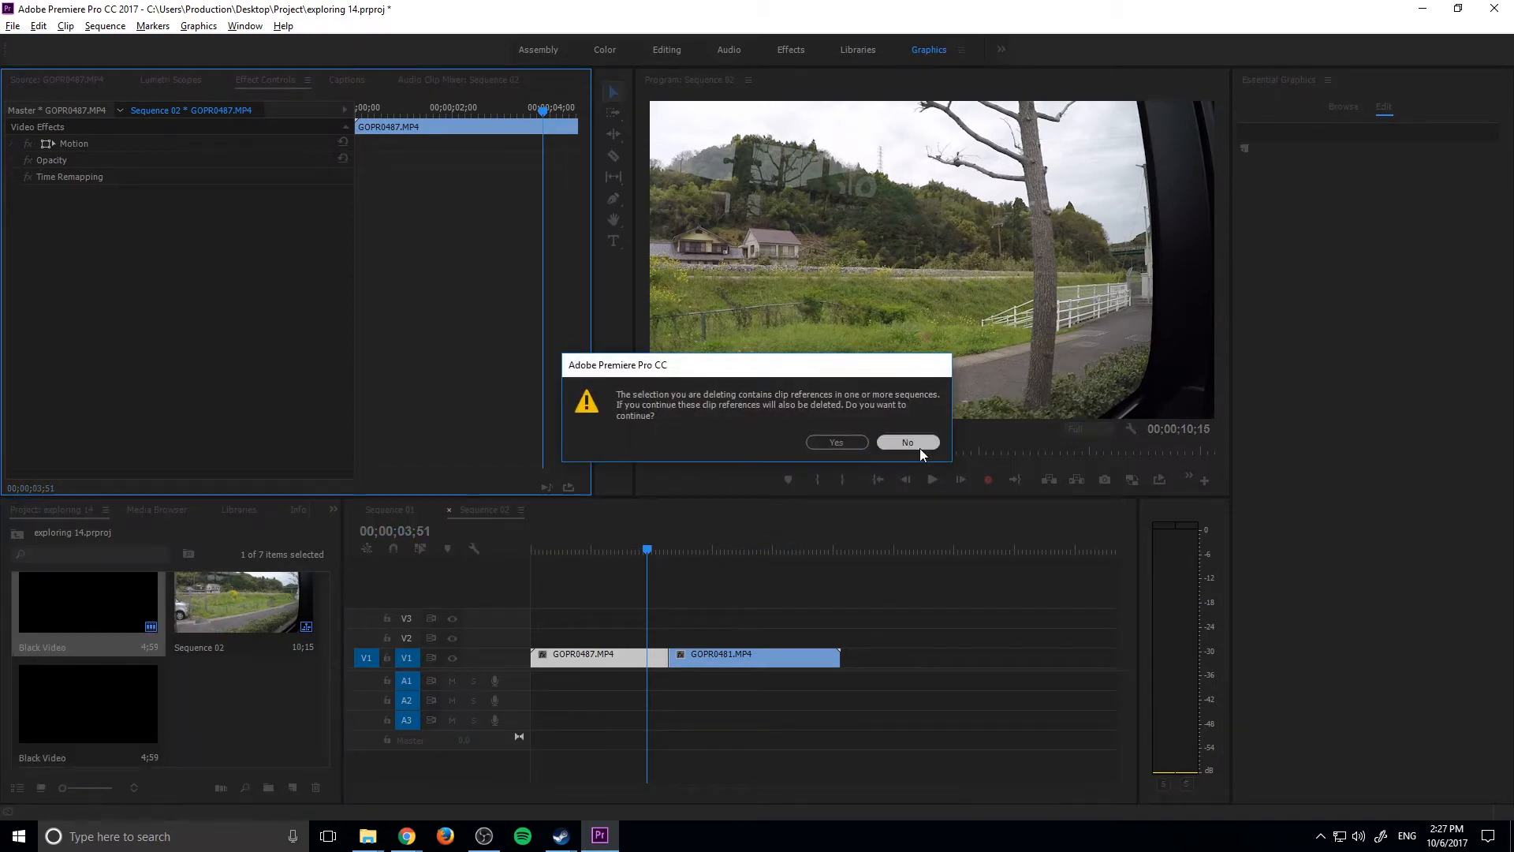
click(919, 447)
Rename the newly created Black Video item in the project as "Sequence 2 Transtion"
click(93, 706)
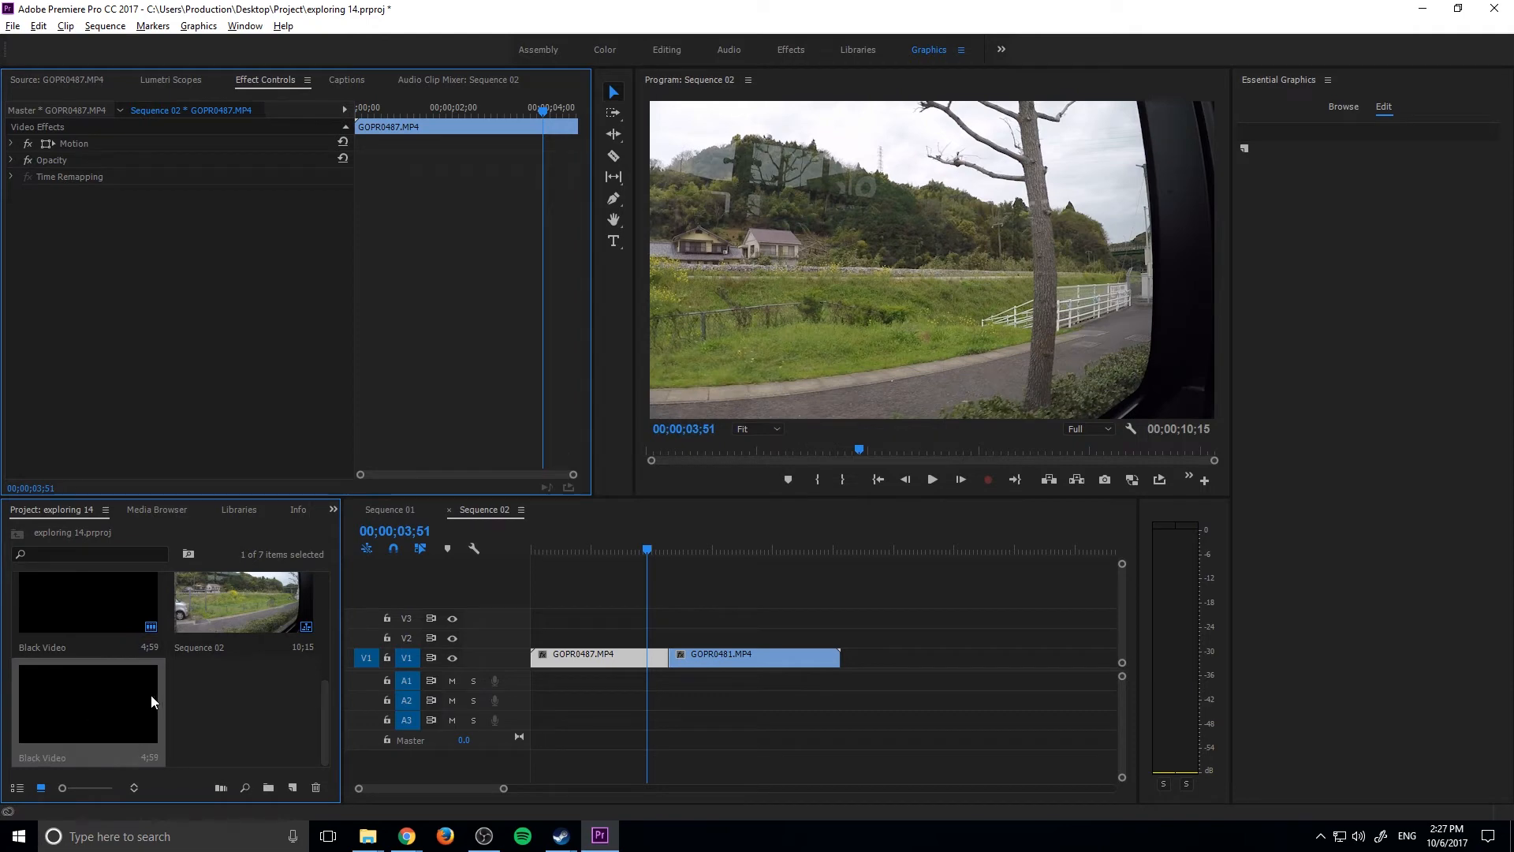
click(406, 510)
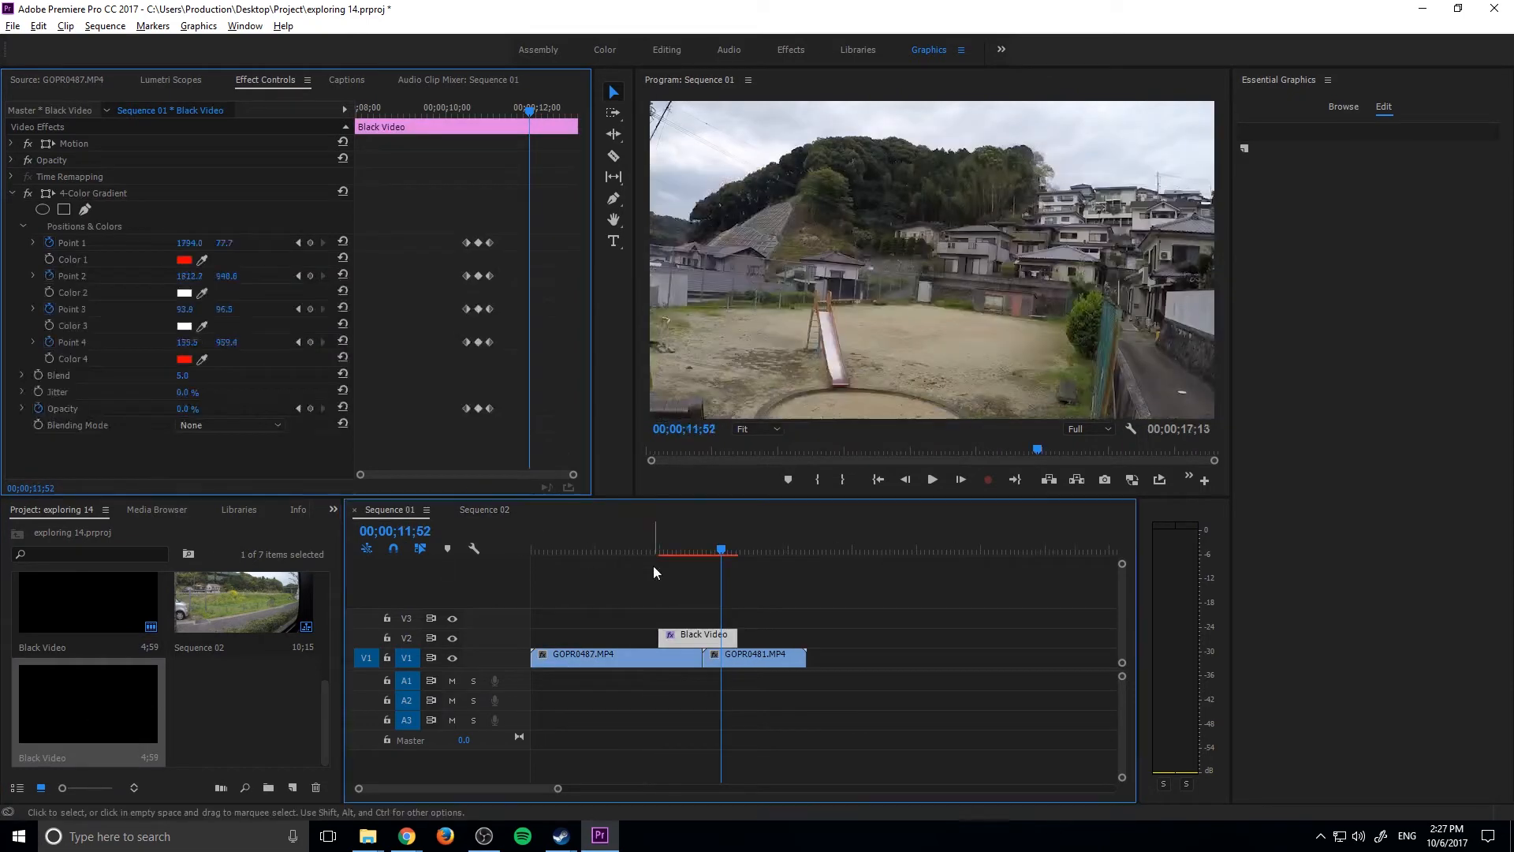
click(493, 509)
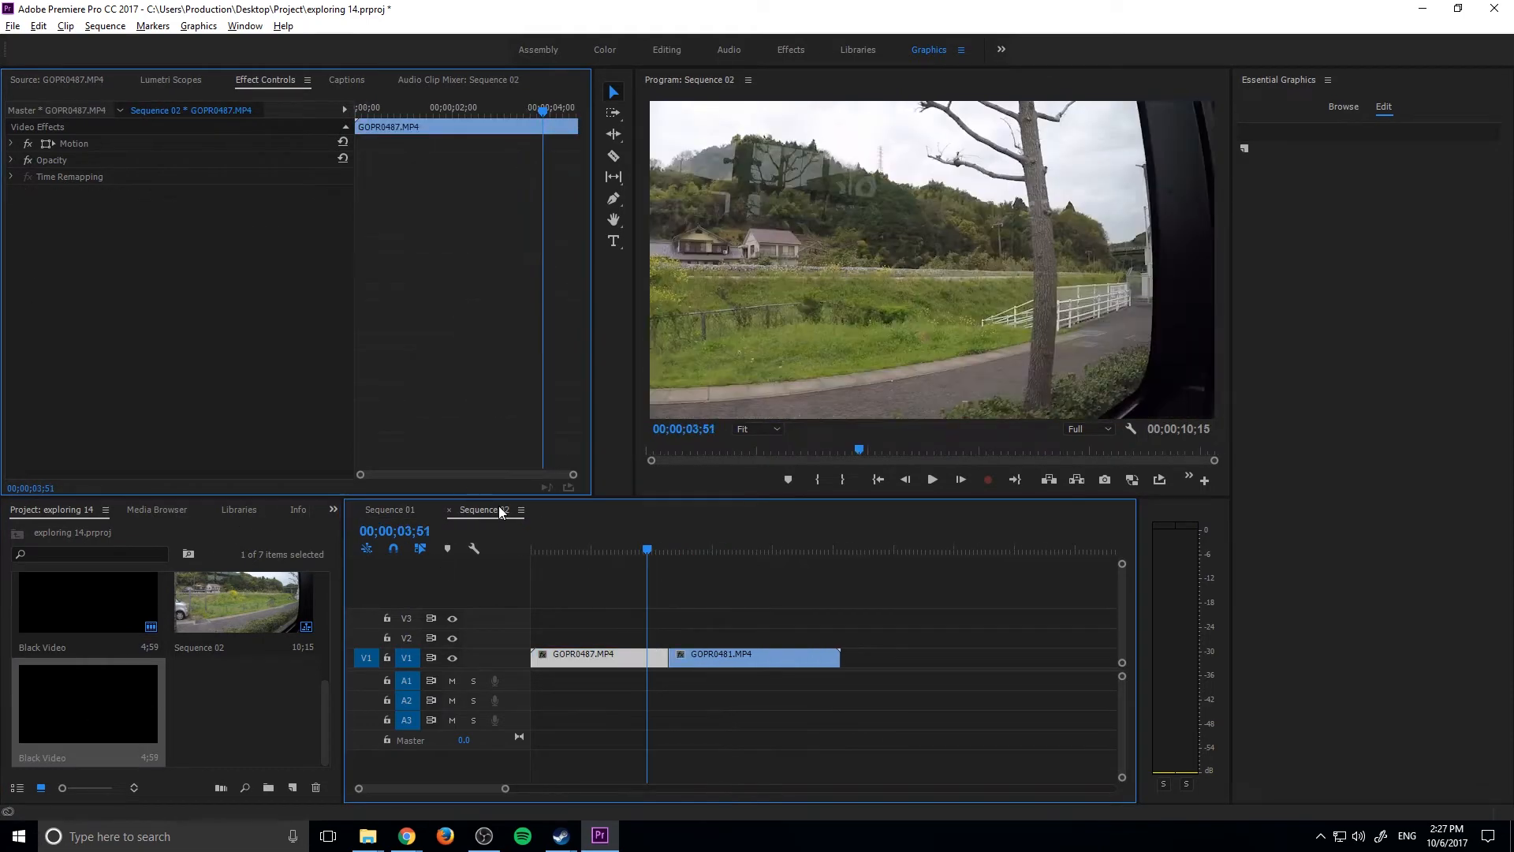
right_click(57, 757)
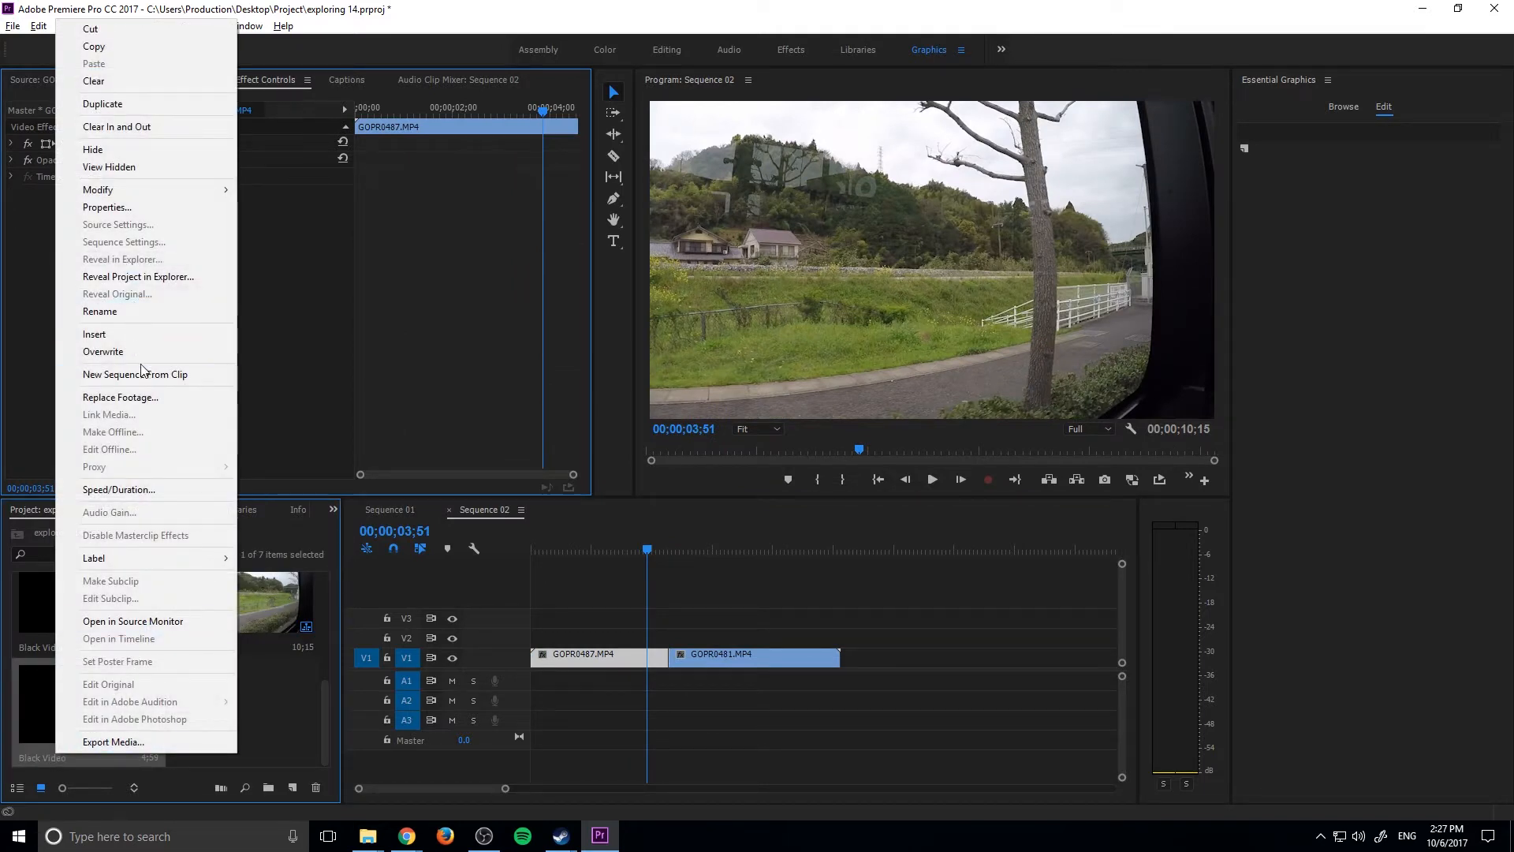
click(134, 314)
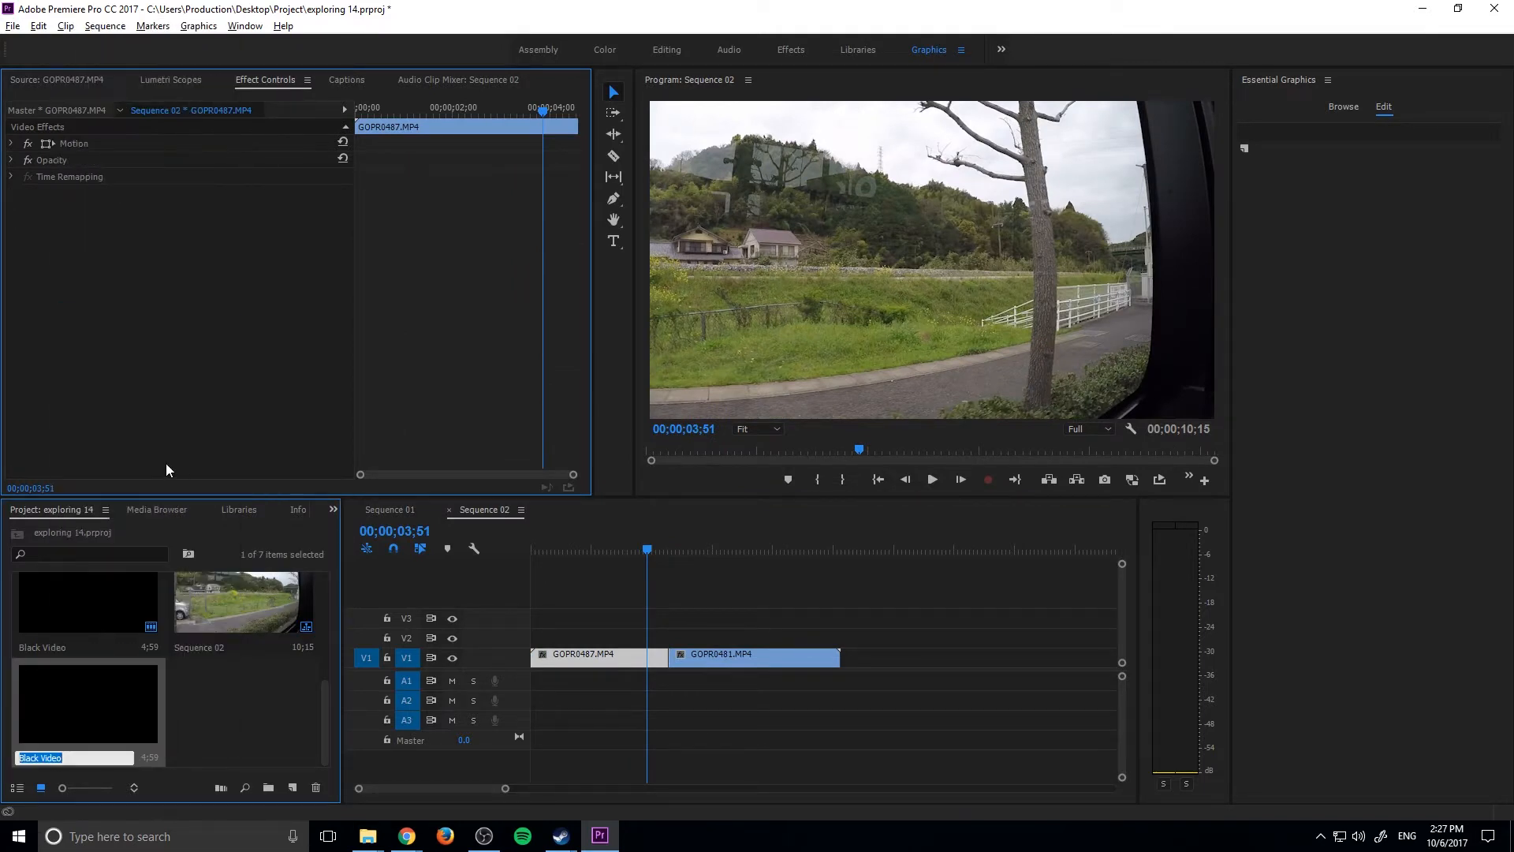
text(Sequence 2 Transtion)
key(Return)
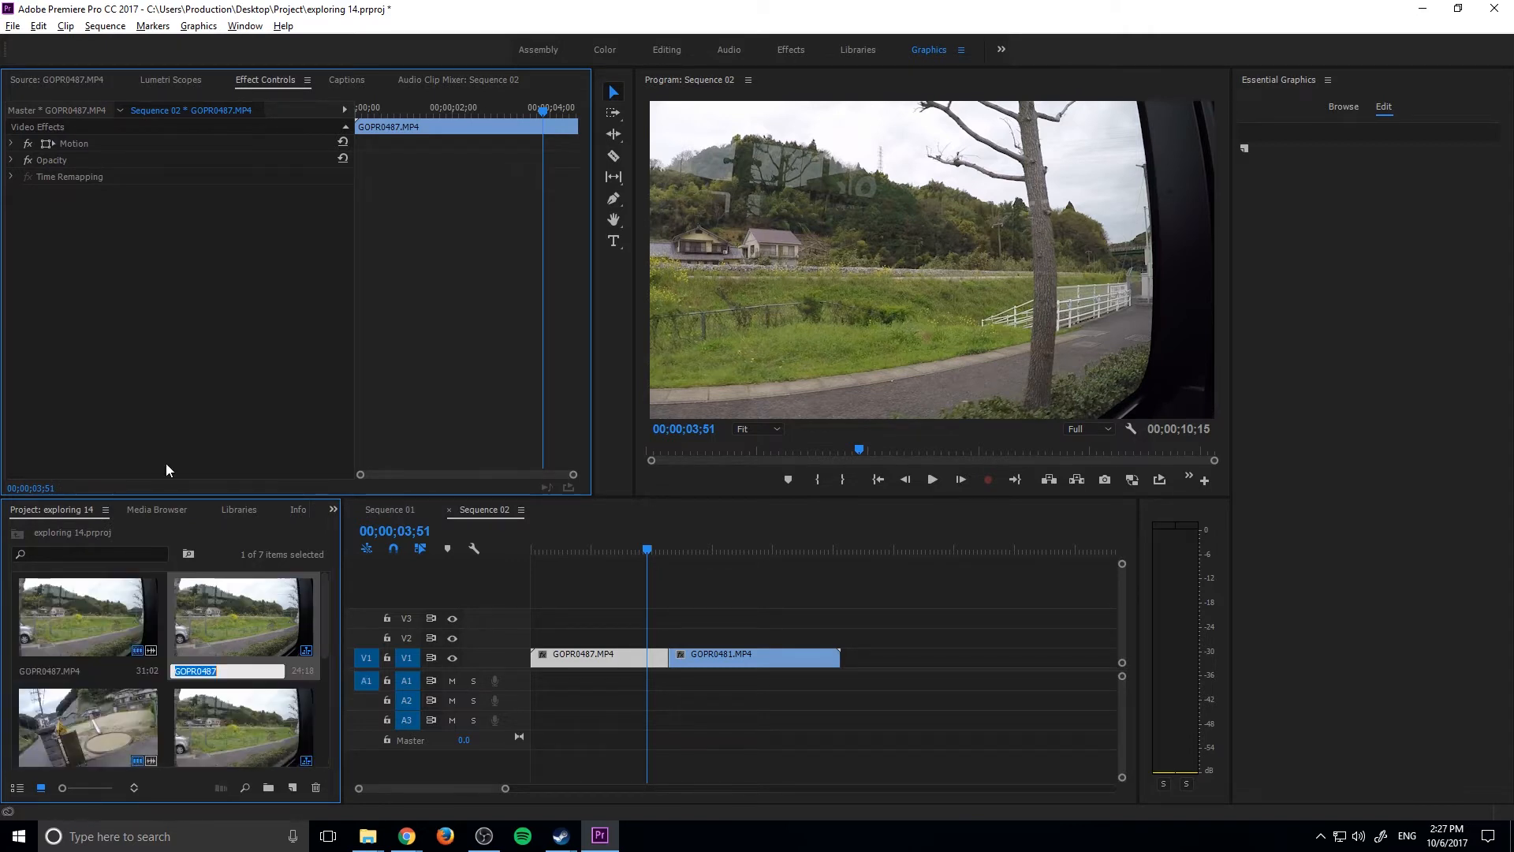
Place the Sequence 2 Transtion item on track V2, centred over the cut between GOPR0487.MP4 and GOPR0481.MP4
drag(126, 717, 649, 626)
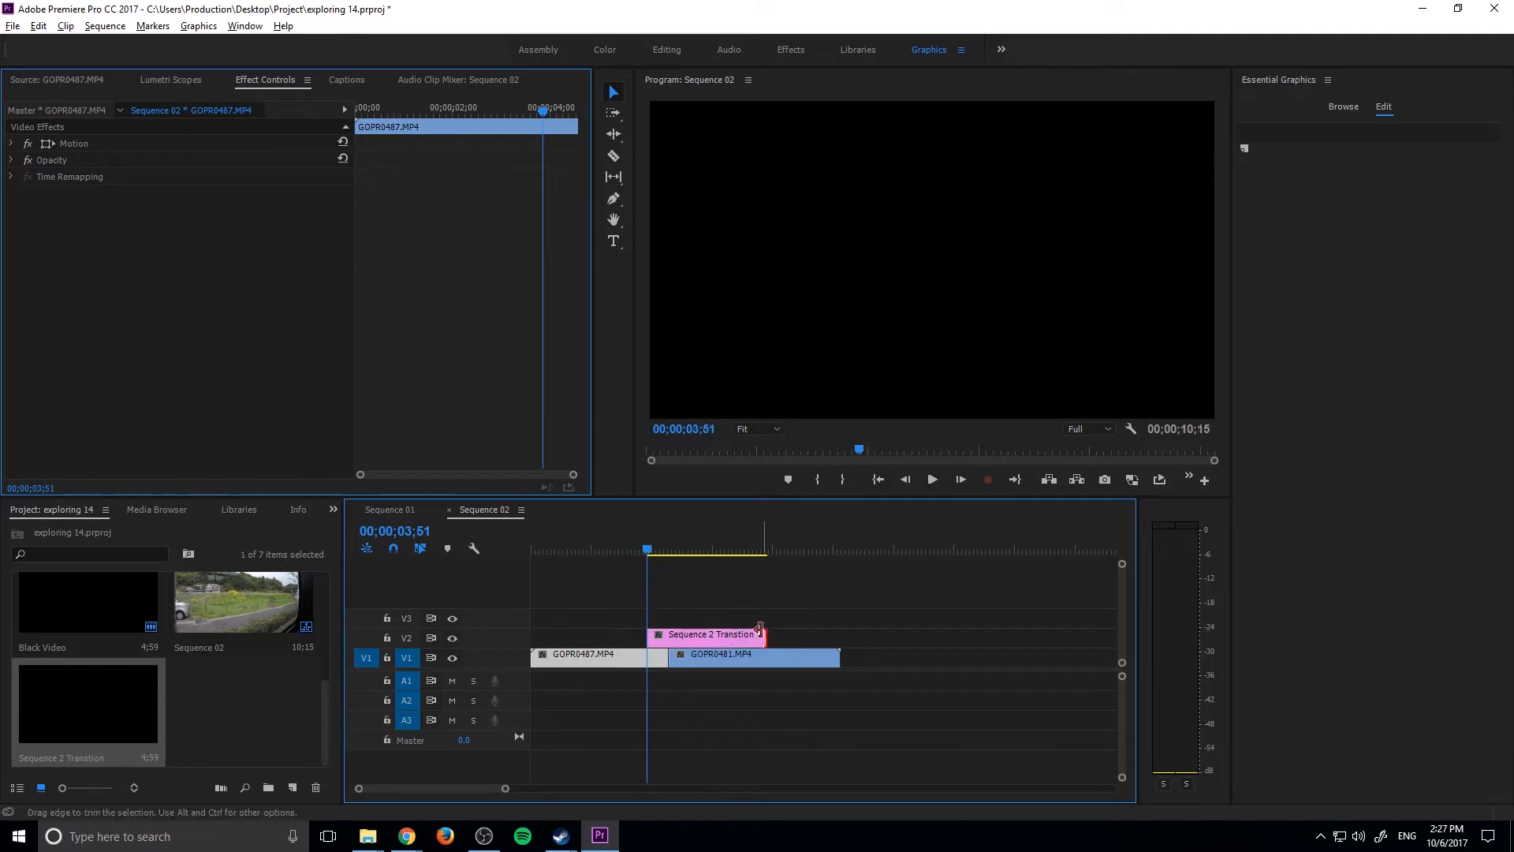
mouse_move(764, 634)
mouse_down()
mouse_move(683, 636)
mouse_move(782, 636)
mouse_up()
scroll(675, 692, up, 3)
scroll(671, 693, up, 1)
drag(615, 642, 648, 635)
click(779, 638)
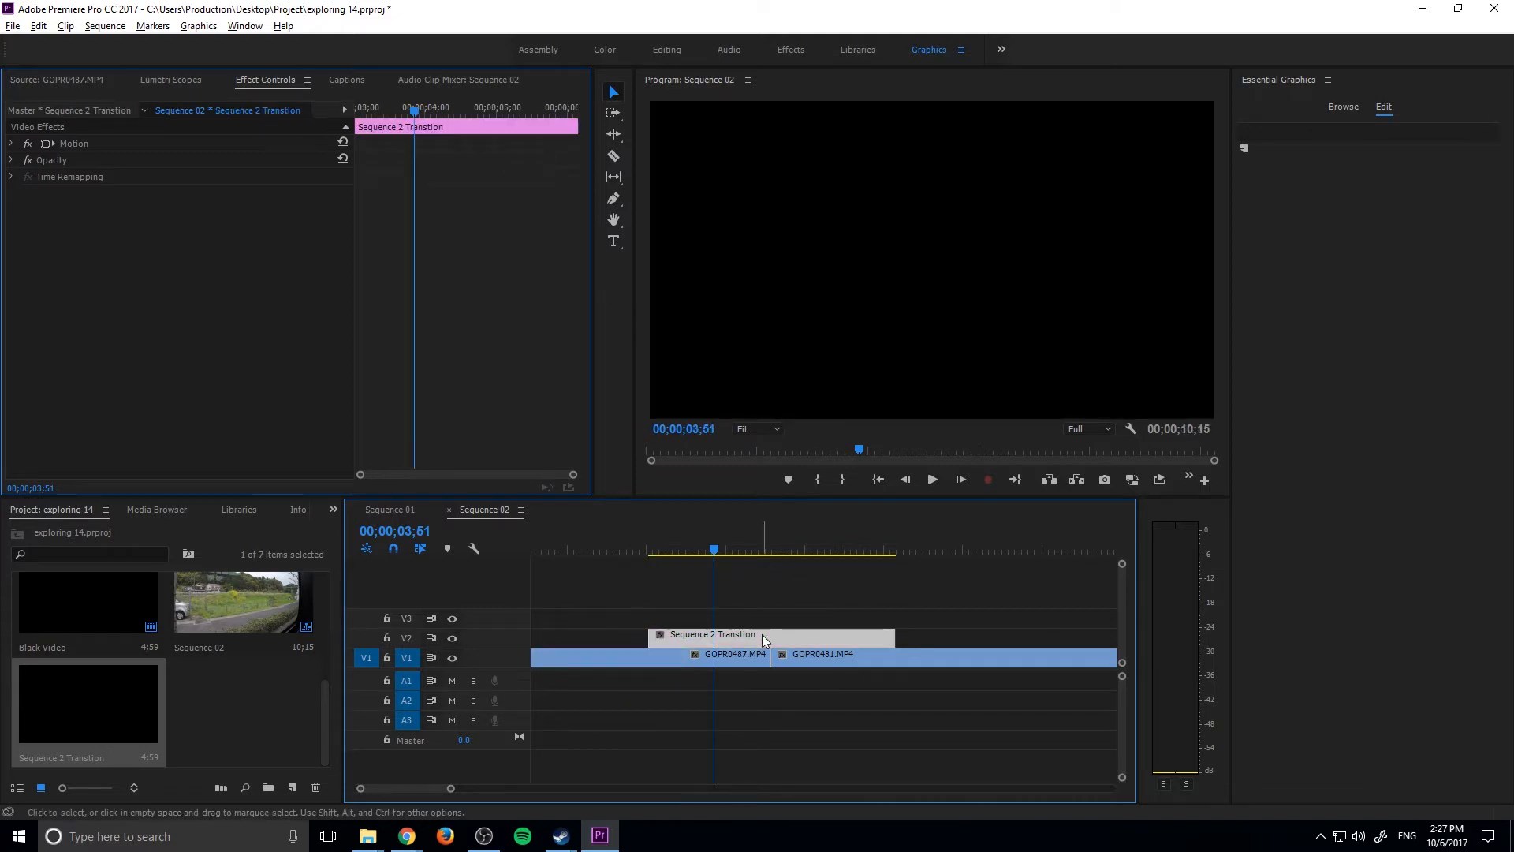
Apply the 4-Color Gradient effect from the Generate video effects to the Sequence 2 Transtion clip
click(191, 514)
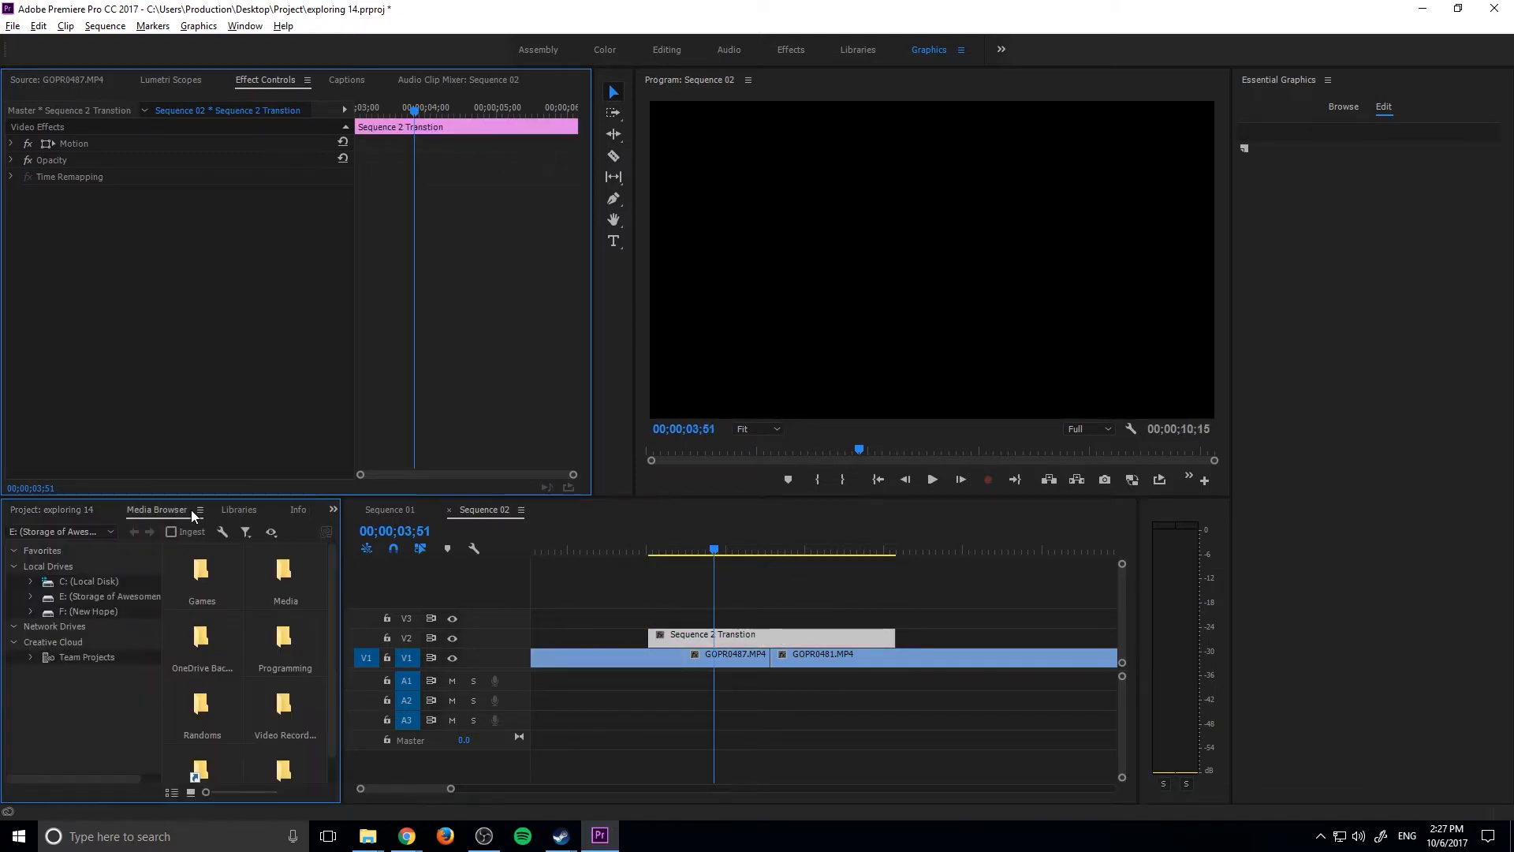
click(331, 510)
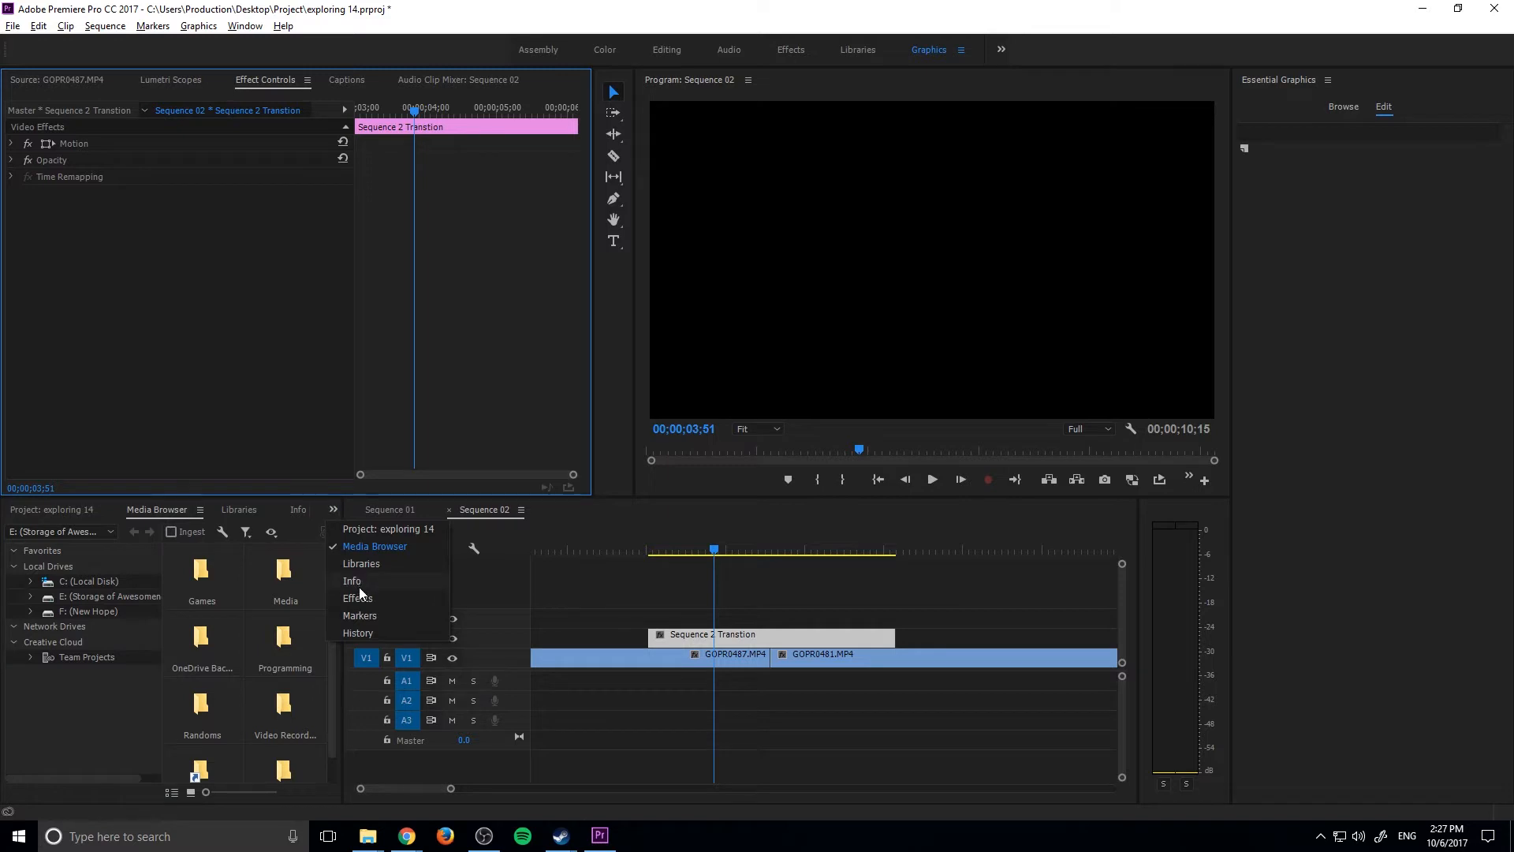
click(358, 587)
drag(98, 677, 782, 631)
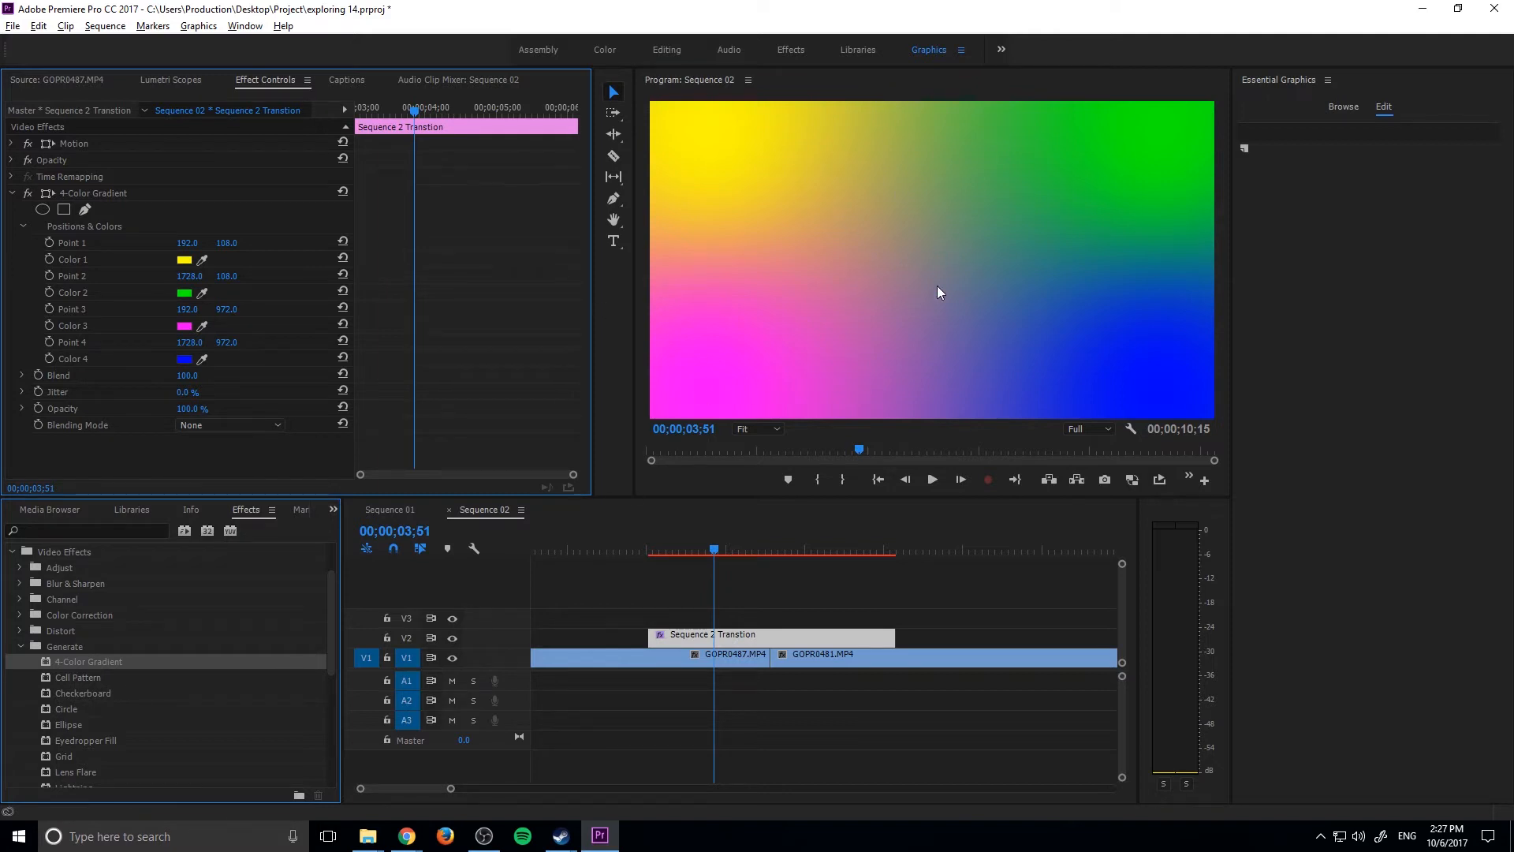
Position the playhead exactly on the cut between GOPR0487.MP4 and GOPR0481.MP4, at 00;00;04;34
drag(740, 543, 773, 540)
key(=)
scroll(762, 636, up, 7)
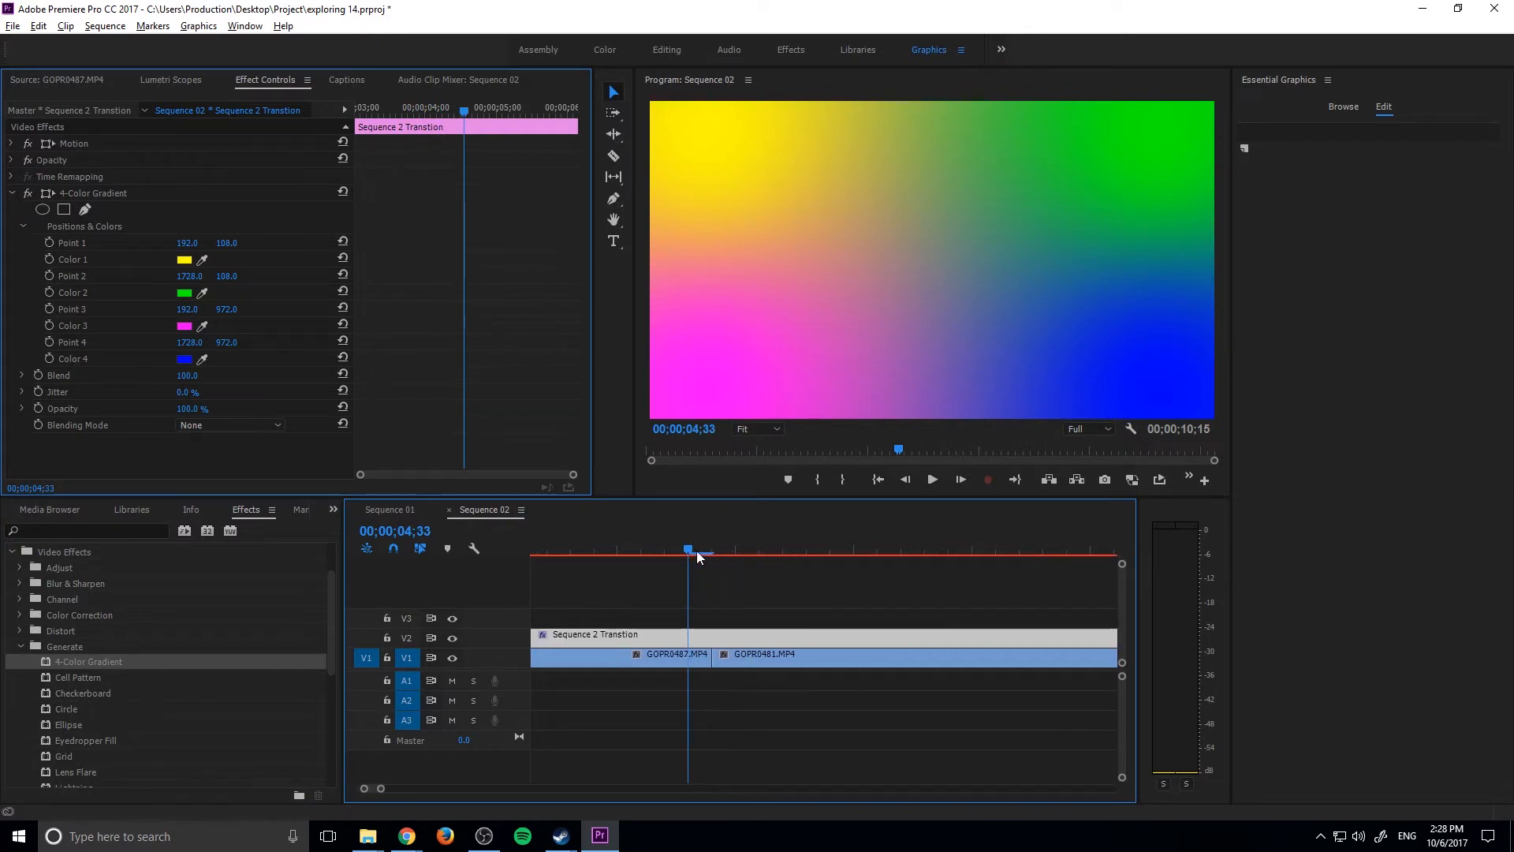
drag(693, 554, 710, 593)
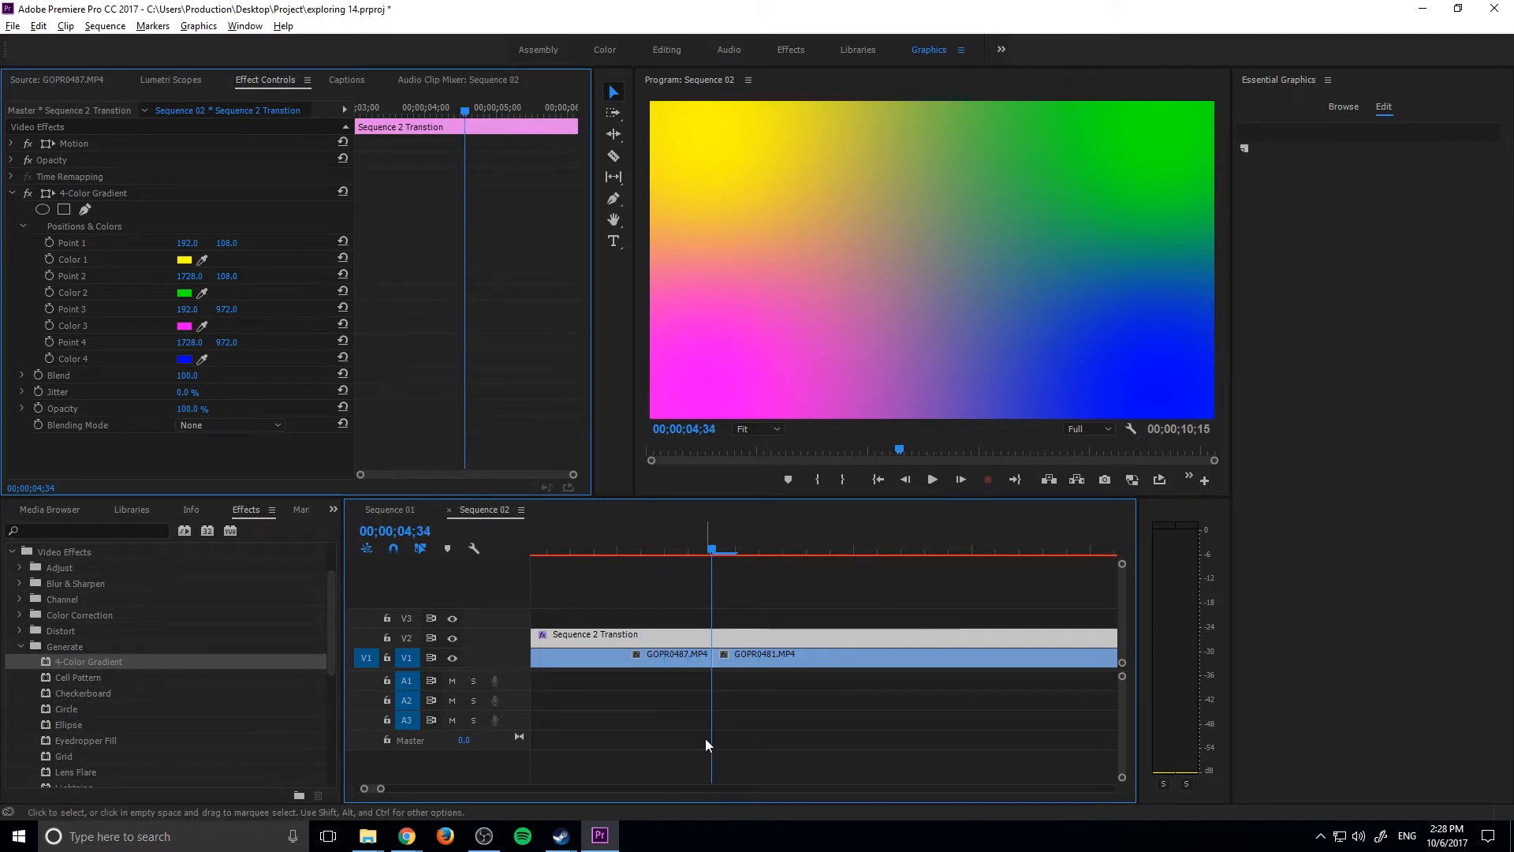
scroll(720, 621, down, 1)
scroll(726, 623, down, 4)
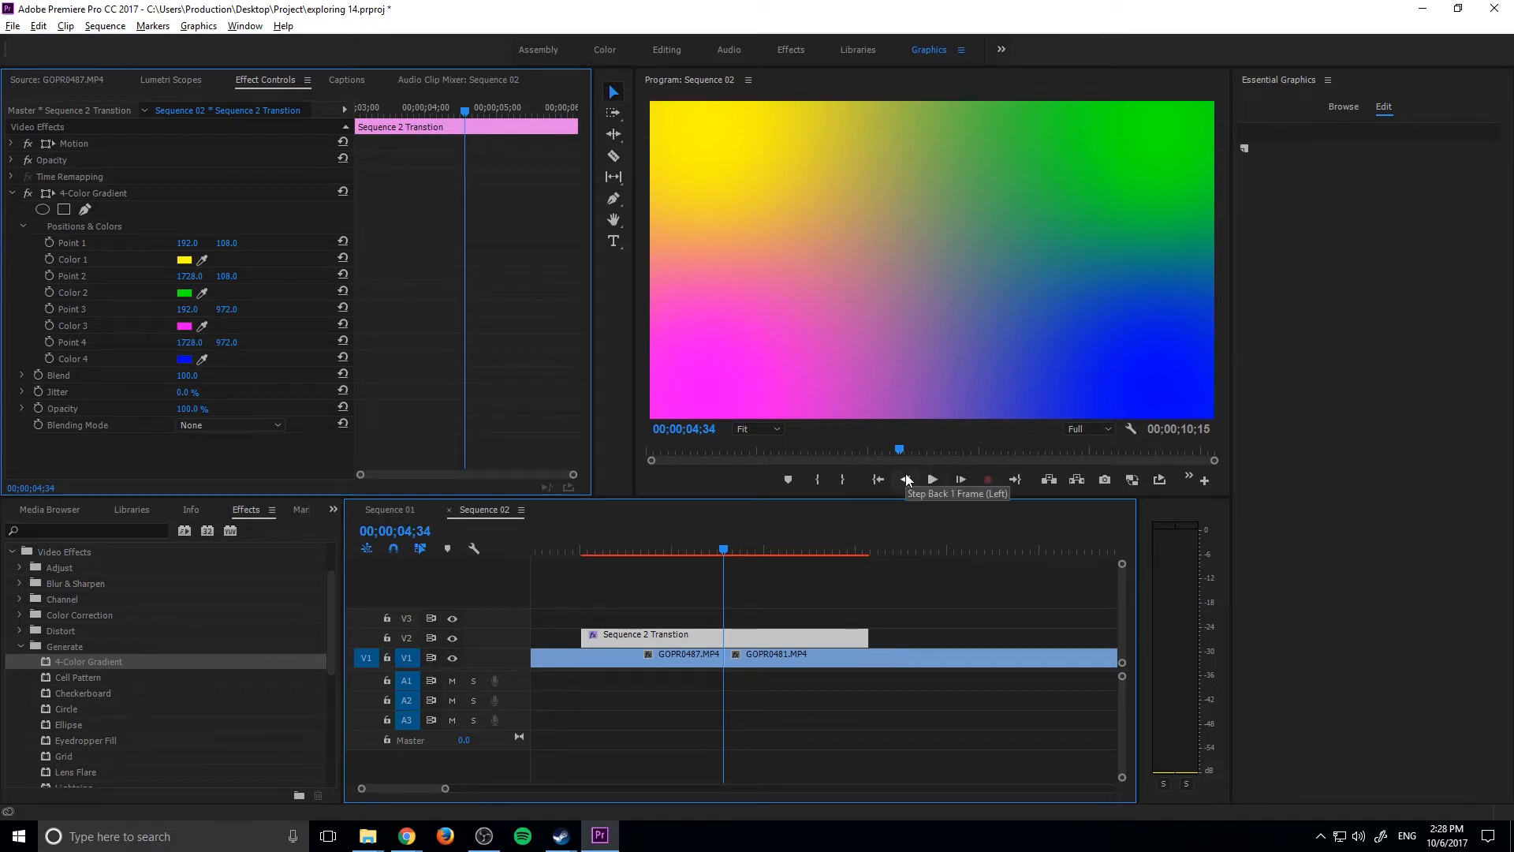
Move back 15 frames to 00;00;04;19 and keyframe the 4-Color Gradient's opacity at 0%
click(906, 480)
click(906, 480)
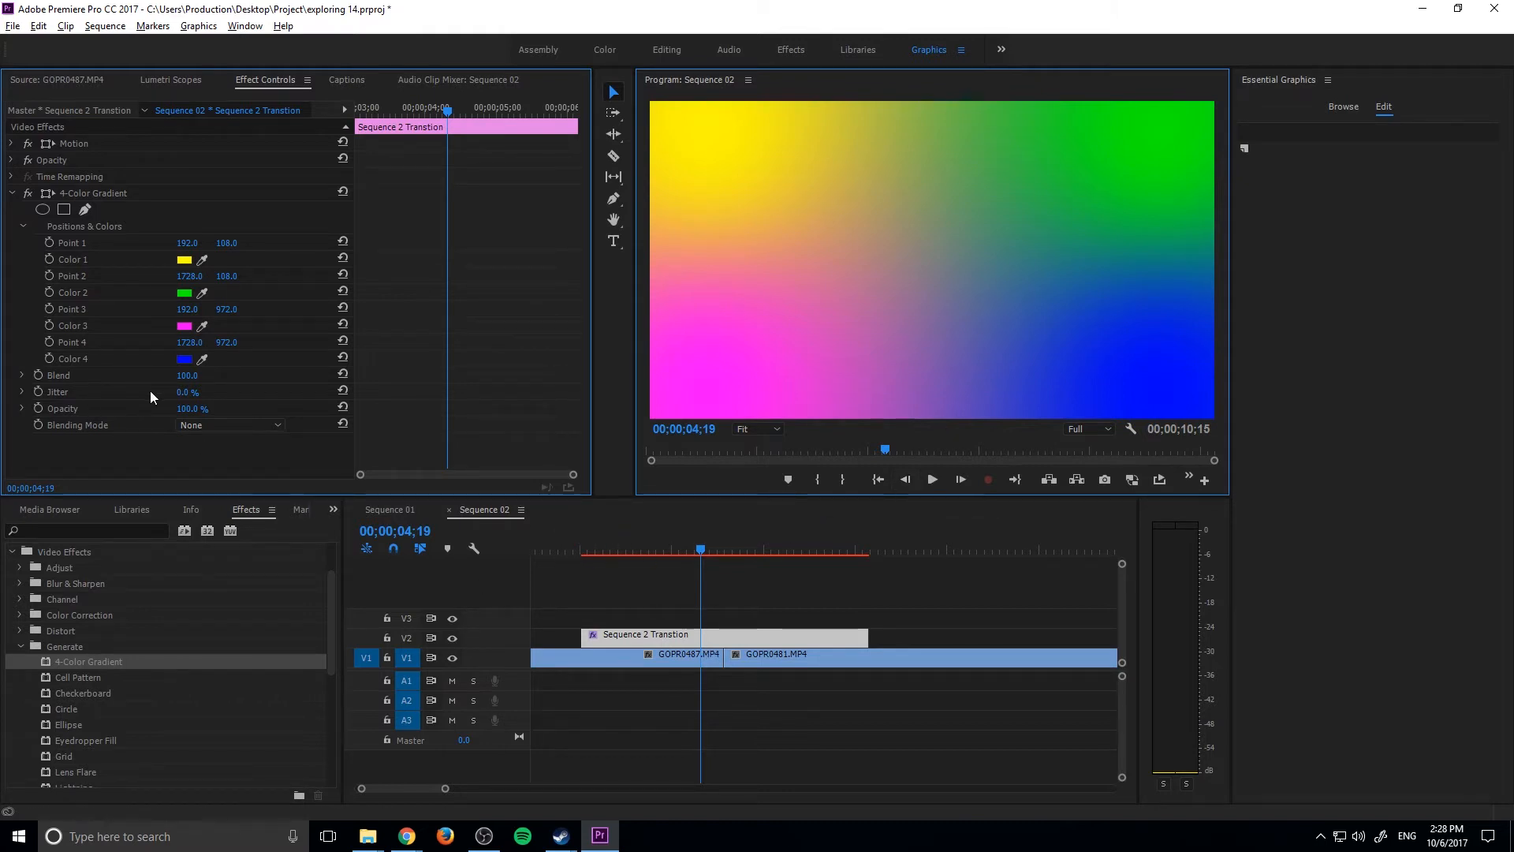
click(741, 639)
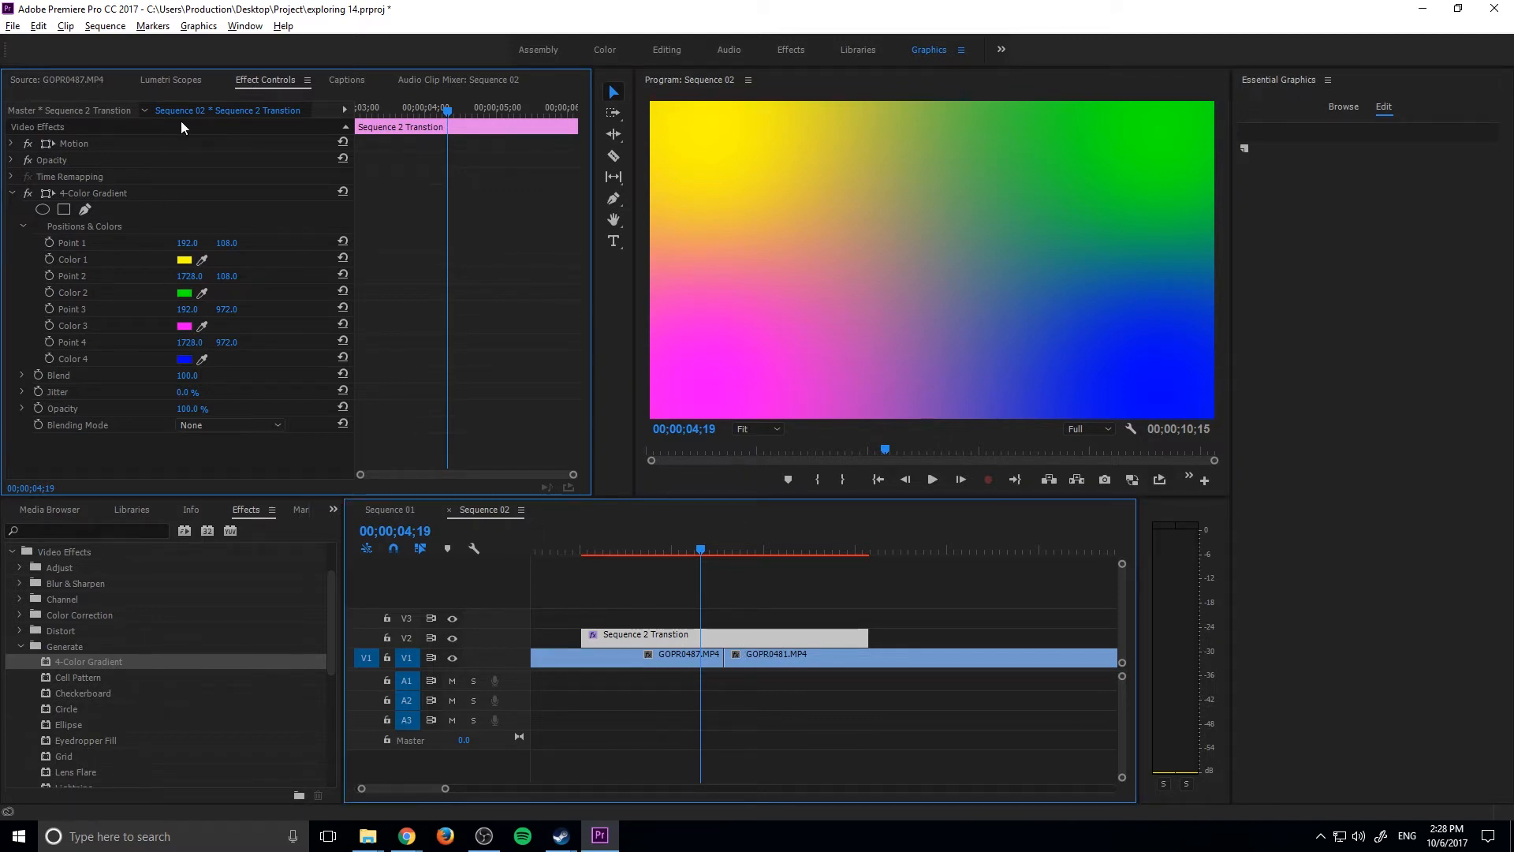
click(37, 407)
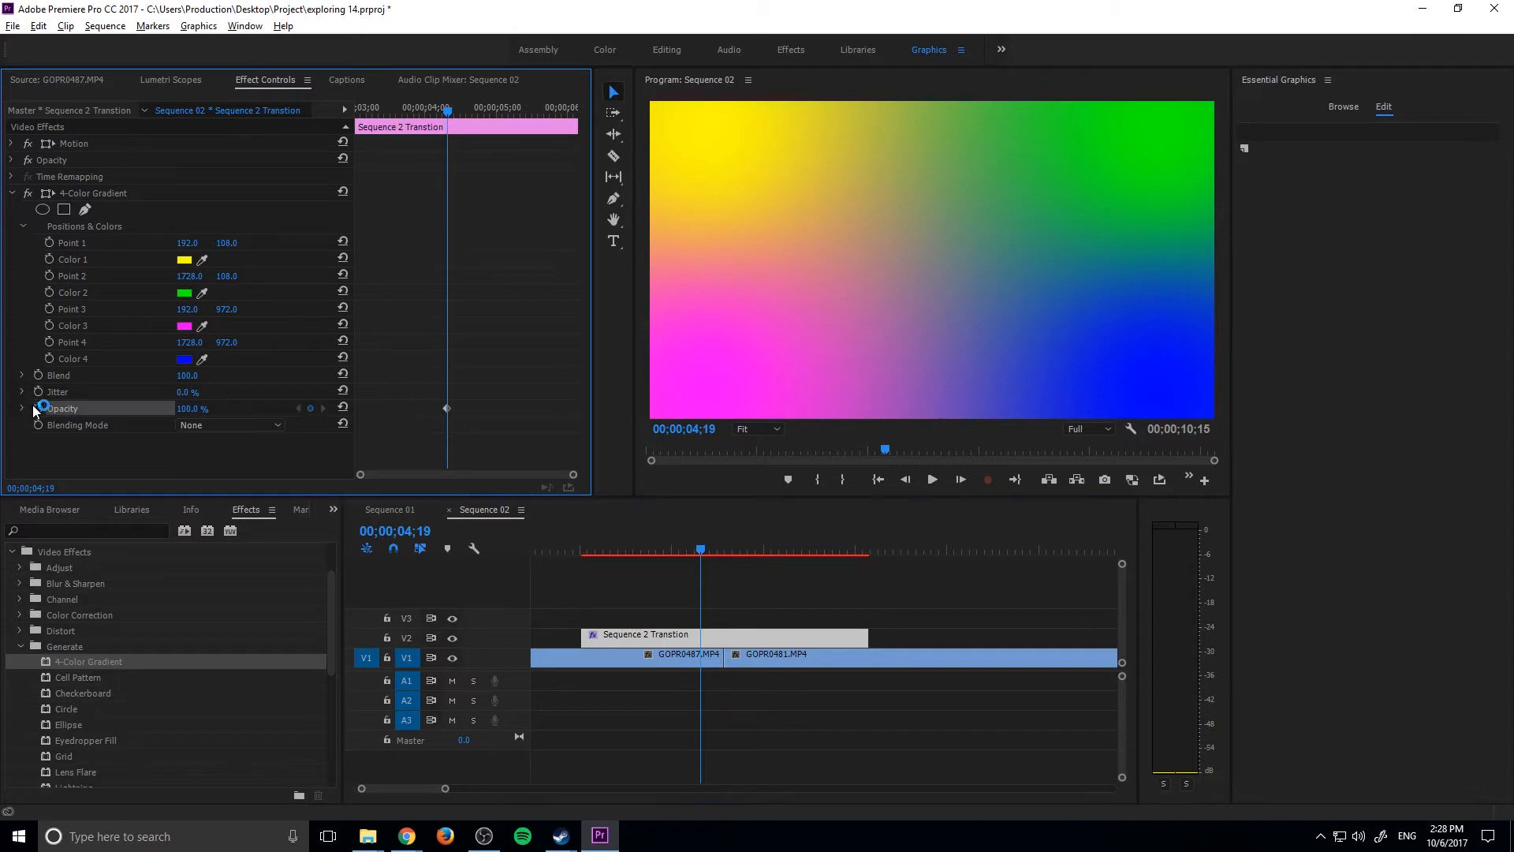
drag(187, 408, 118, 408)
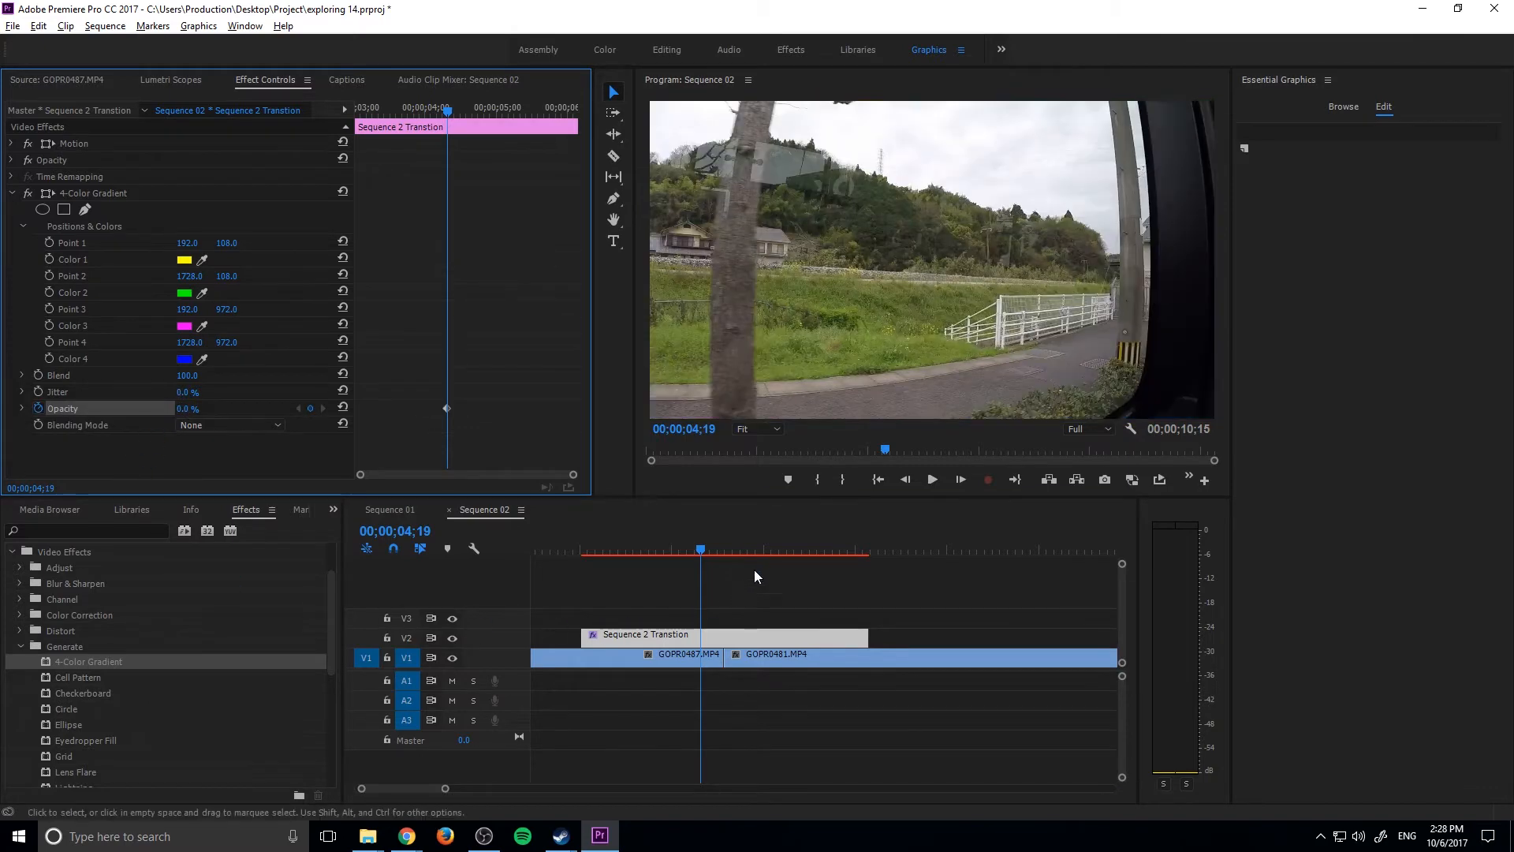
Advance 15 frames to the cut at 00;00;04;34 and keyframe the gradient's opacity at 100%
click(957, 479)
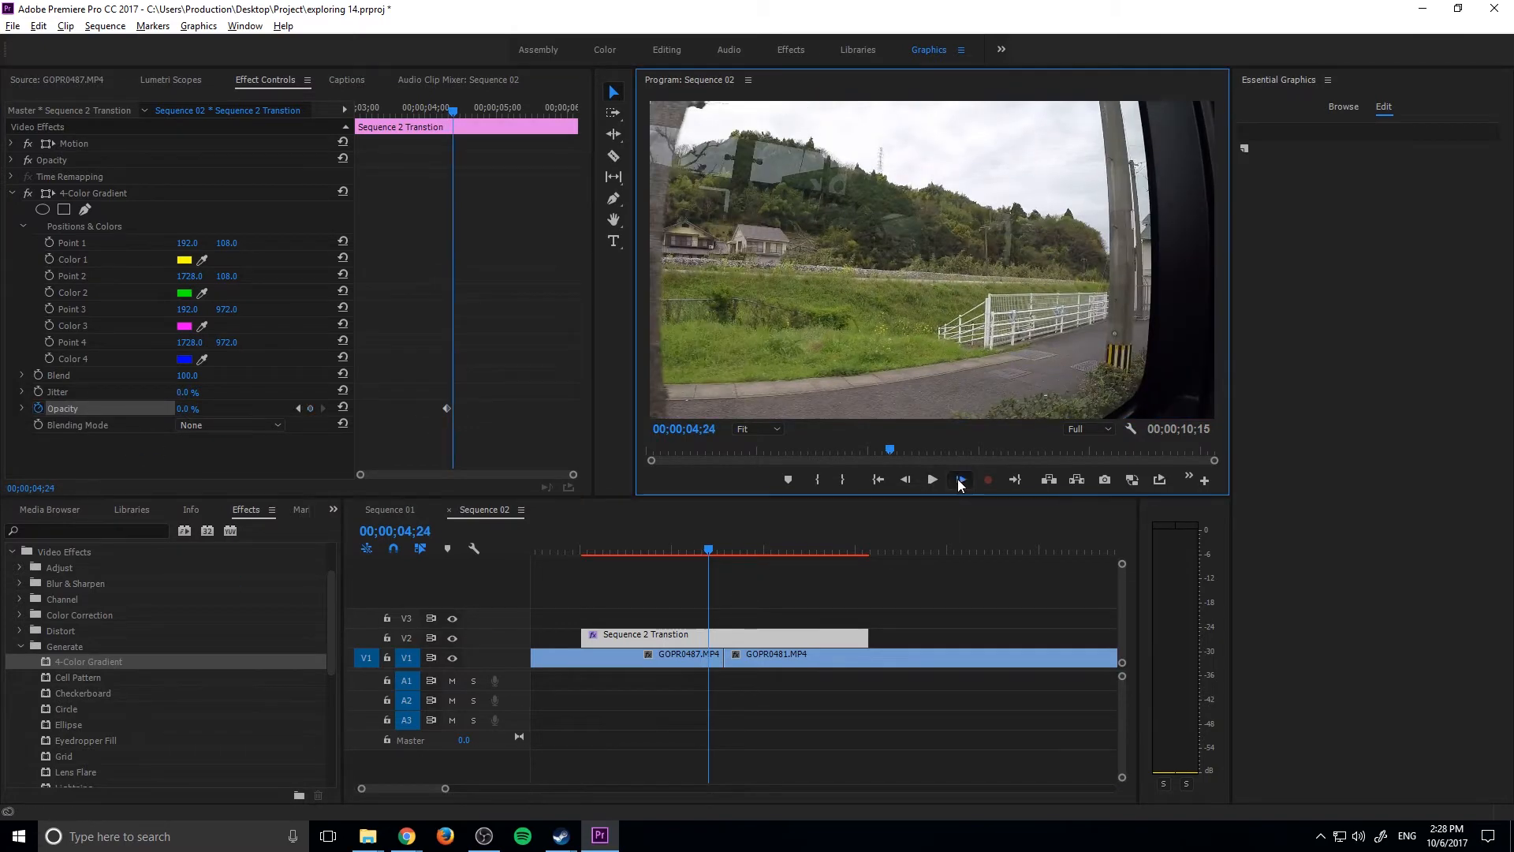
click(957, 479)
click(957, 479)
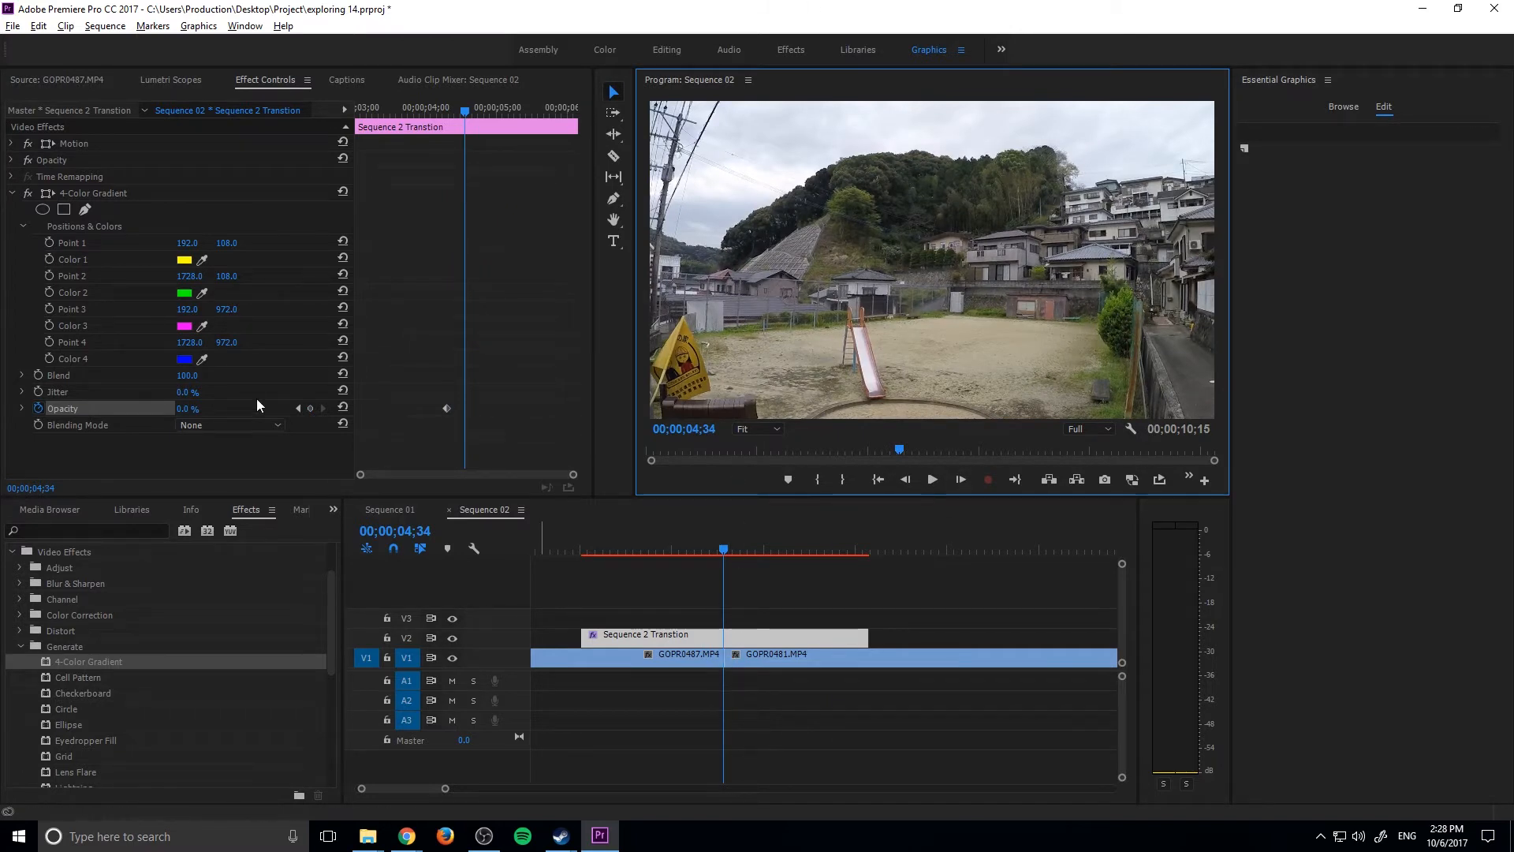
click(186, 408)
text(100)
key(Return)
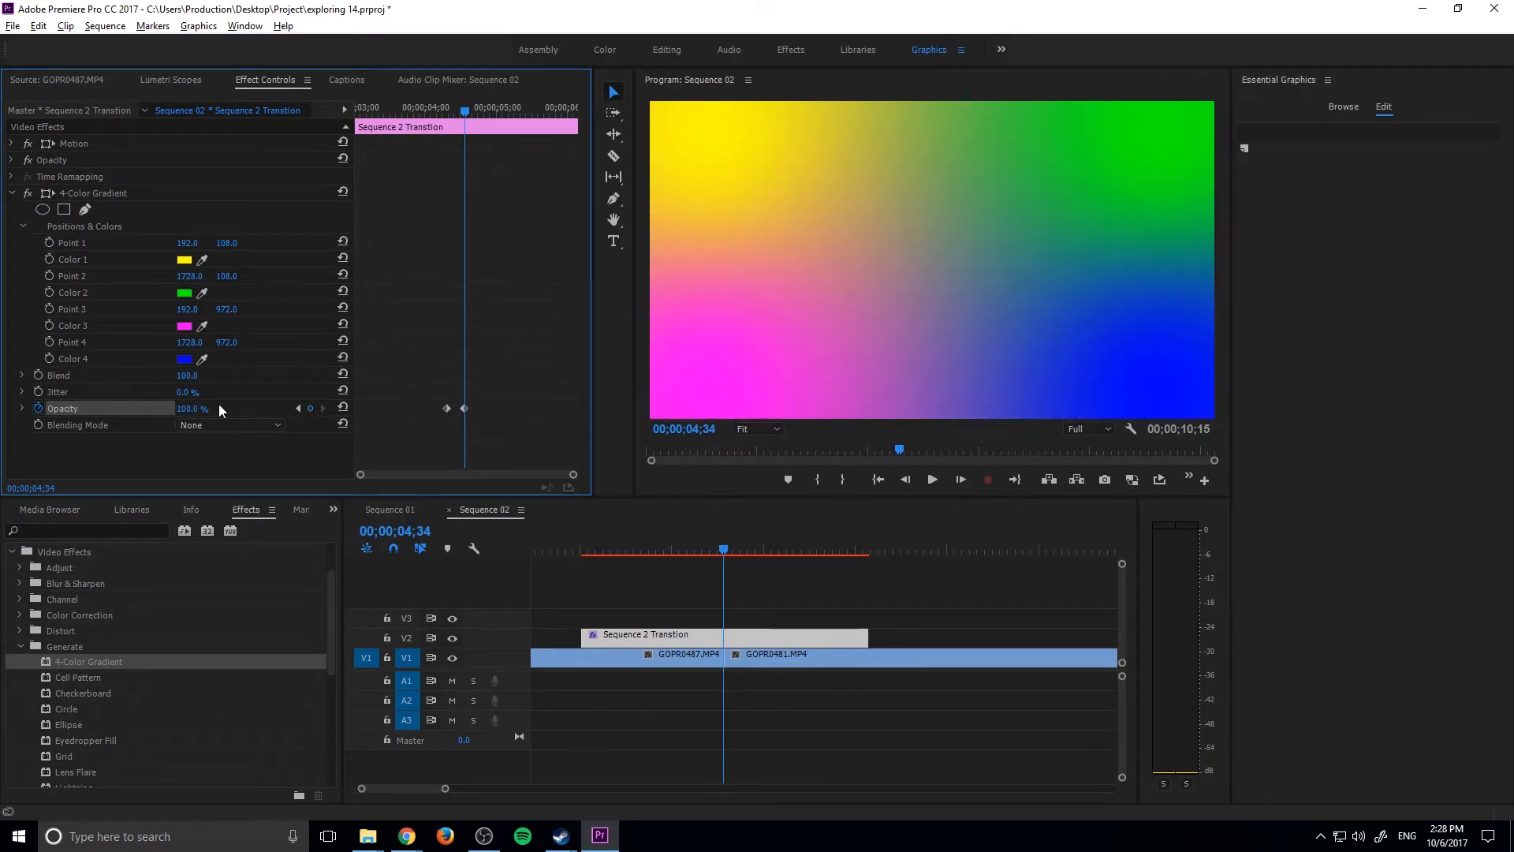
Advance another 15 frames to 00;00;04;49 and keyframe the gradient's opacity at 0%
click(962, 478)
click(962, 479)
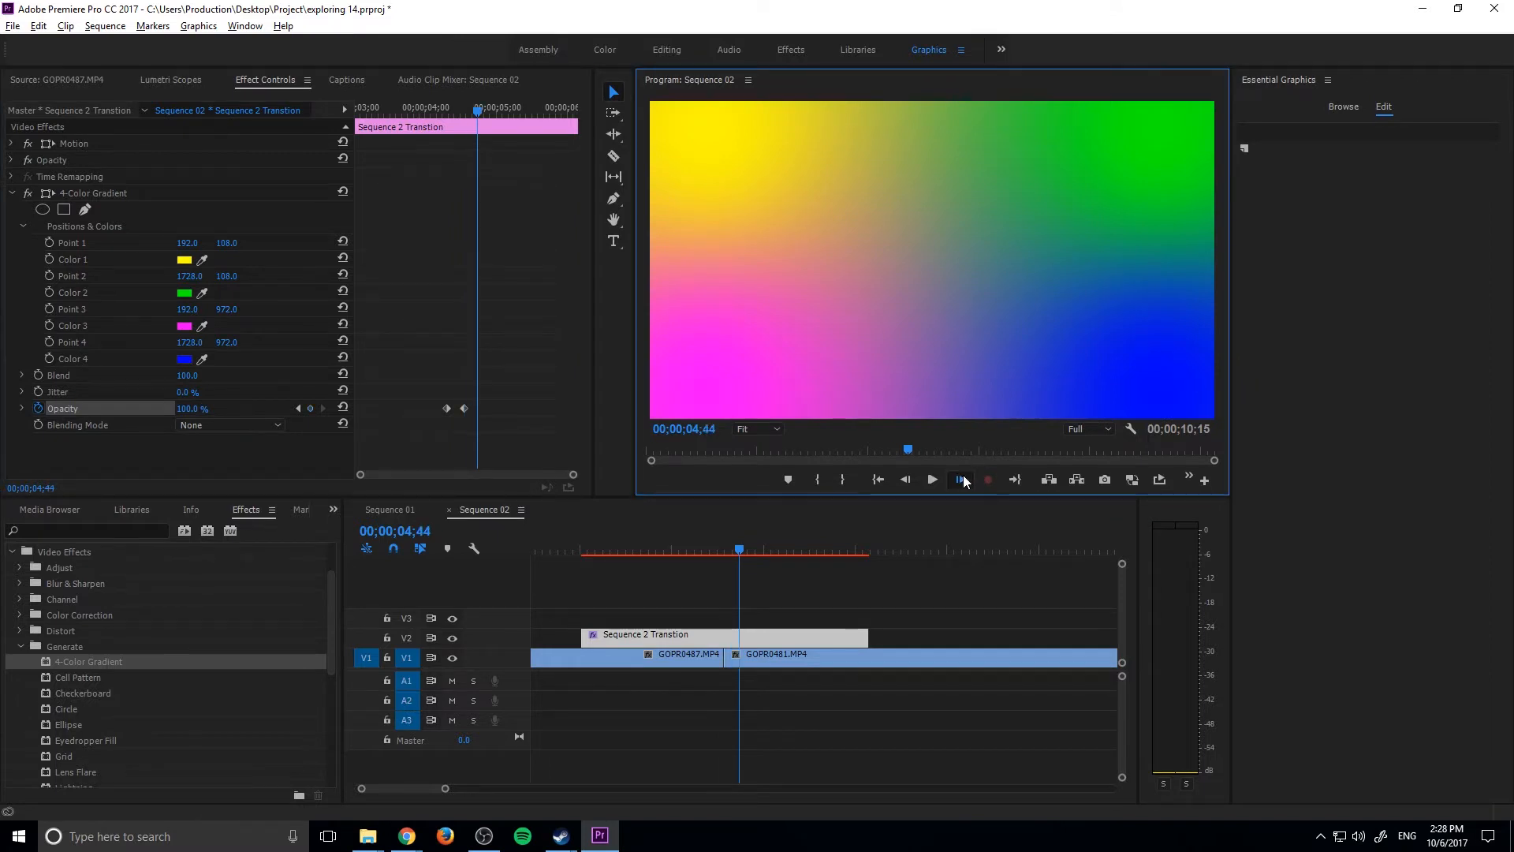
click(962, 479)
click(181, 410)
text(0)
key(Return)
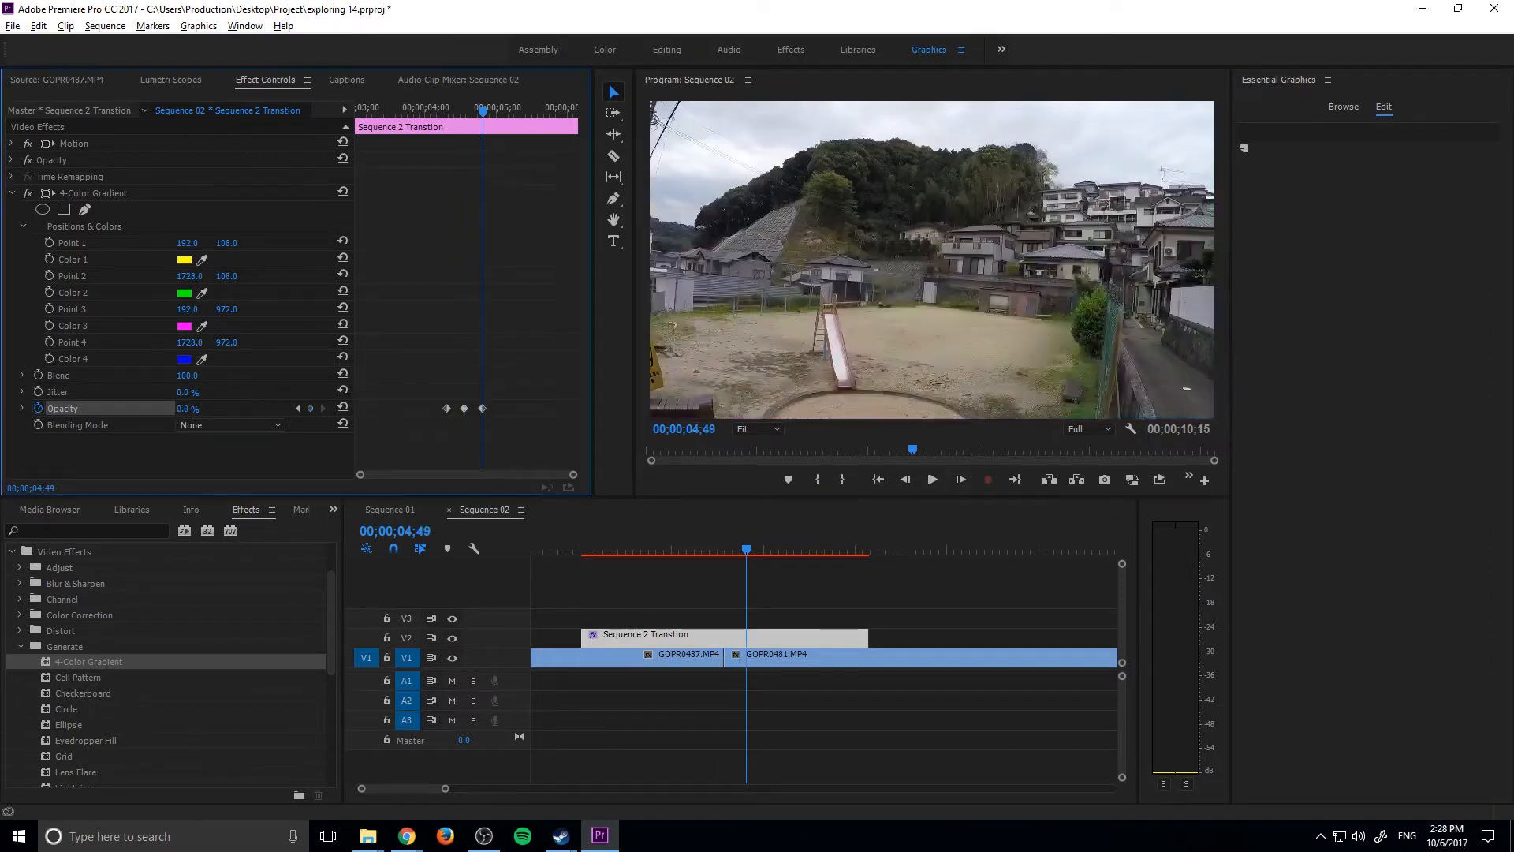
Play back the section around the cut several times to review the gradient's fade in and out
mouse_move(704, 543)
mouse_down()
mouse_move(680, 542)
mouse_move(722, 560)
mouse_up()
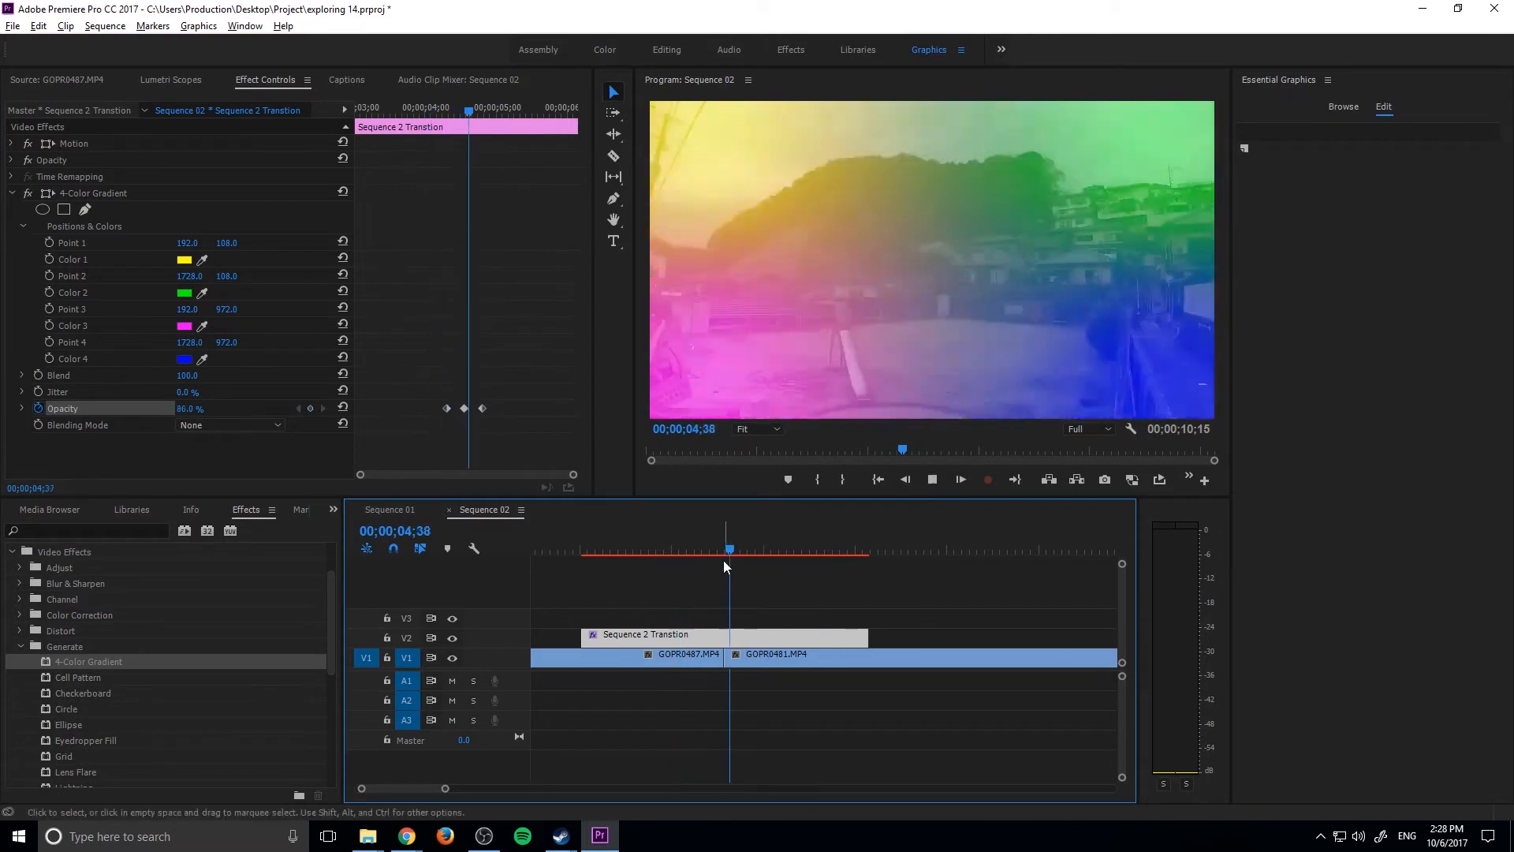
key(space)
key(space)
click(694, 541)
key(space)
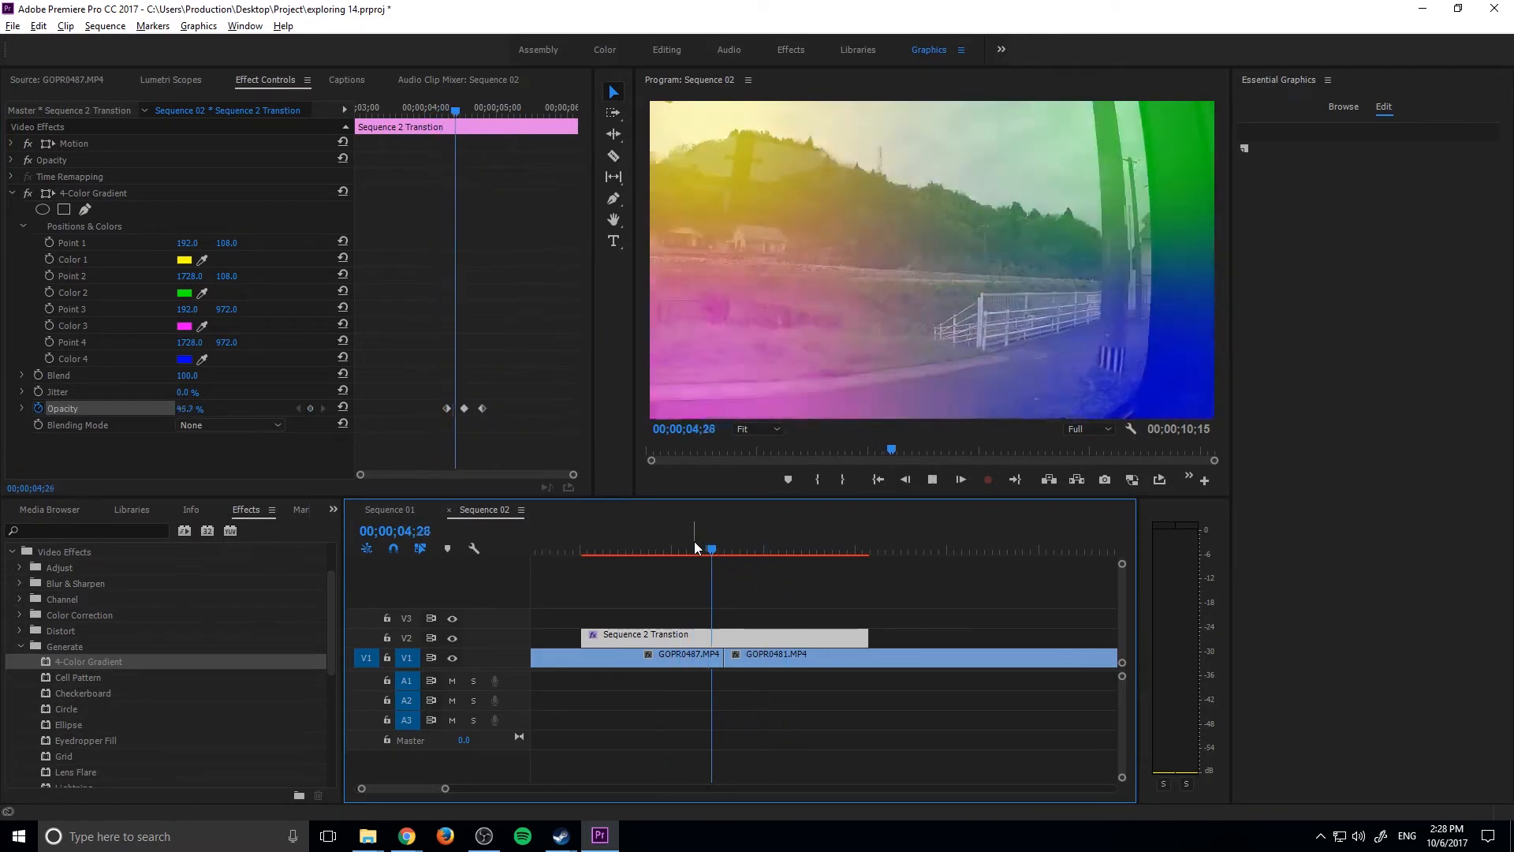
click(694, 541)
drag(694, 541, 641, 540)
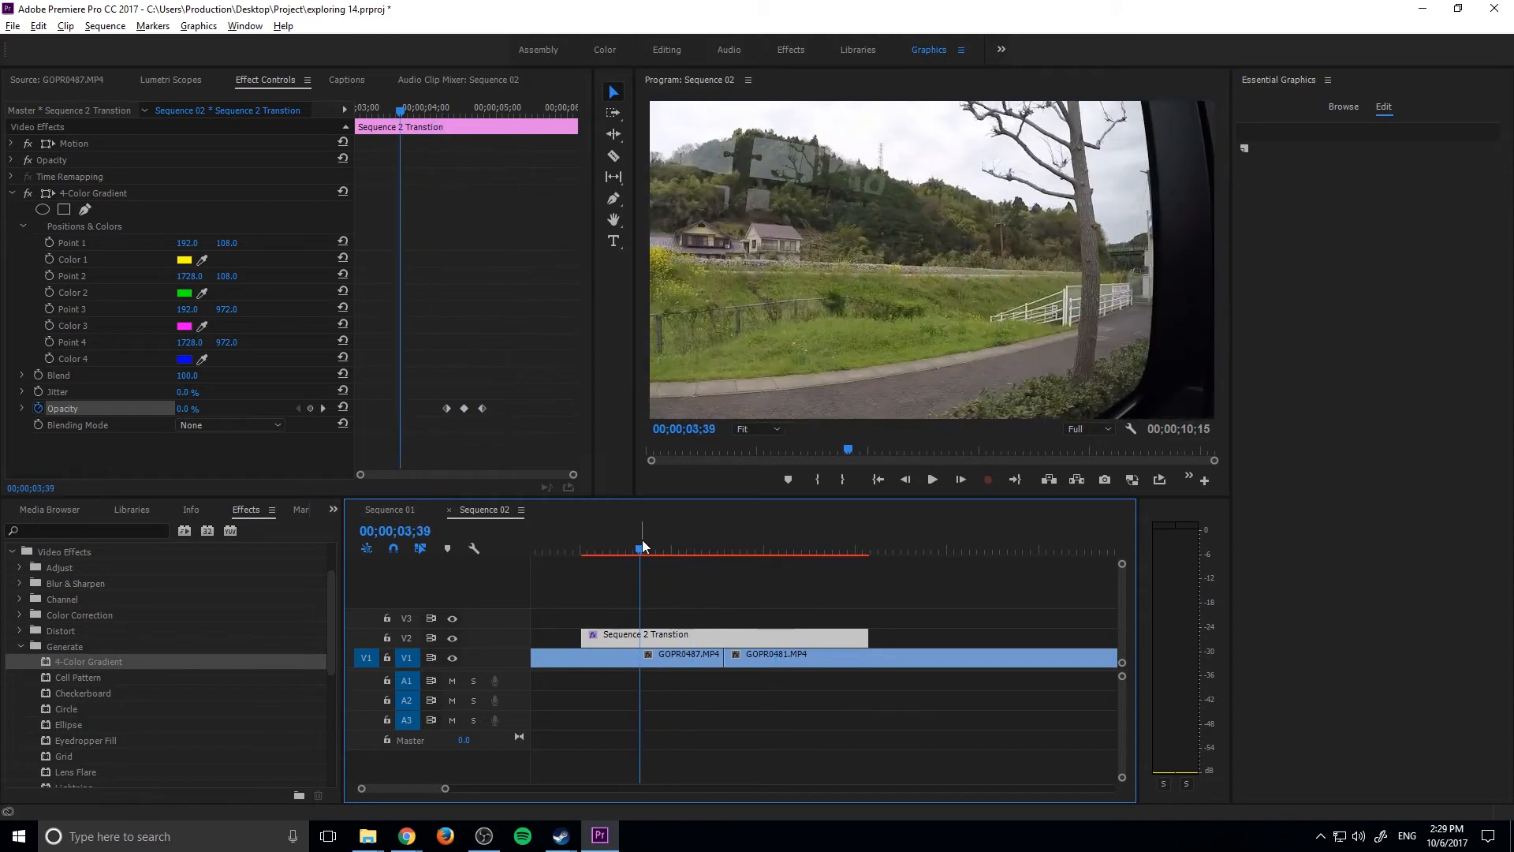
key(space)
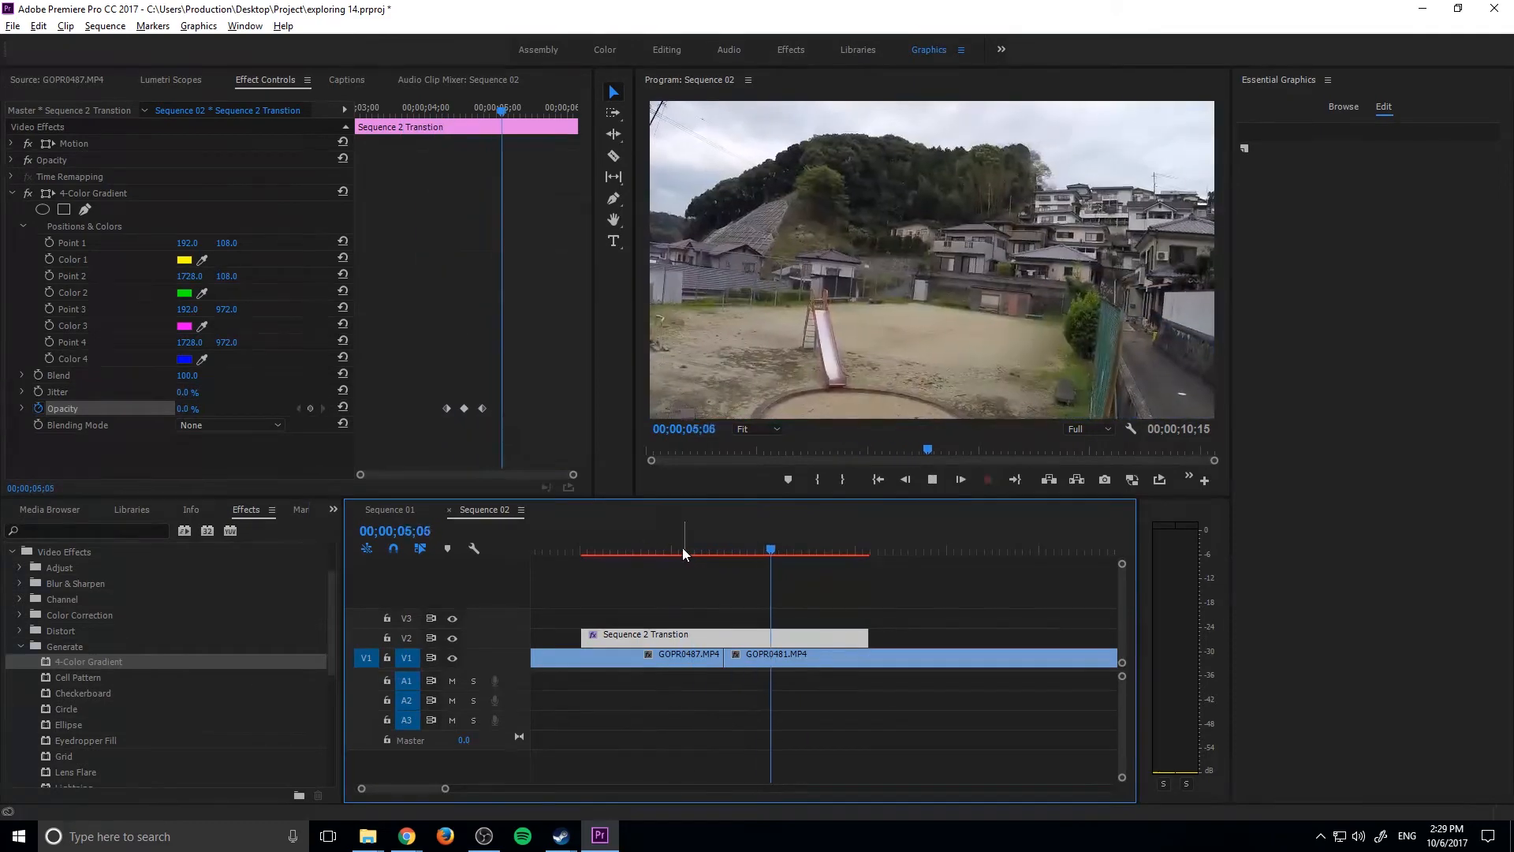
click(683, 550)
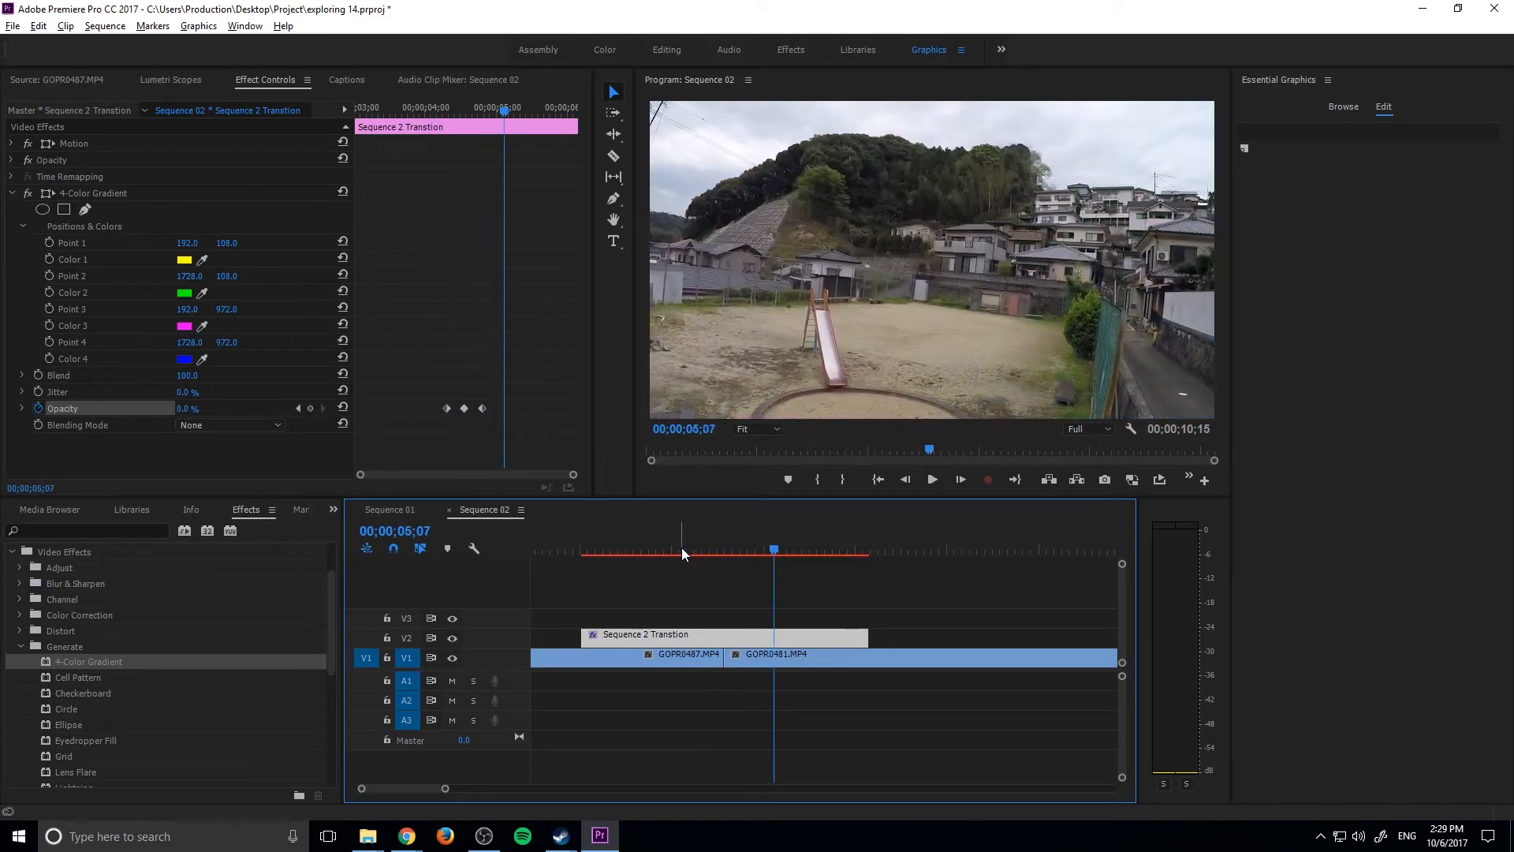
Add position keyframes for Points 1 to 4 of the gradient at the first opacity keyframe, 00;00;04;19
drag(681, 547, 697, 533)
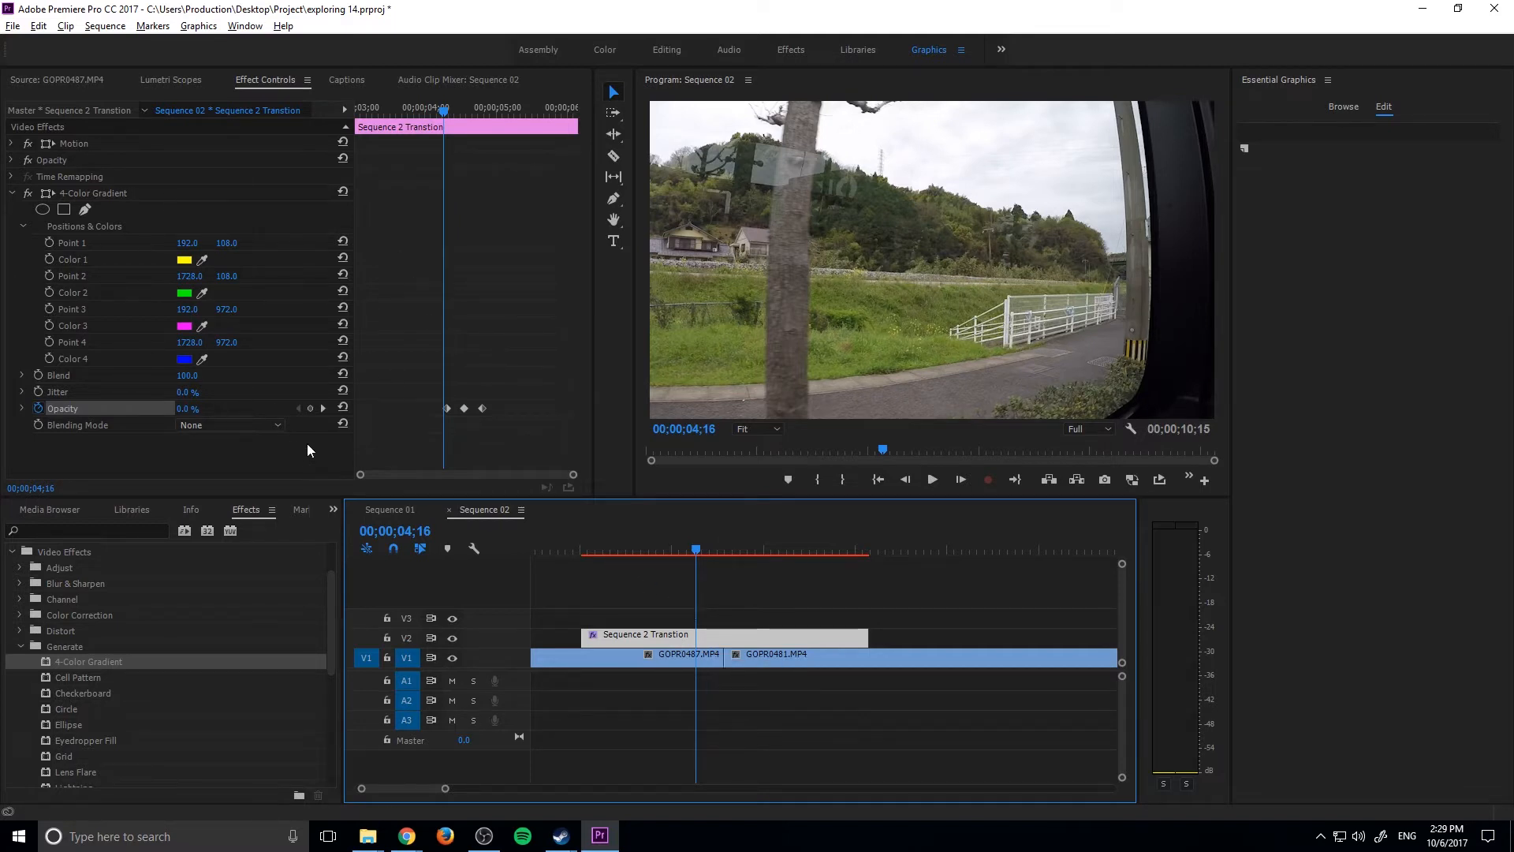
click(322, 408)
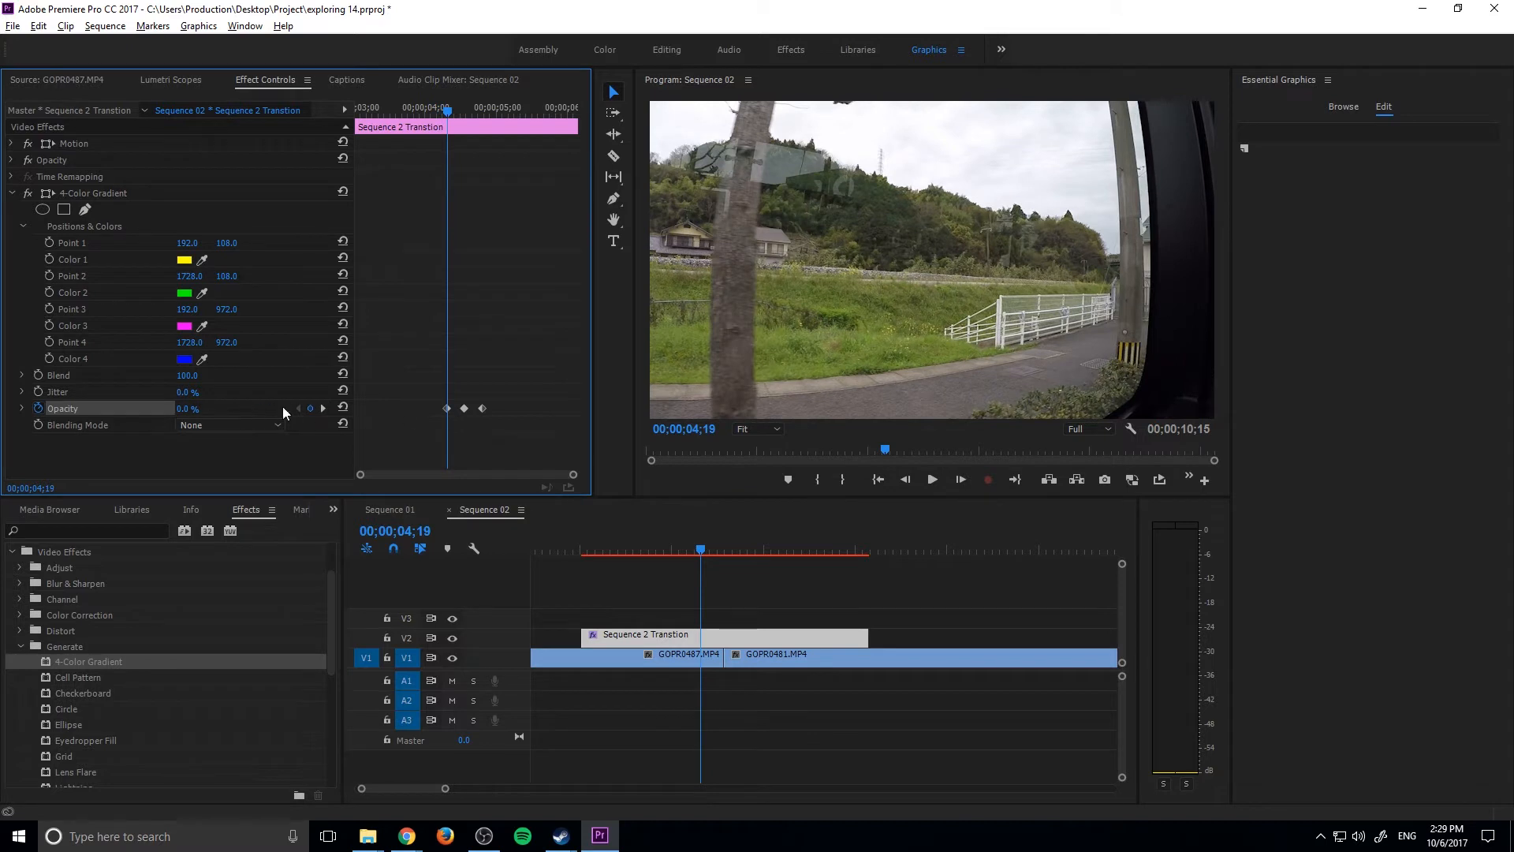
click(48, 243)
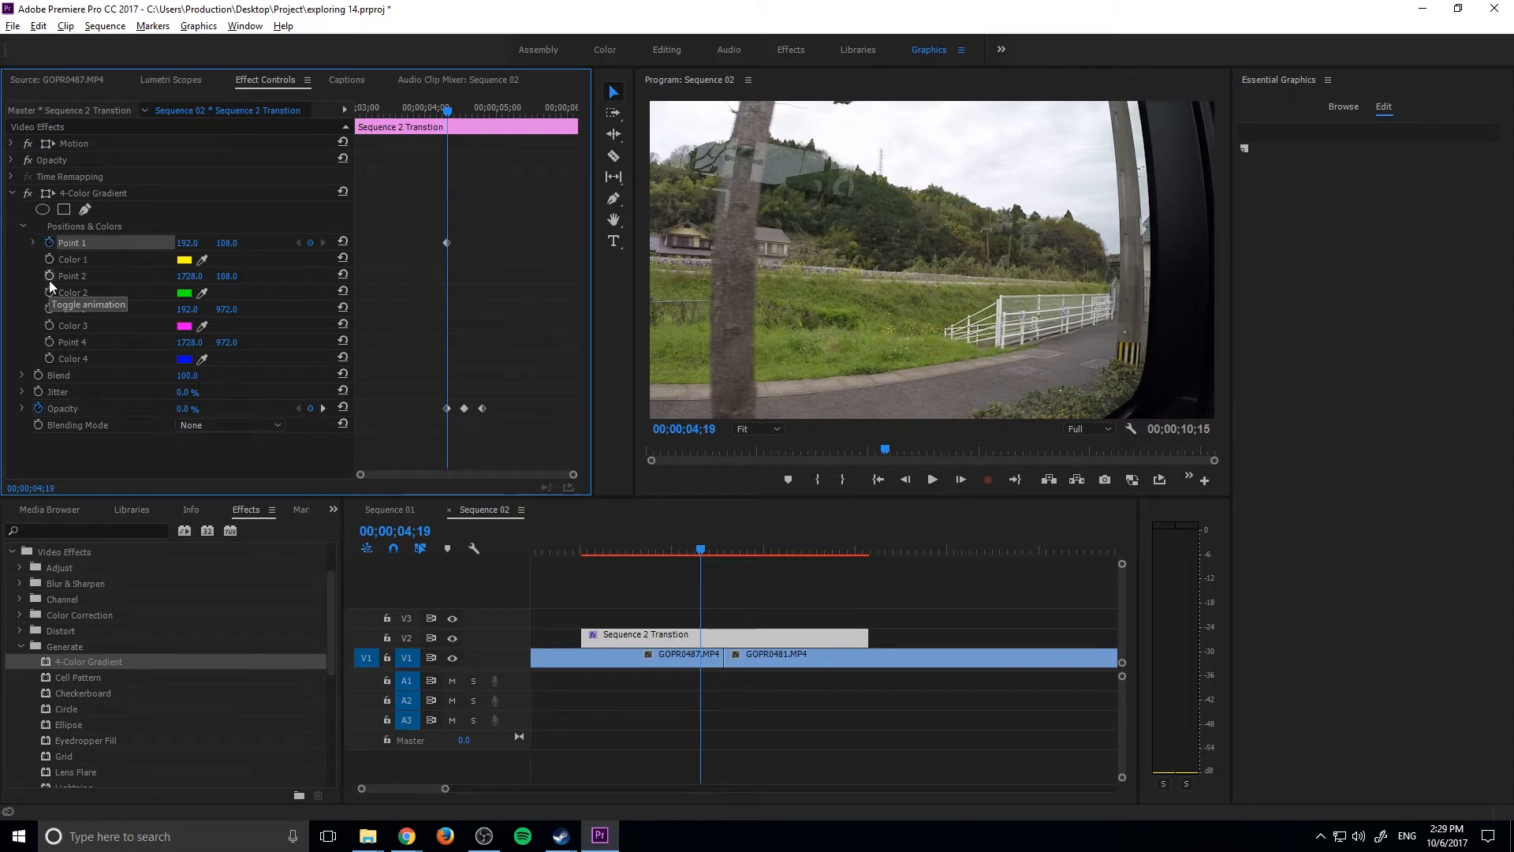
click(49, 277)
click(49, 310)
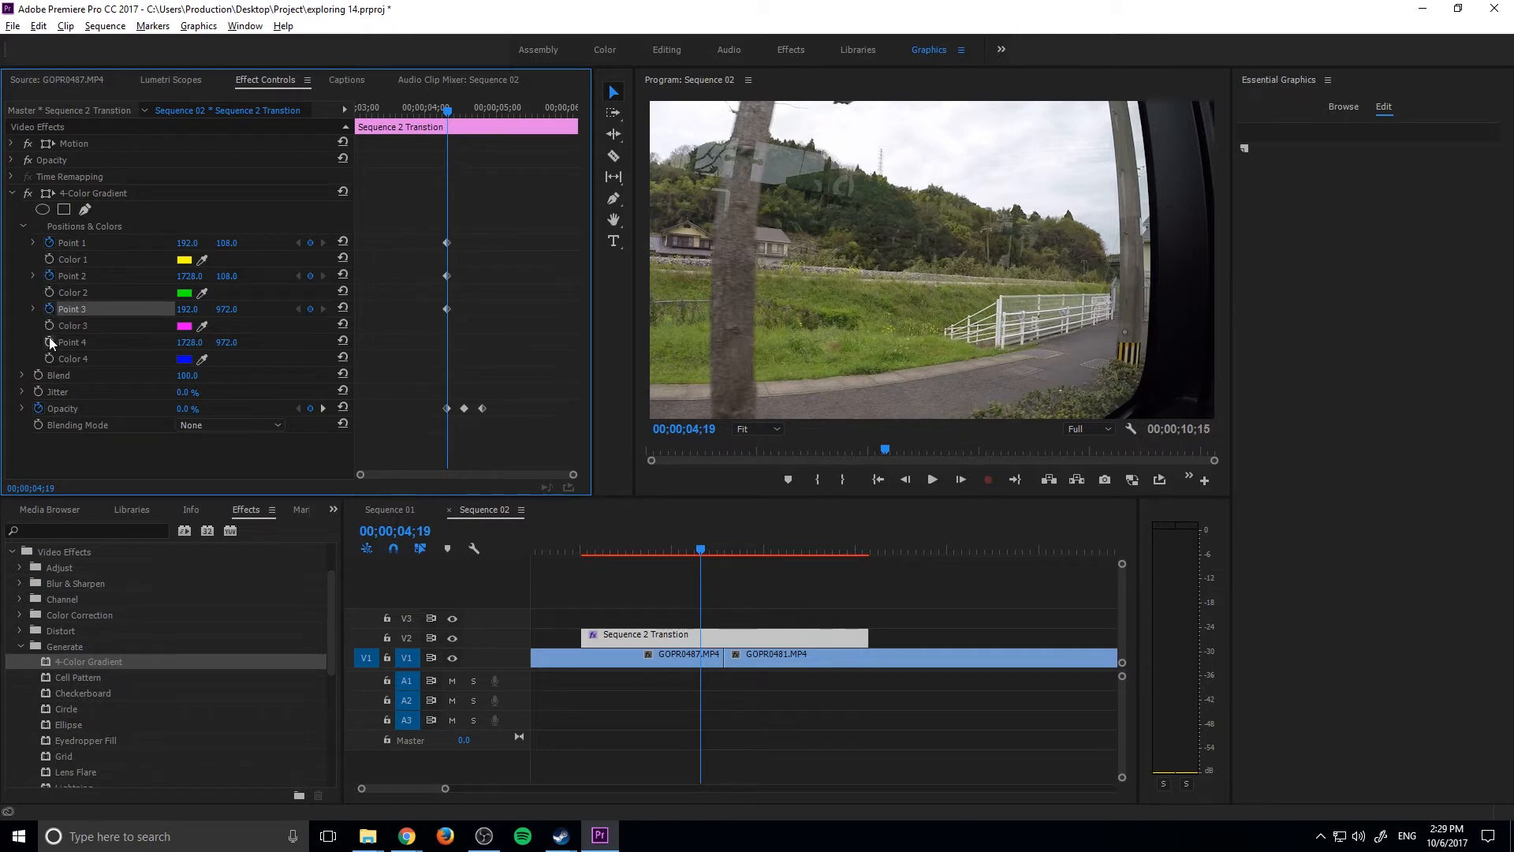
click(49, 341)
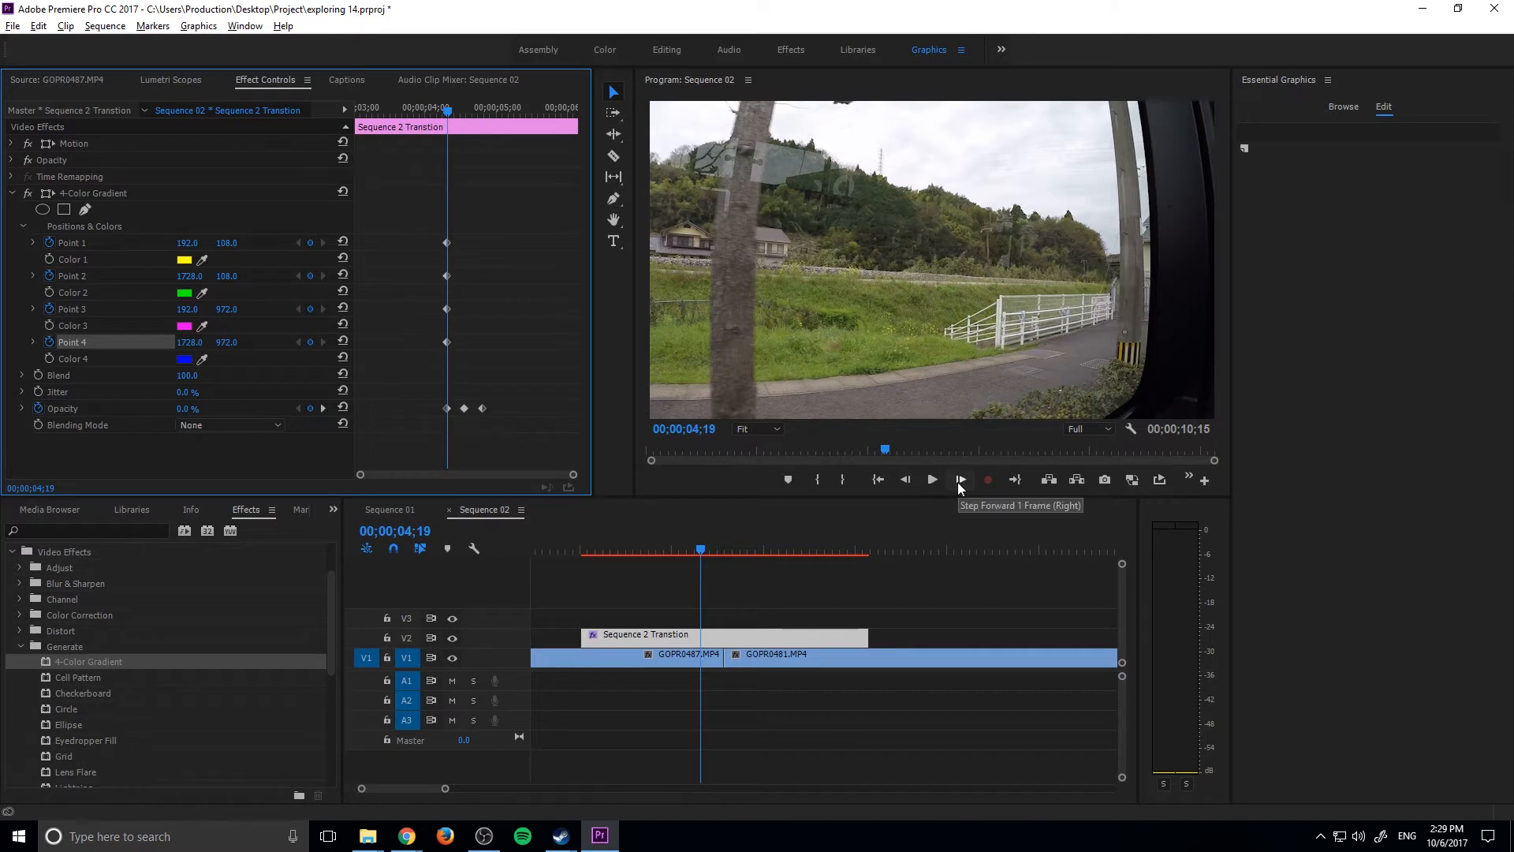
At 00;00;04;34, cluster the gradient points near the frame's centre: Point 1 about (853, 665), Point 2 (705, 517), Point 3 (984, 563), Point 4 (874, 445)
click(323, 408)
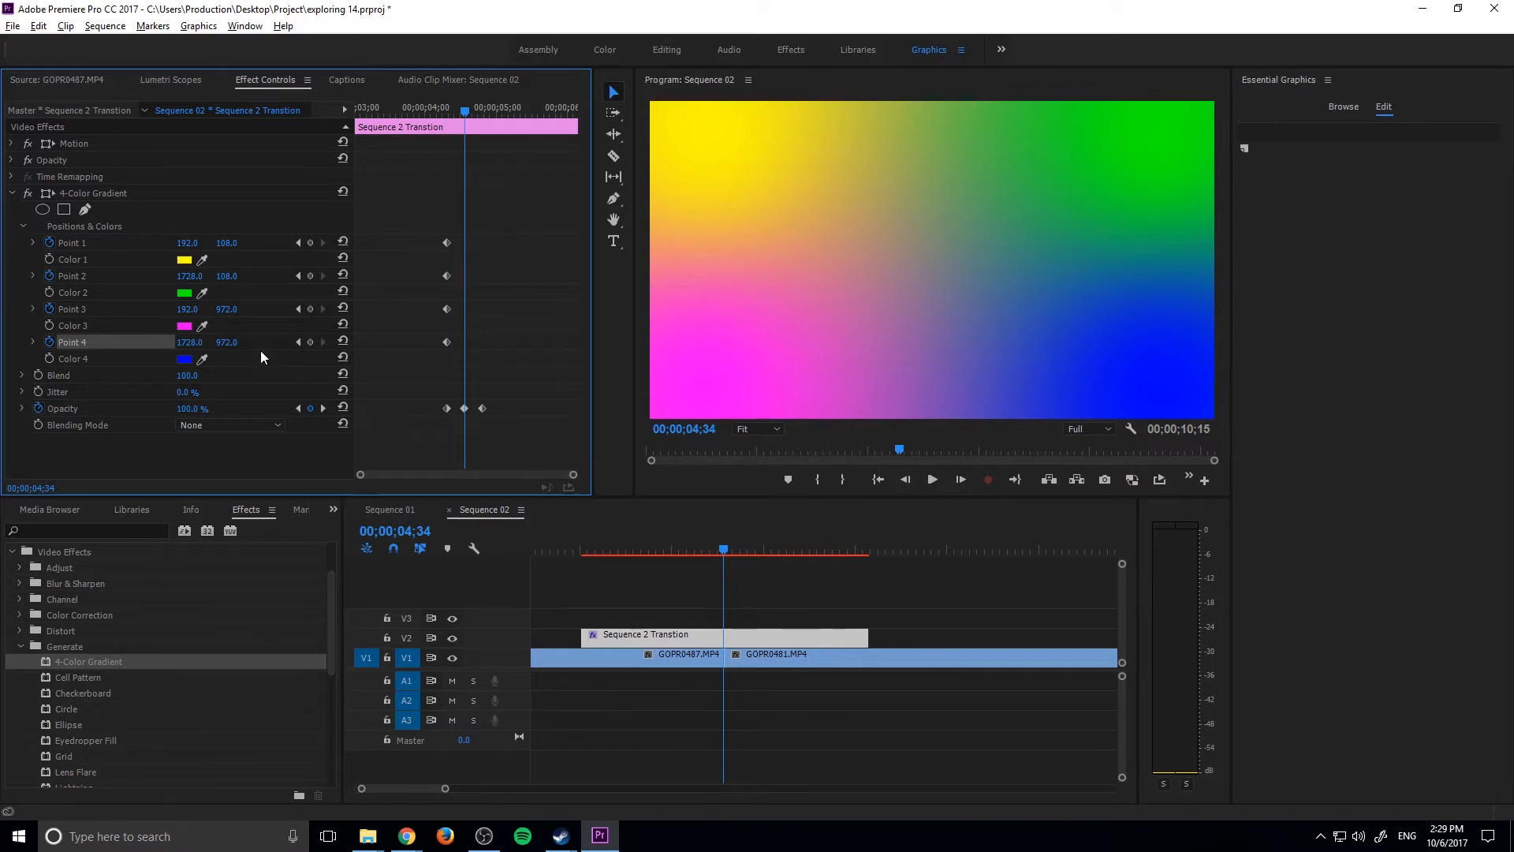
click(111, 246)
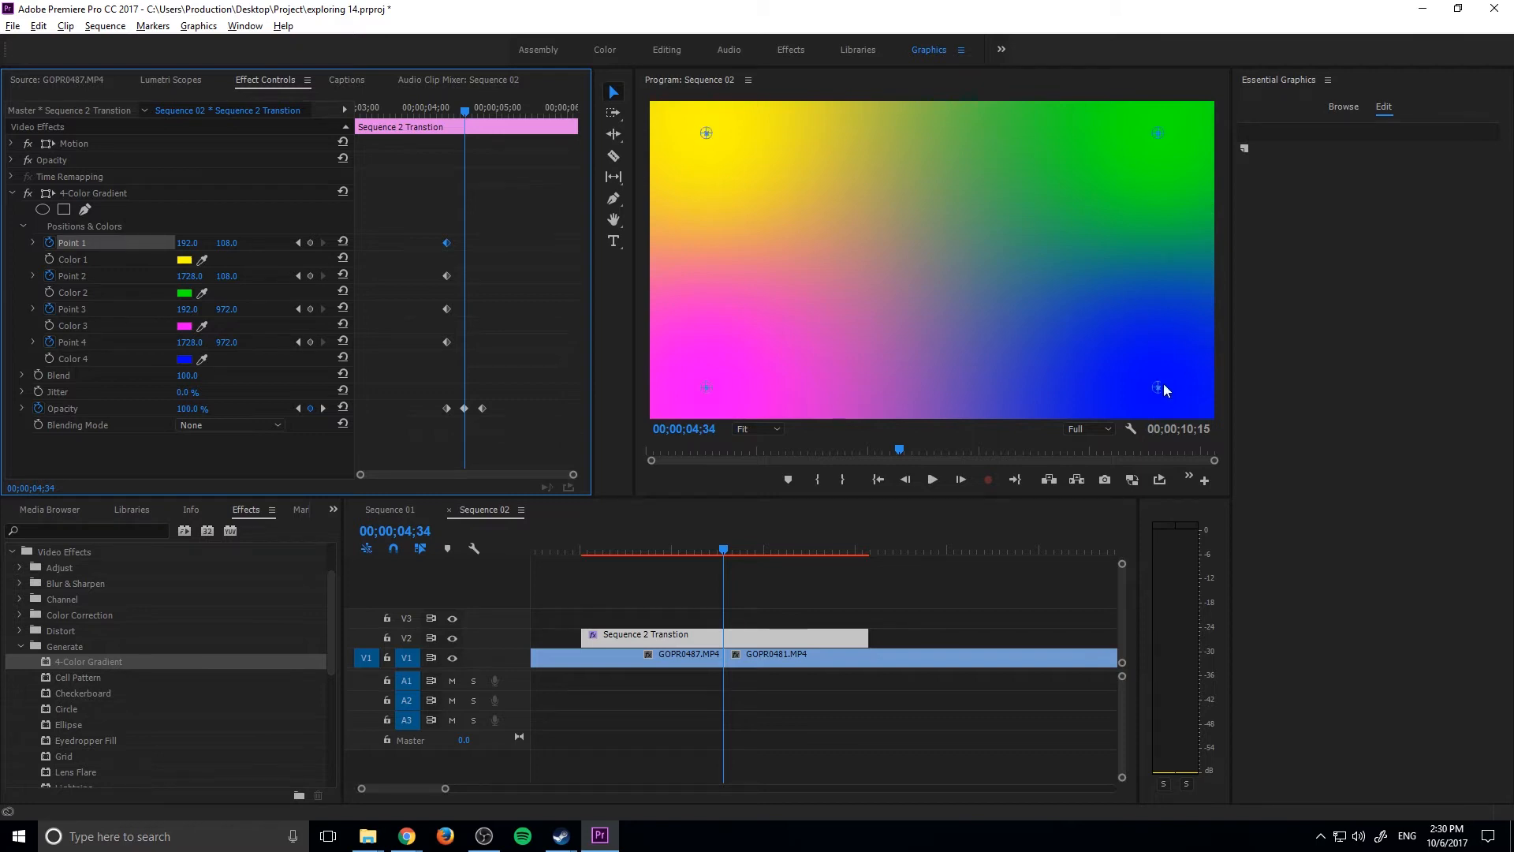
drag(707, 135, 900, 296)
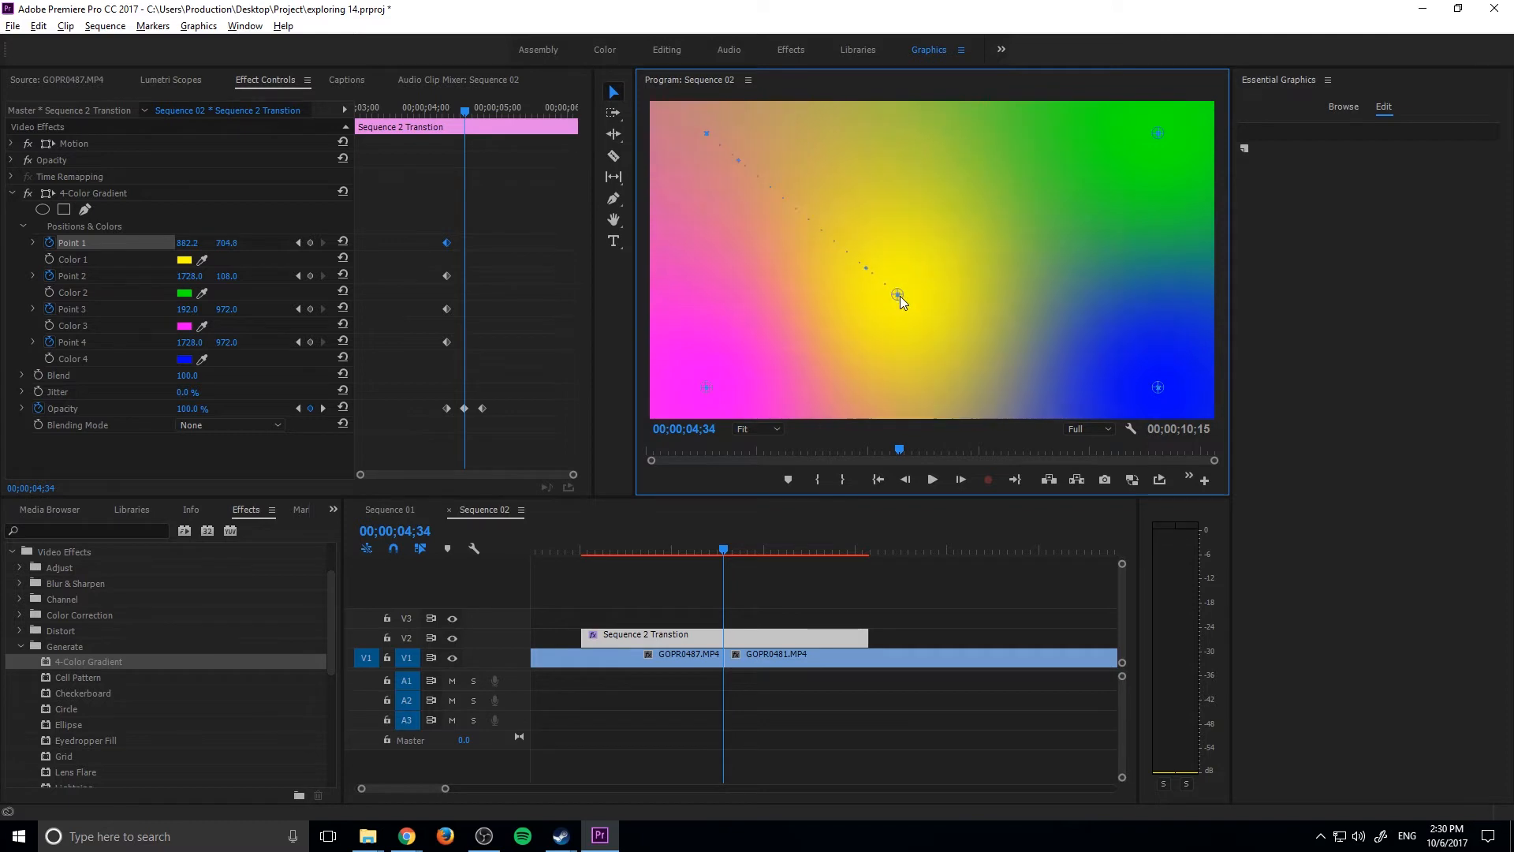
drag(1164, 389, 908, 232)
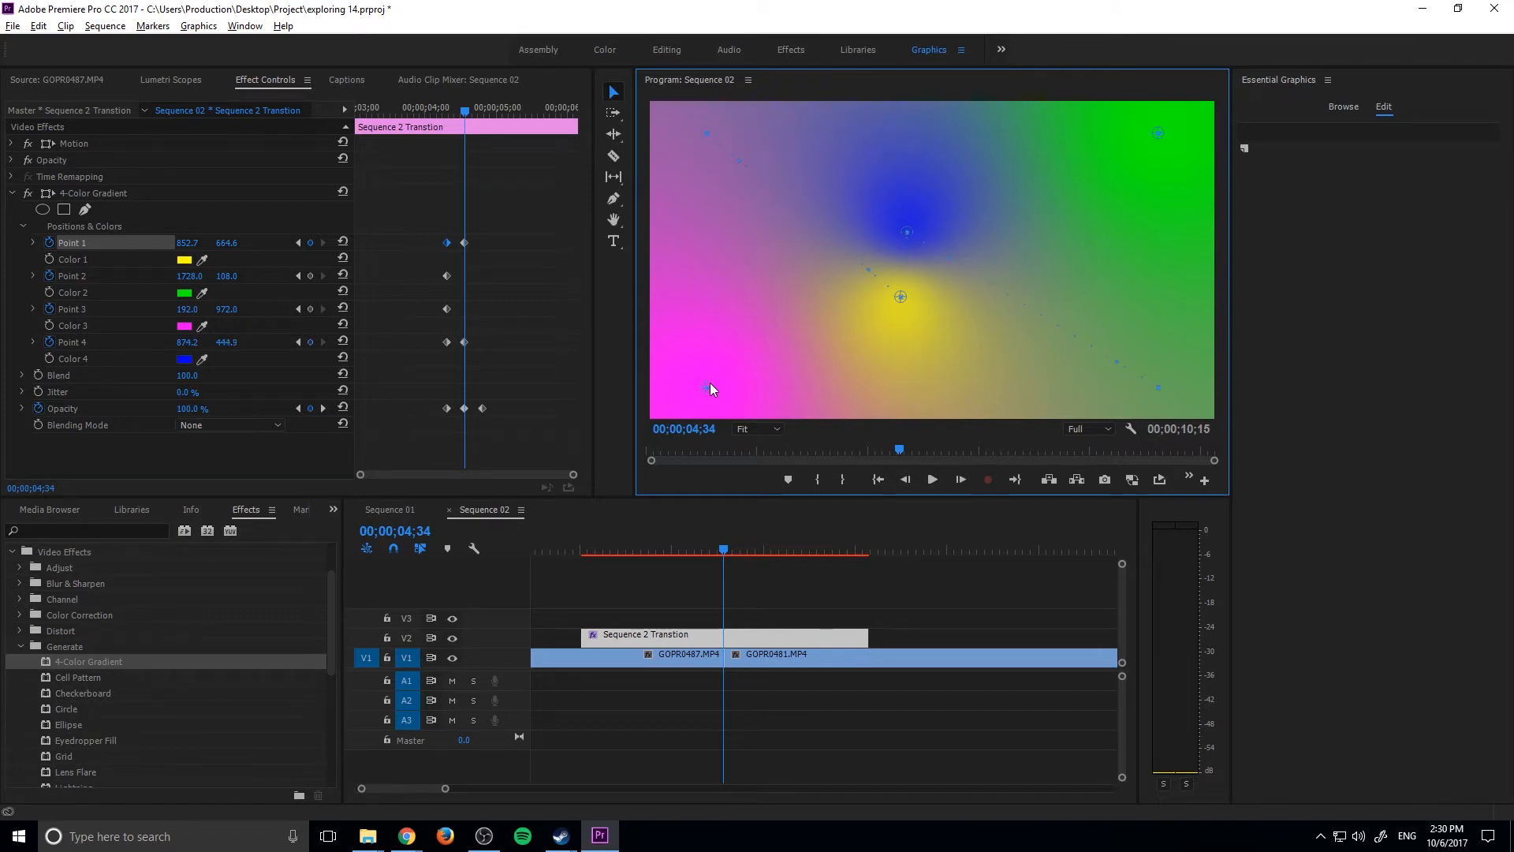
drag(710, 384, 940, 267)
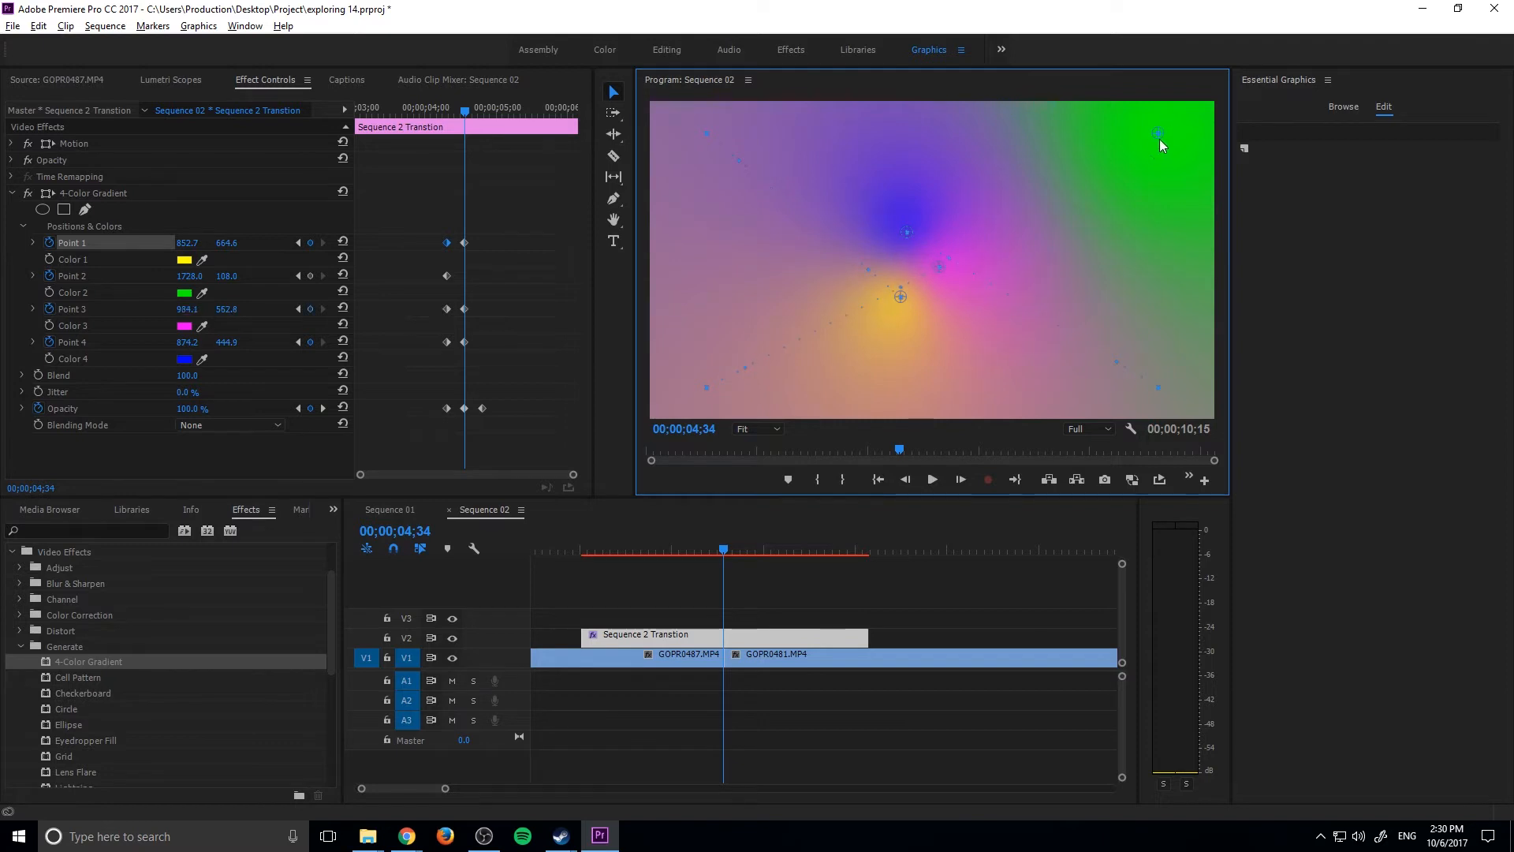
drag(1158, 133, 858, 254)
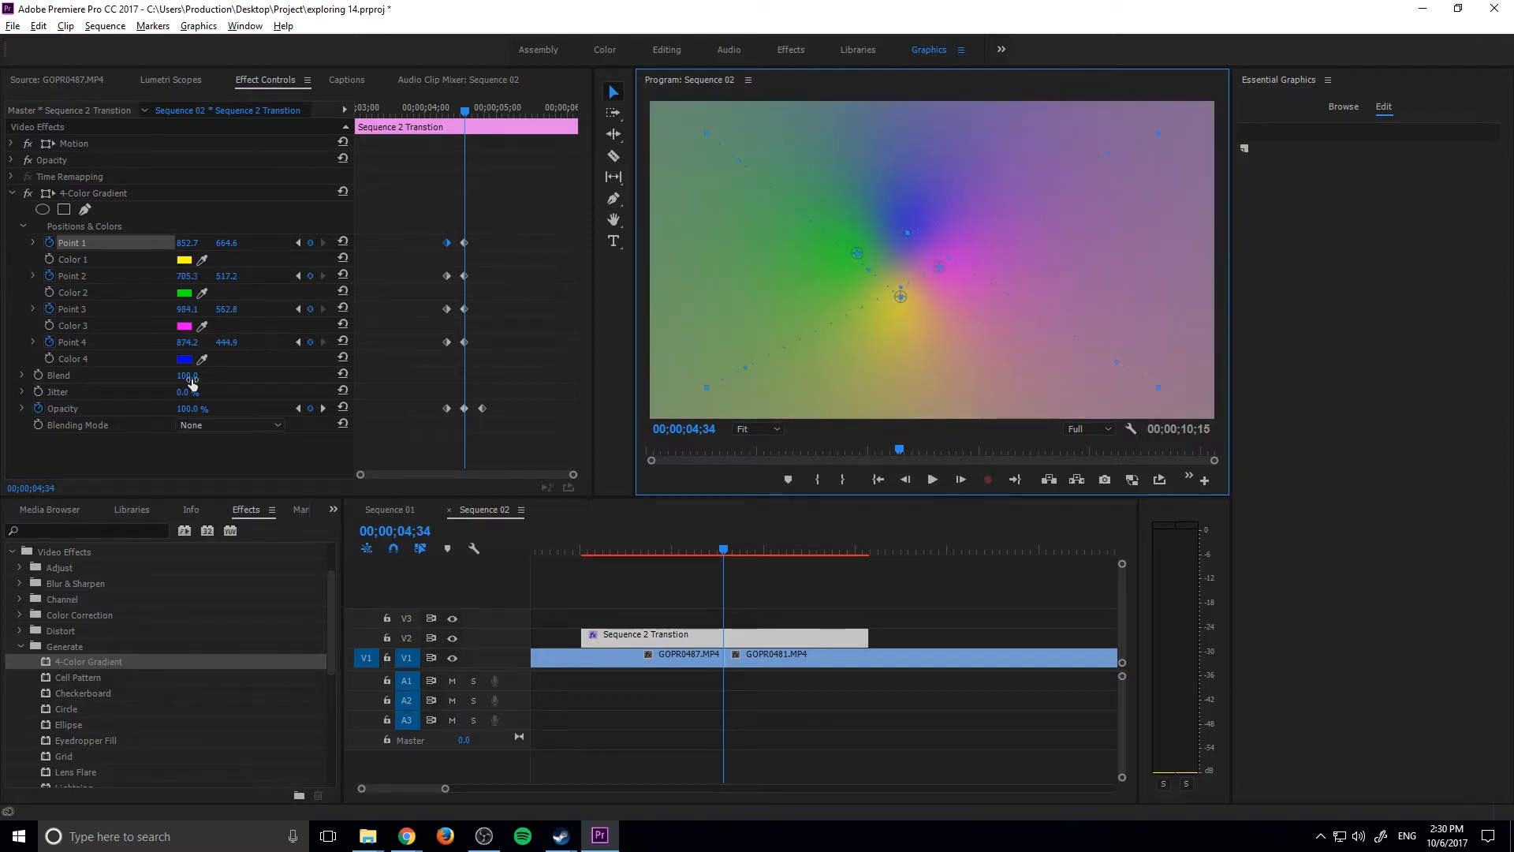
Set the gradient's Blend to 5.0 and nudge Point 2 to about (692, 568), Point 3 to (982, 571) and Point 4 to (866, 434)
mouse_move(192, 383)
mouse_down()
mouse_move(116, 383)
mouse_move(205, 376)
mouse_up()
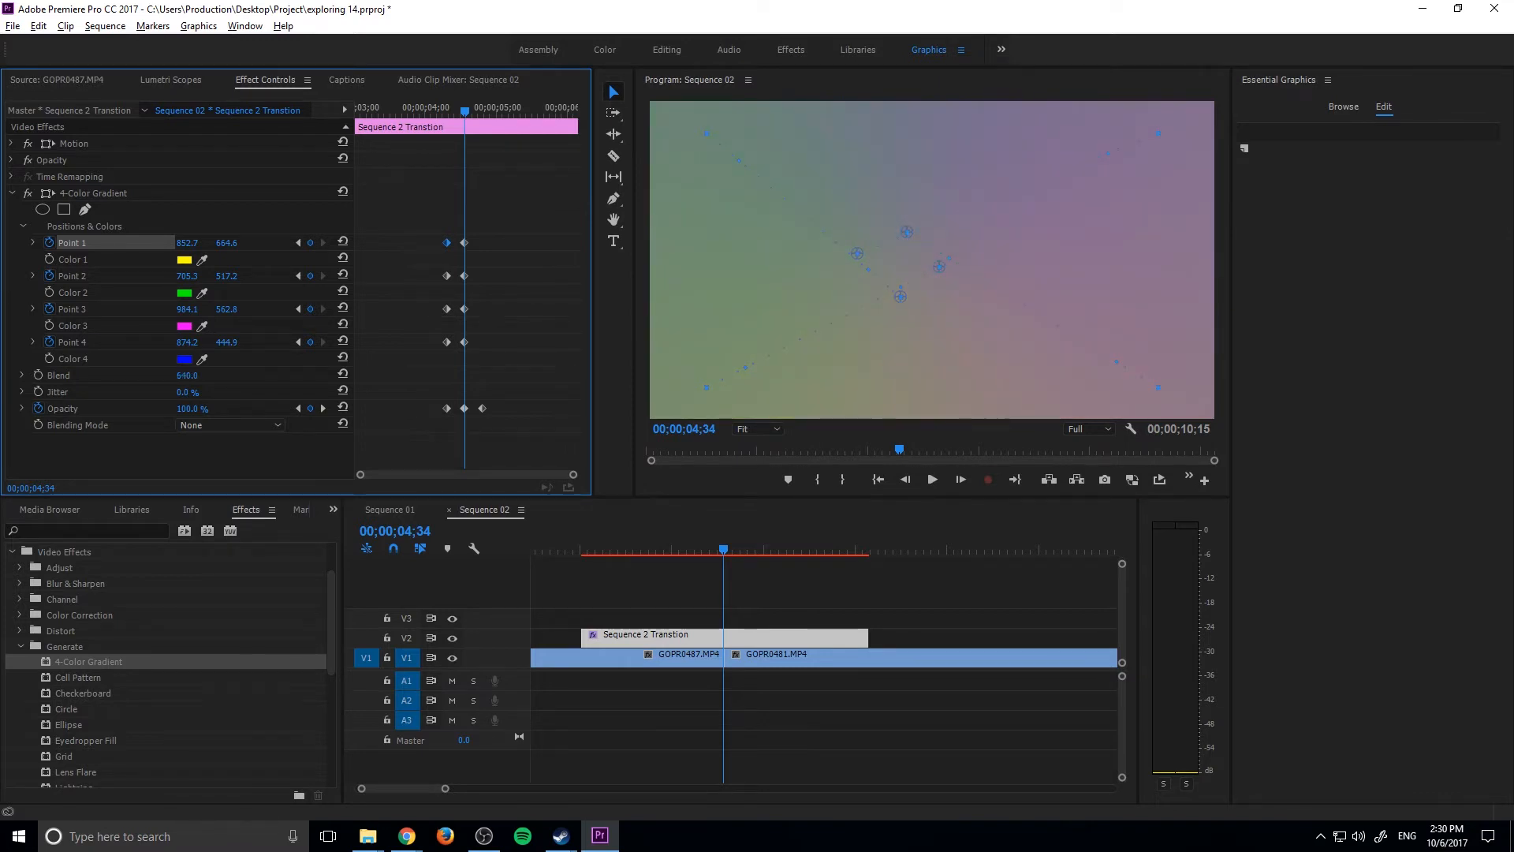
key(ctrl+z)
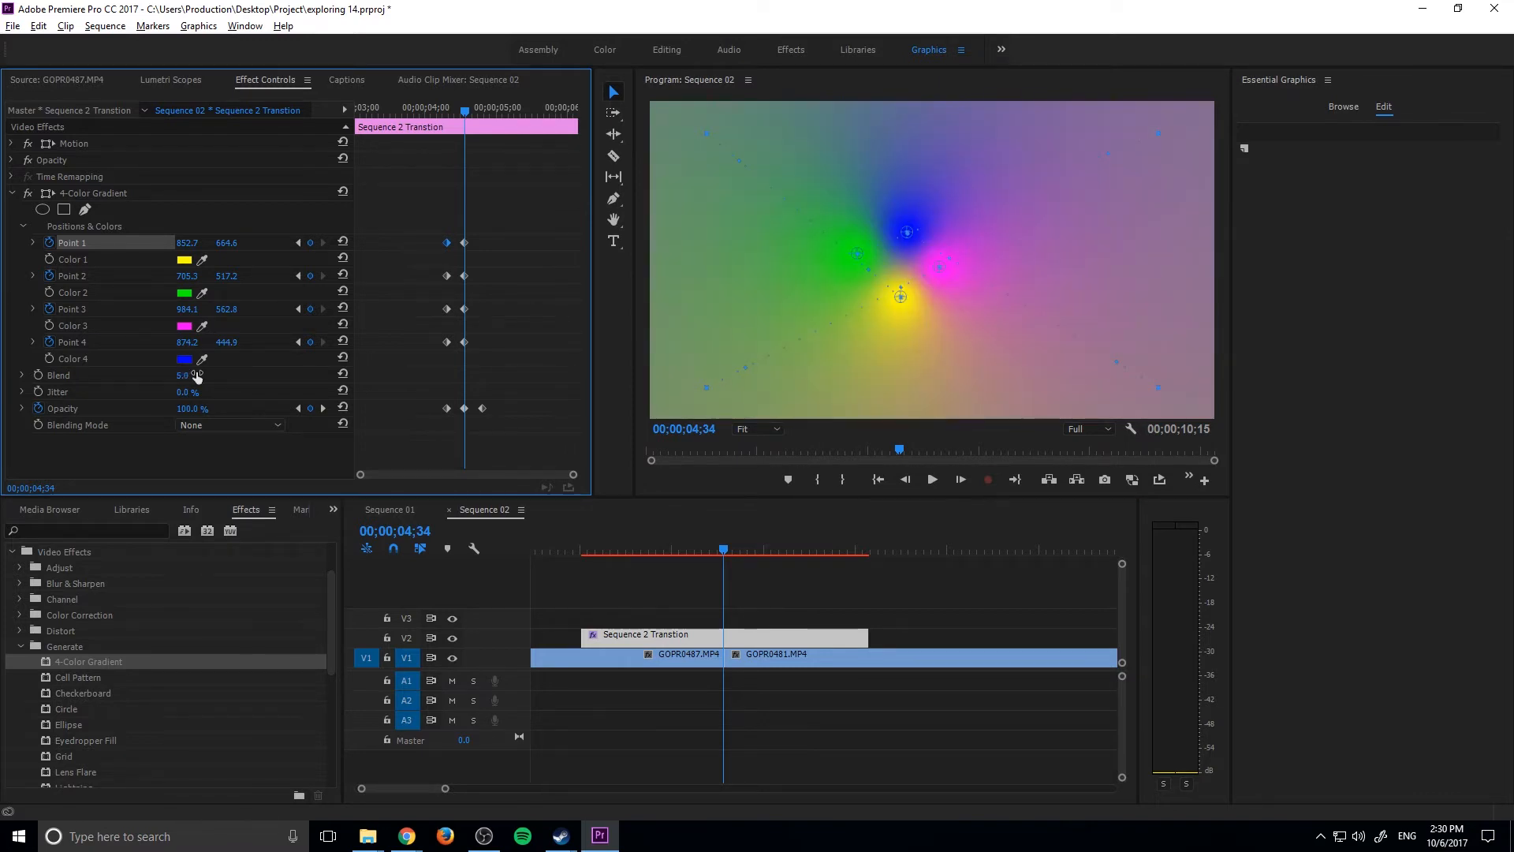
click(853, 254)
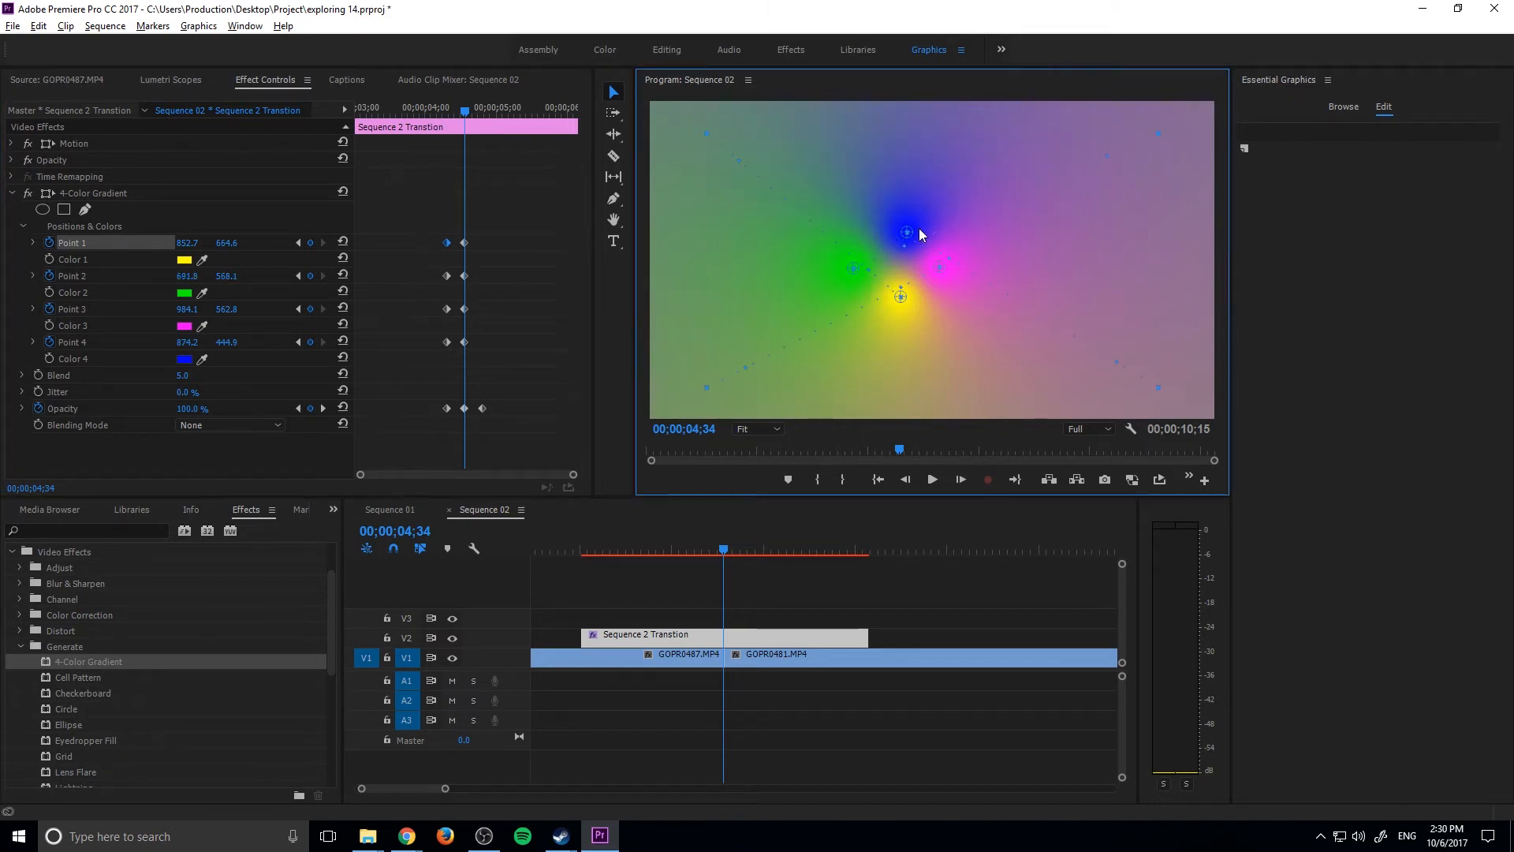
drag(919, 229, 905, 229)
drag(936, 269, 939, 269)
Play back the section around the cut to review the gradient colours converging on the centre
drag(724, 548, 650, 544)
key(space)
click(765, 580)
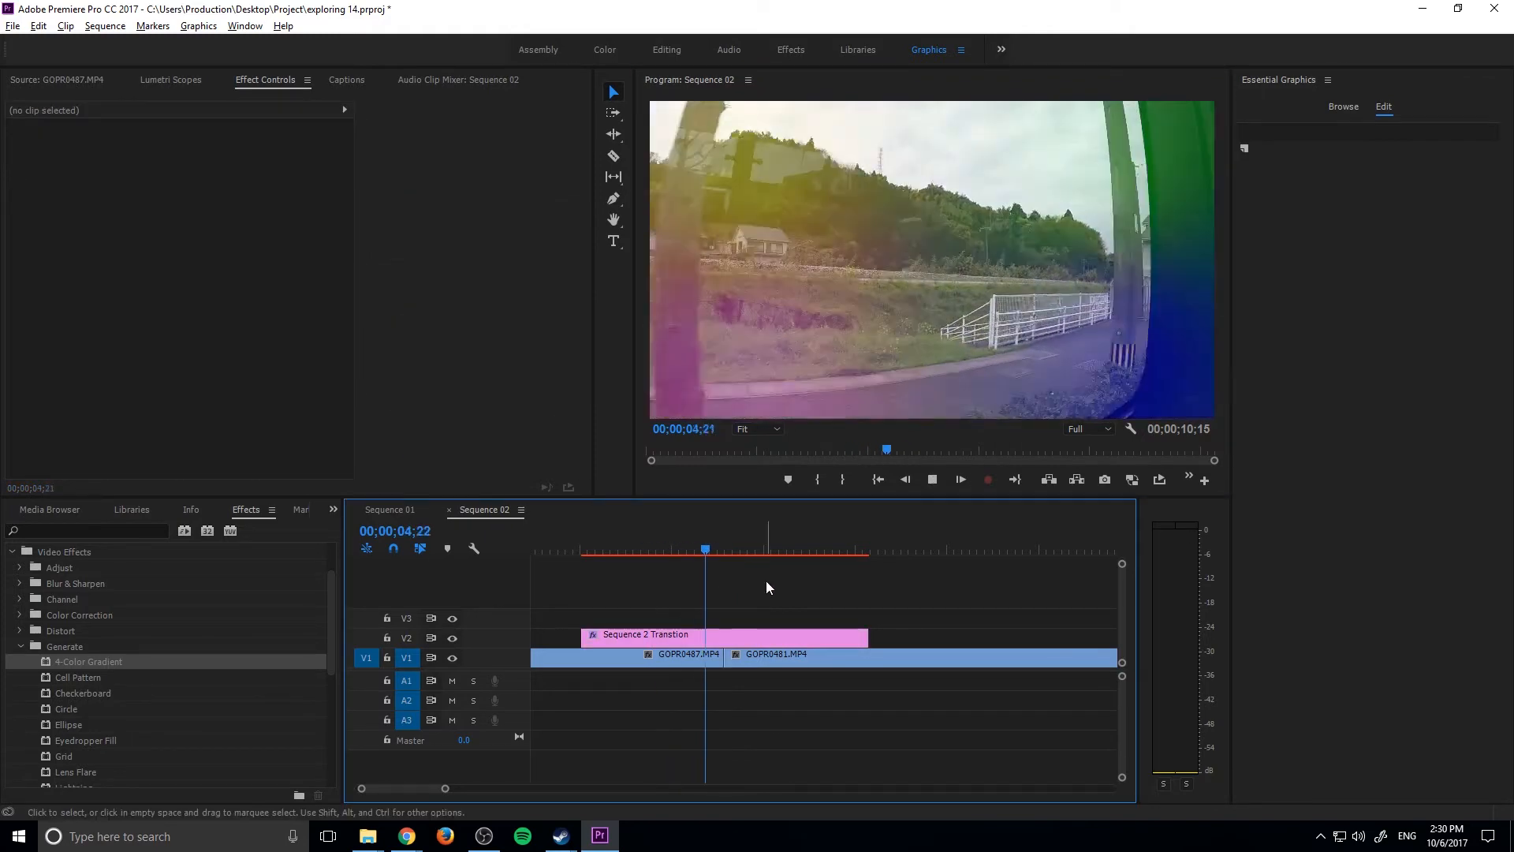
drag(722, 551, 639, 551)
key(space)
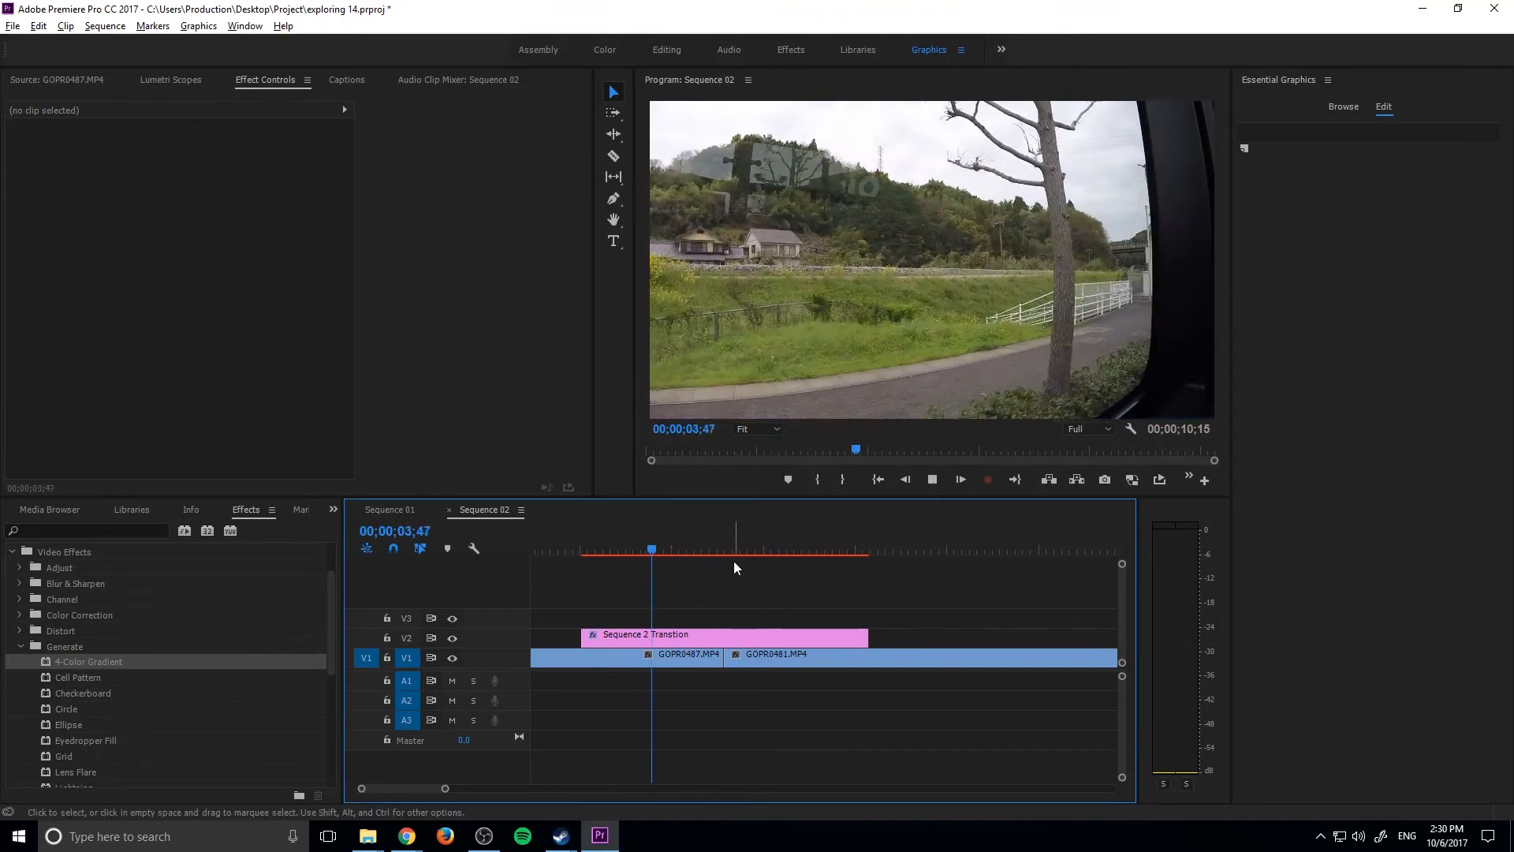
click(673, 535)
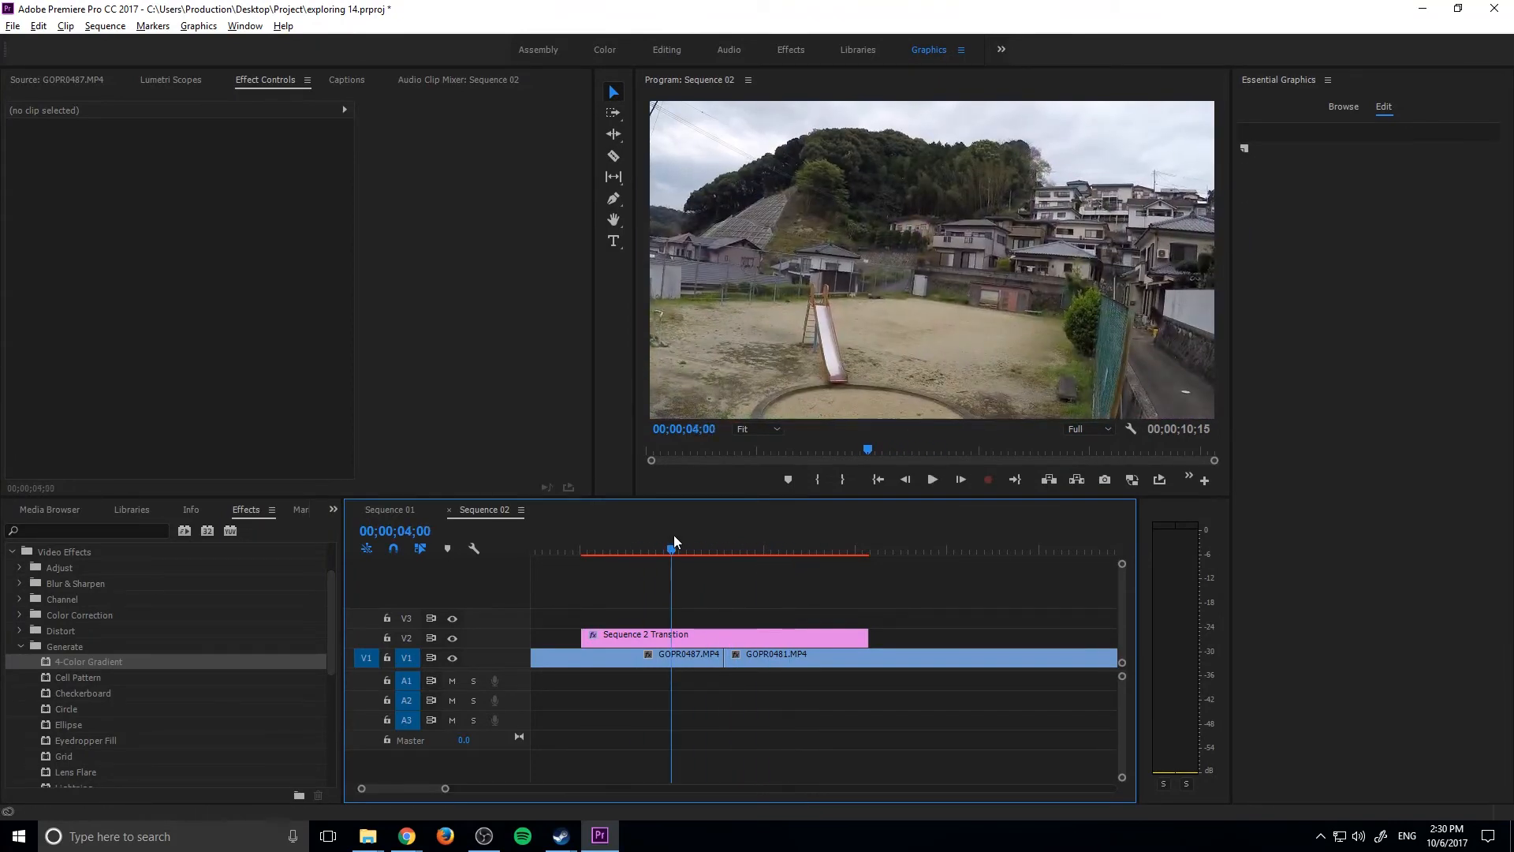
mouse_move(667, 536)
mouse_down()
mouse_move(865, 535)
mouse_move(645, 541)
mouse_move(759, 542)
mouse_move(666, 560)
mouse_move(681, 561)
mouse_up()
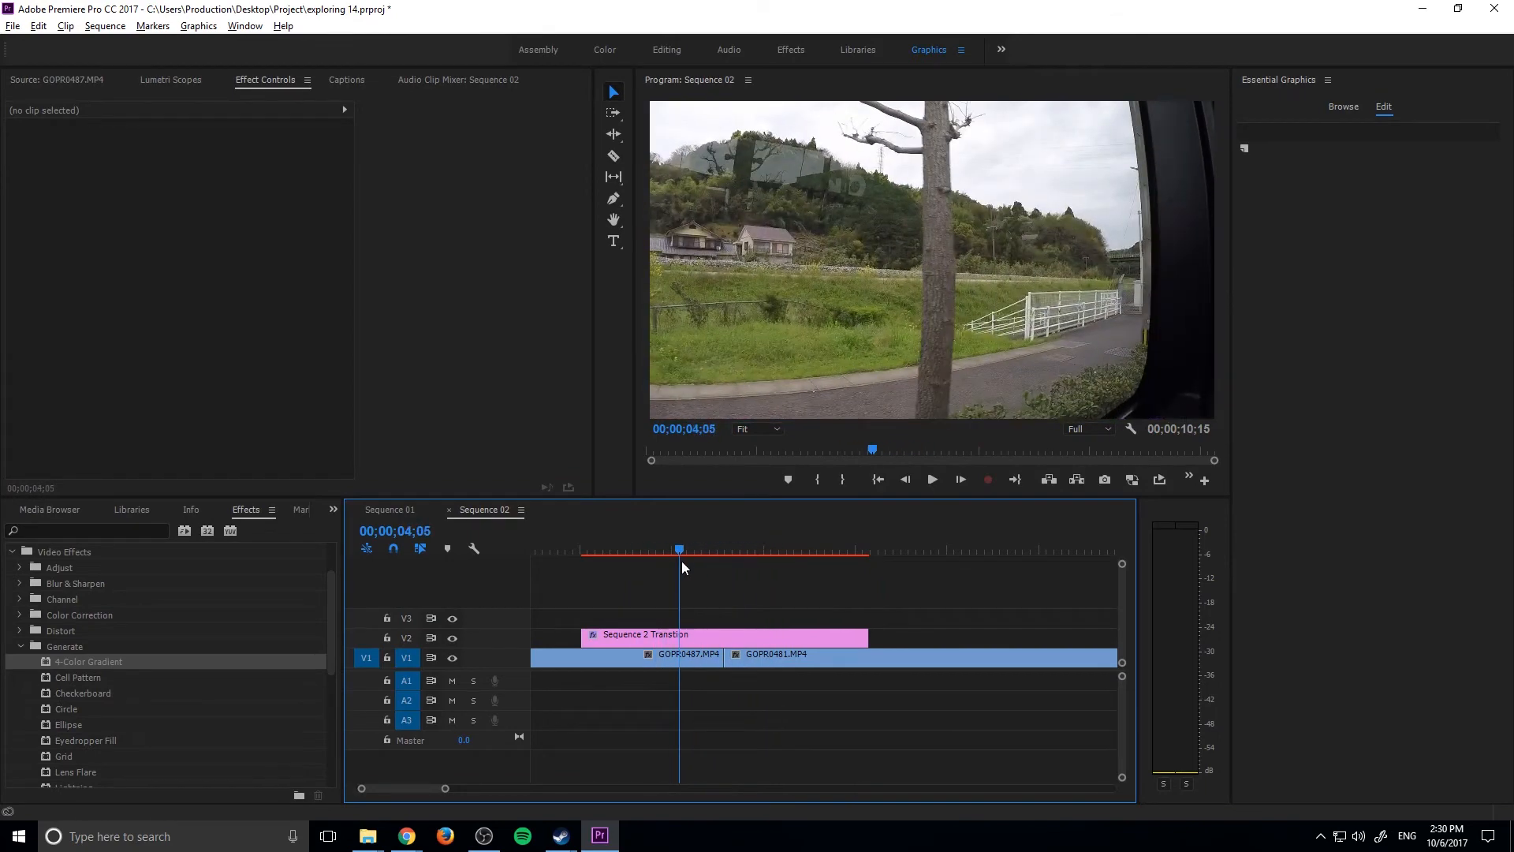
At the last opacity keyframe, 00;00;04;49, move Point 3 to the frame's upper-left corner, Point 1 upper-right, Point 4 lower-left and Point 2 lower-right
click(716, 630)
click(323, 408)
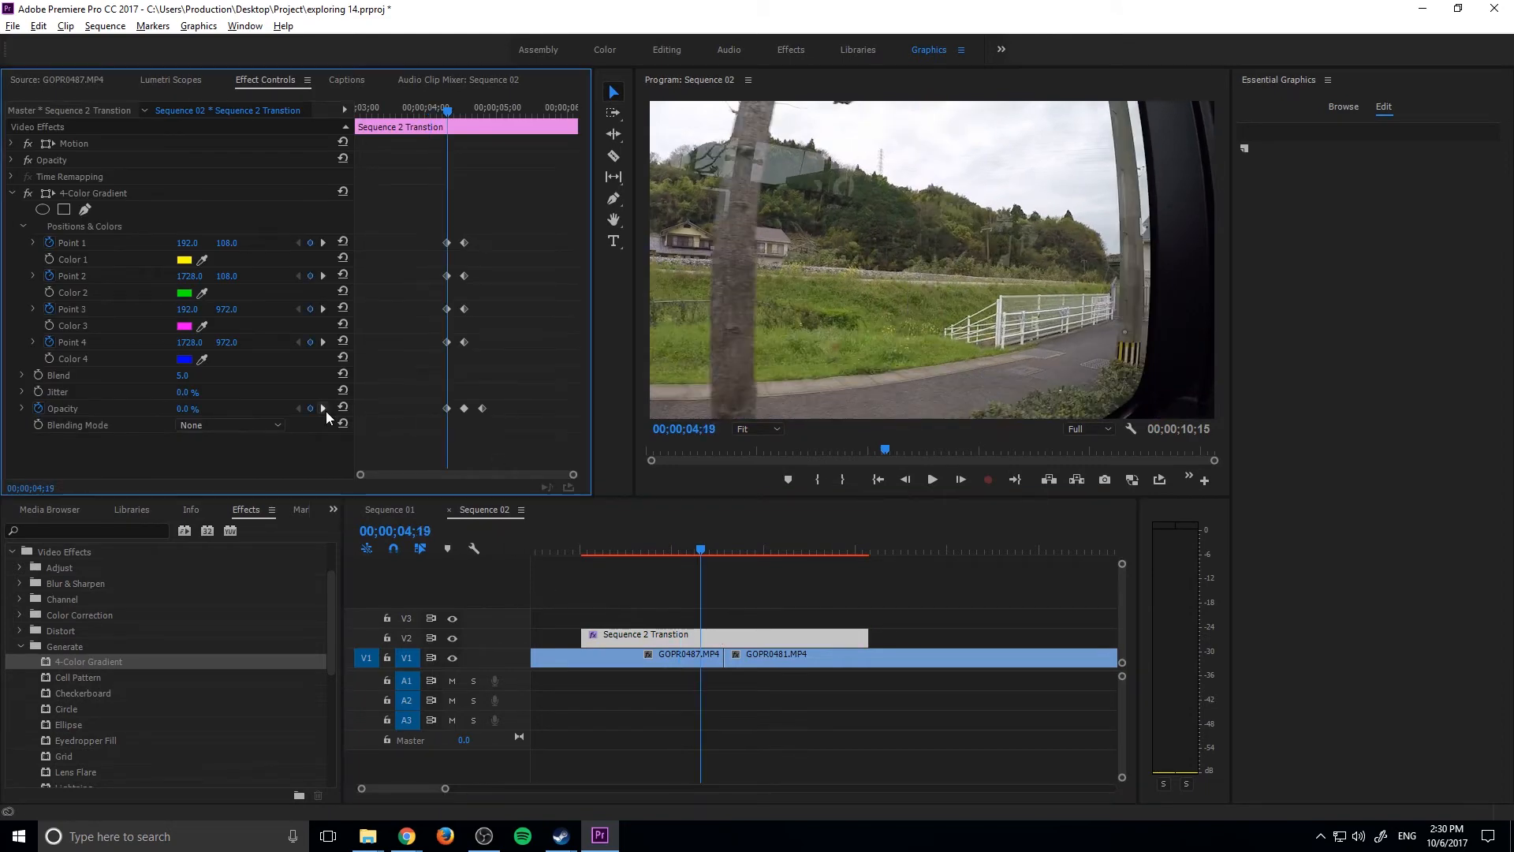
click(323, 409)
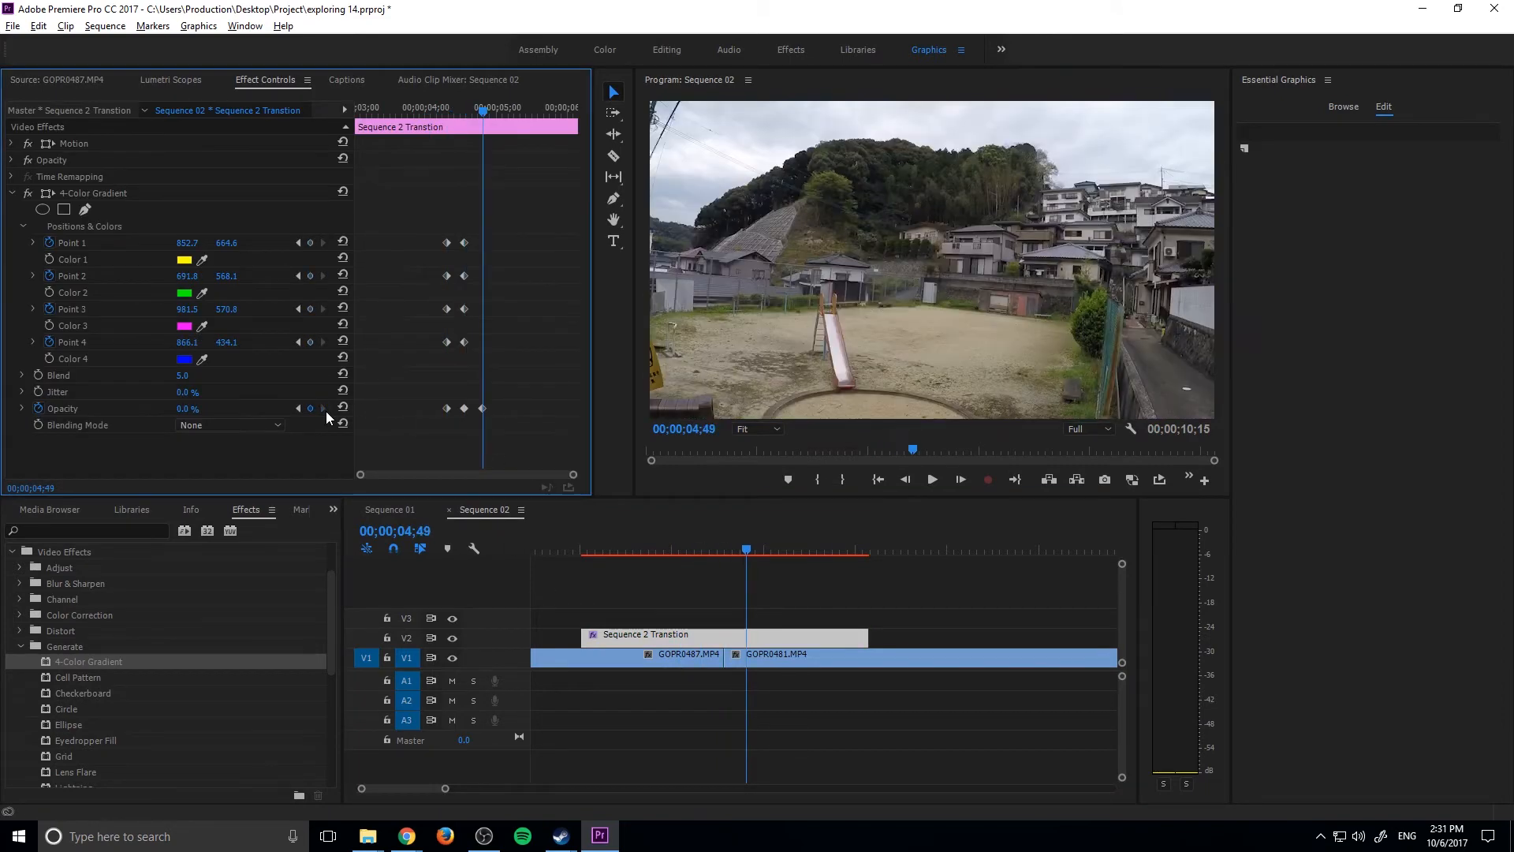
click(124, 241)
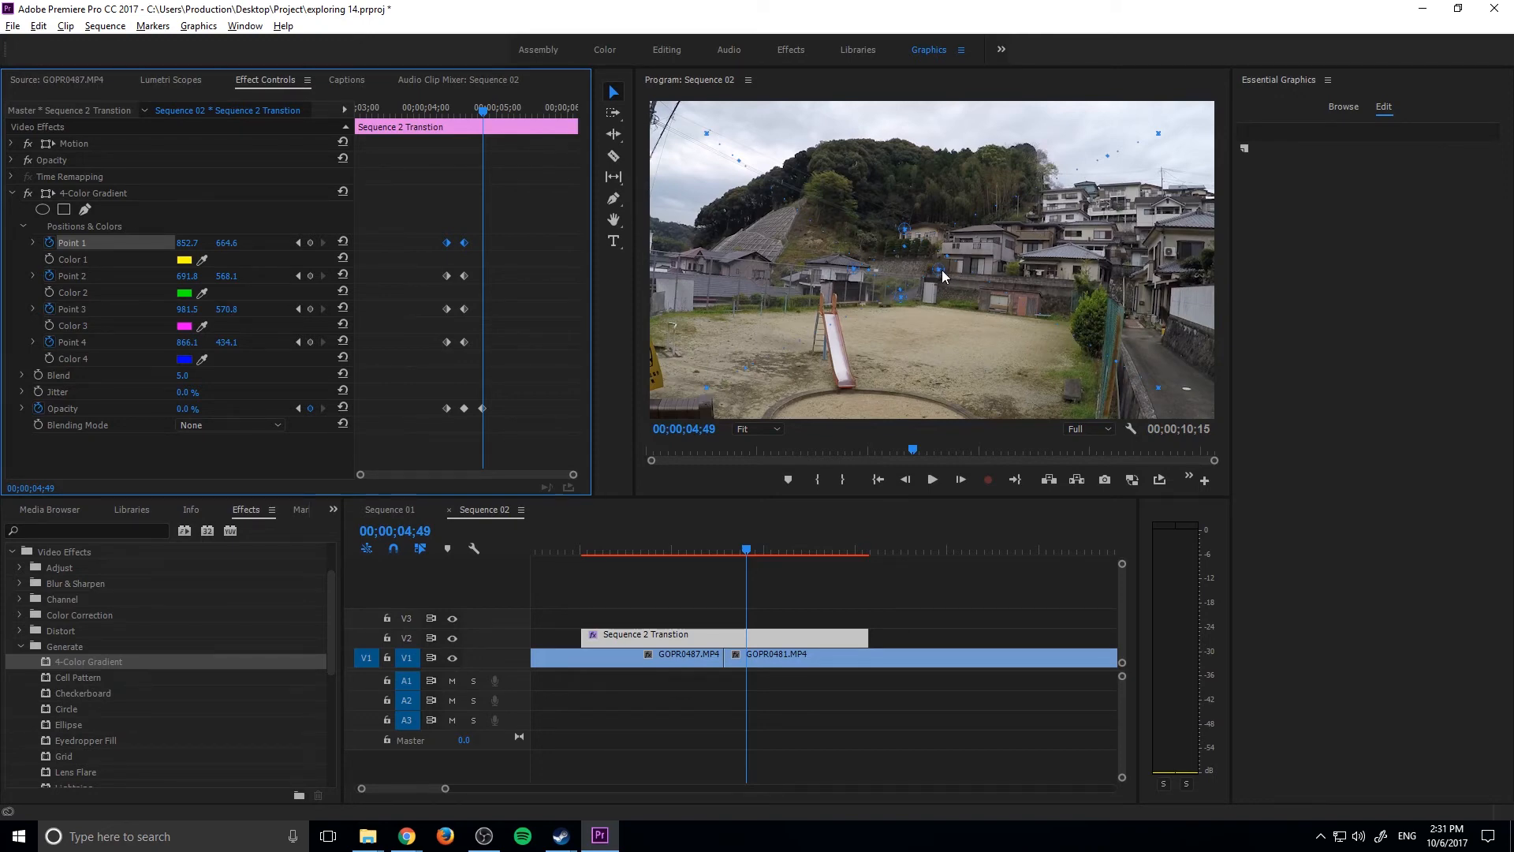
click(941, 270)
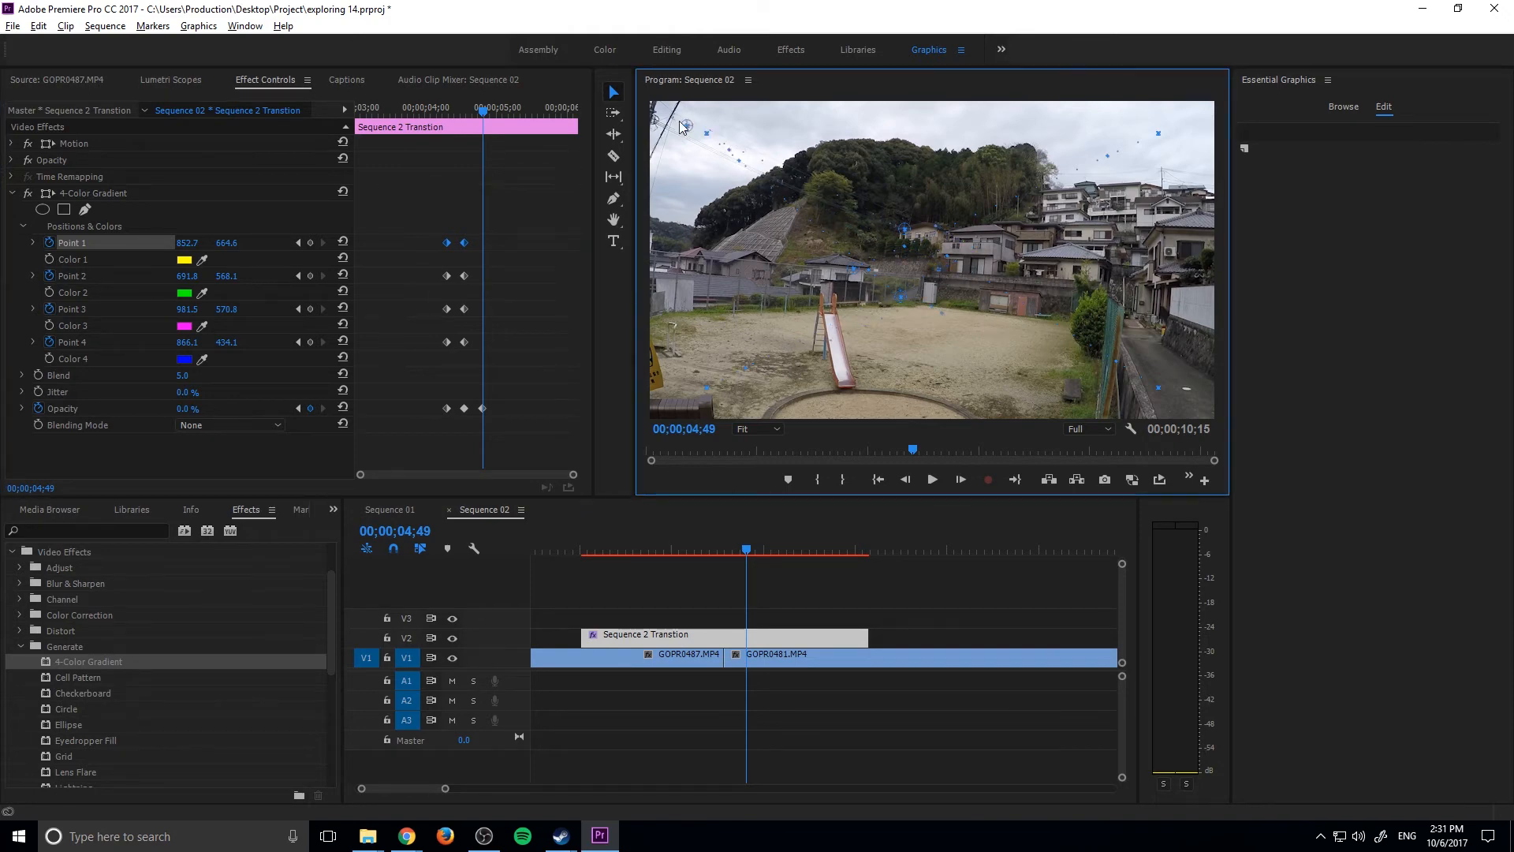
drag(679, 126, 688, 119)
drag(907, 293, 1177, 128)
drag(716, 381, 682, 397)
click(1162, 402)
Play the transition from just before the first gradient keyframe through the cut
drag(760, 544, 704, 549)
click(751, 593)
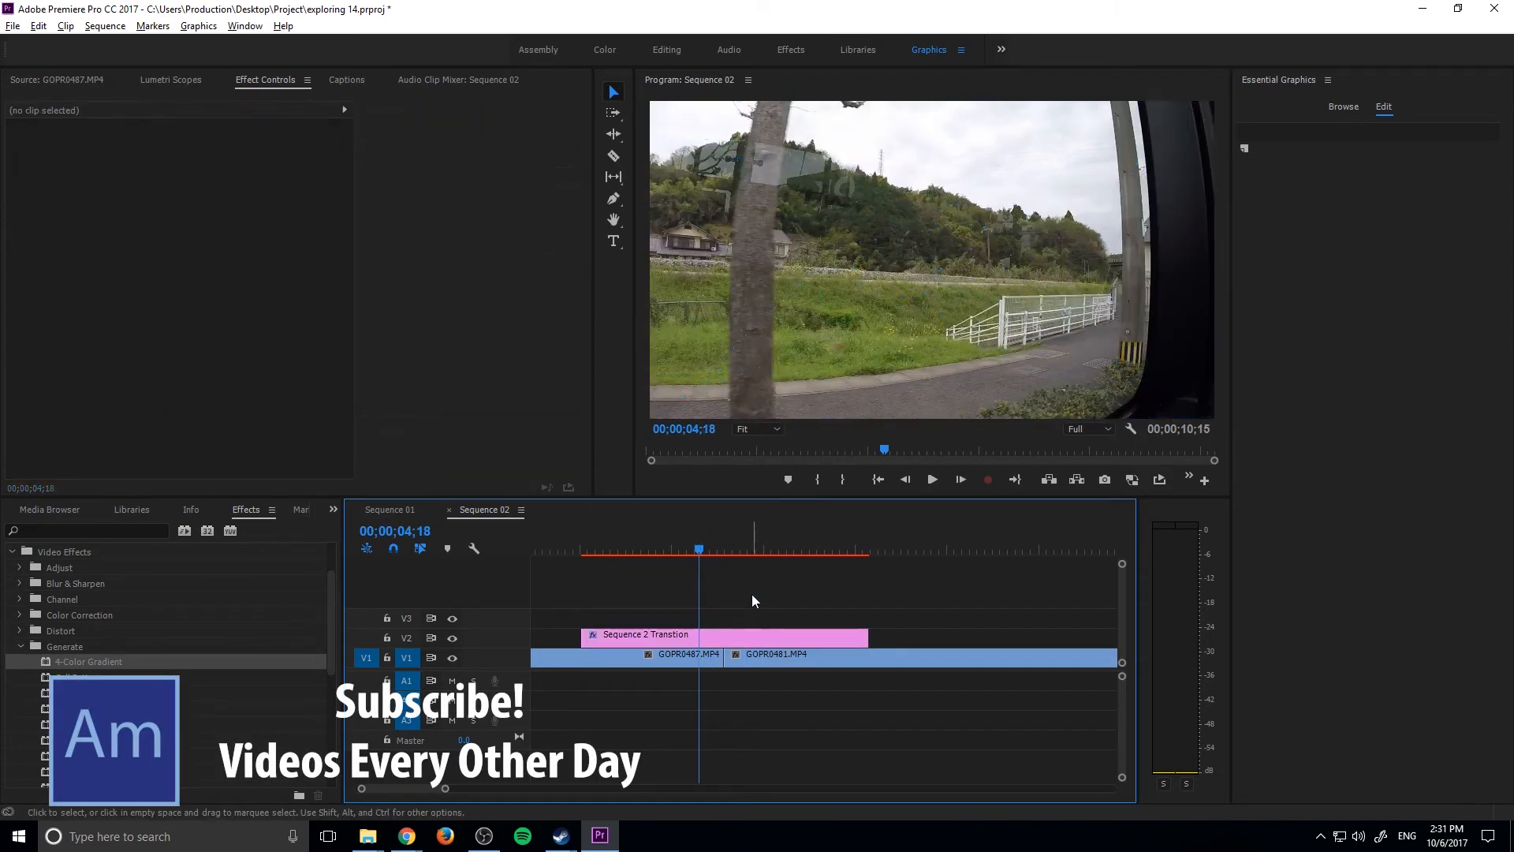
key(space)
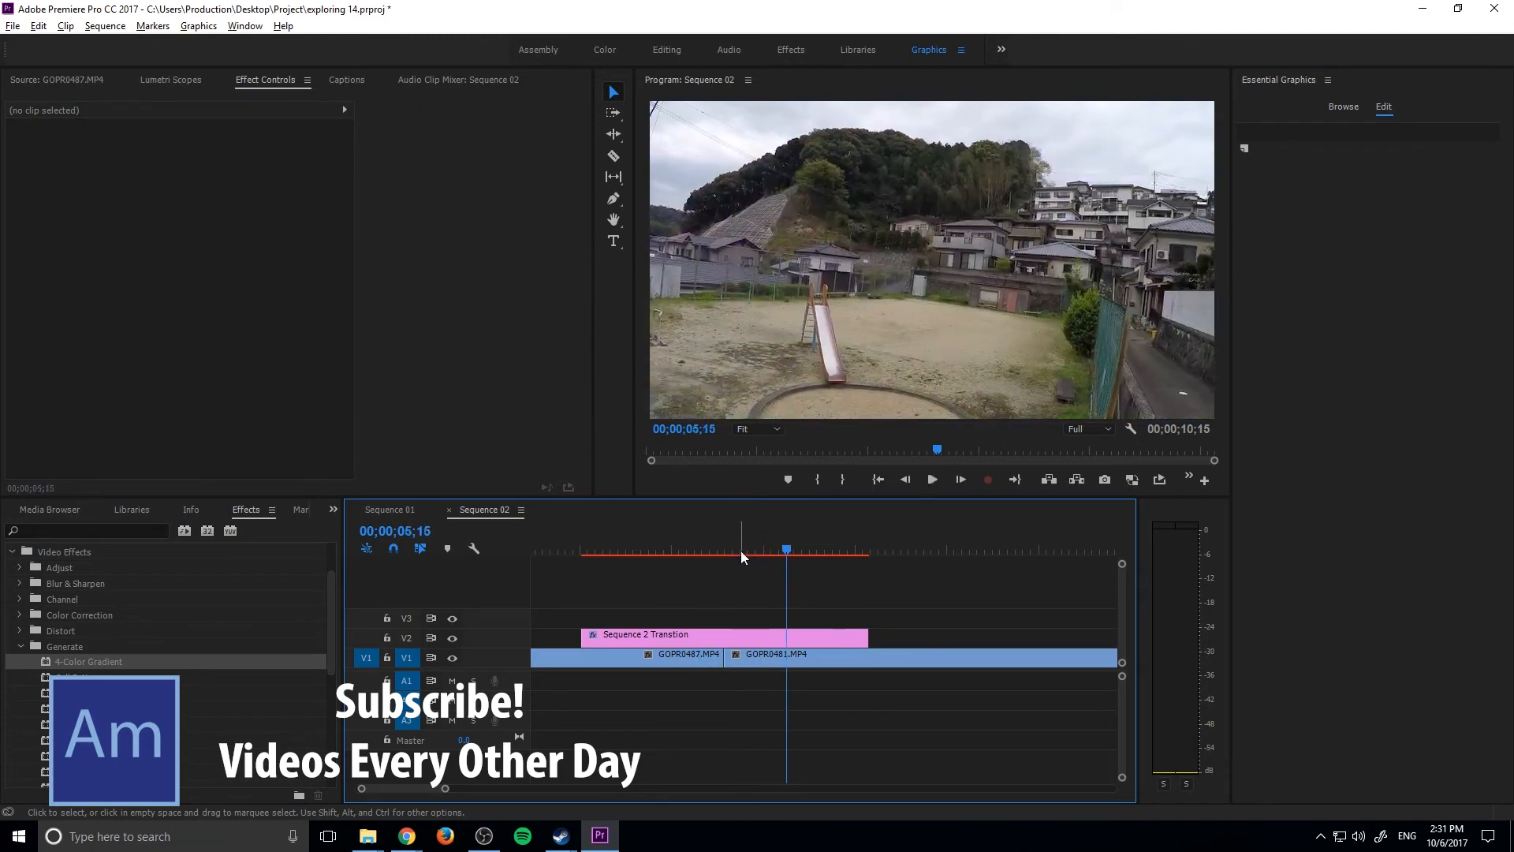
Step forward frame by frame from 00;00;04;27 to 00;00;04;45 to examine how the colours swirl across the cut
mouse_move(741, 550)
mouse_down()
mouse_move(690, 550)
mouse_move(732, 544)
mouse_move(715, 551)
mouse_up()
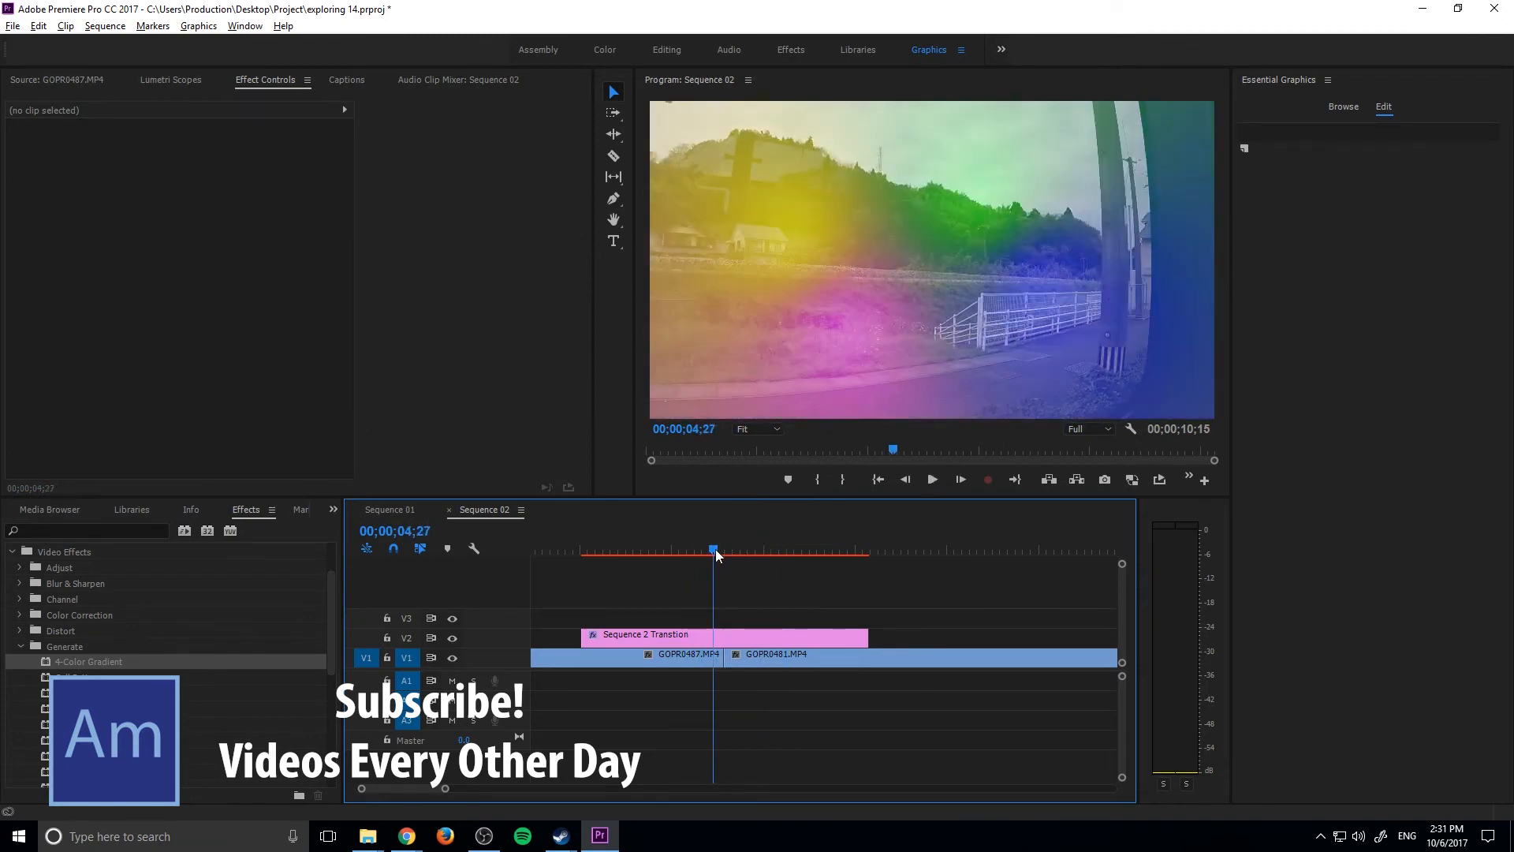
click(960, 480)
click(960, 480)
click(961, 479)
click(961, 479)
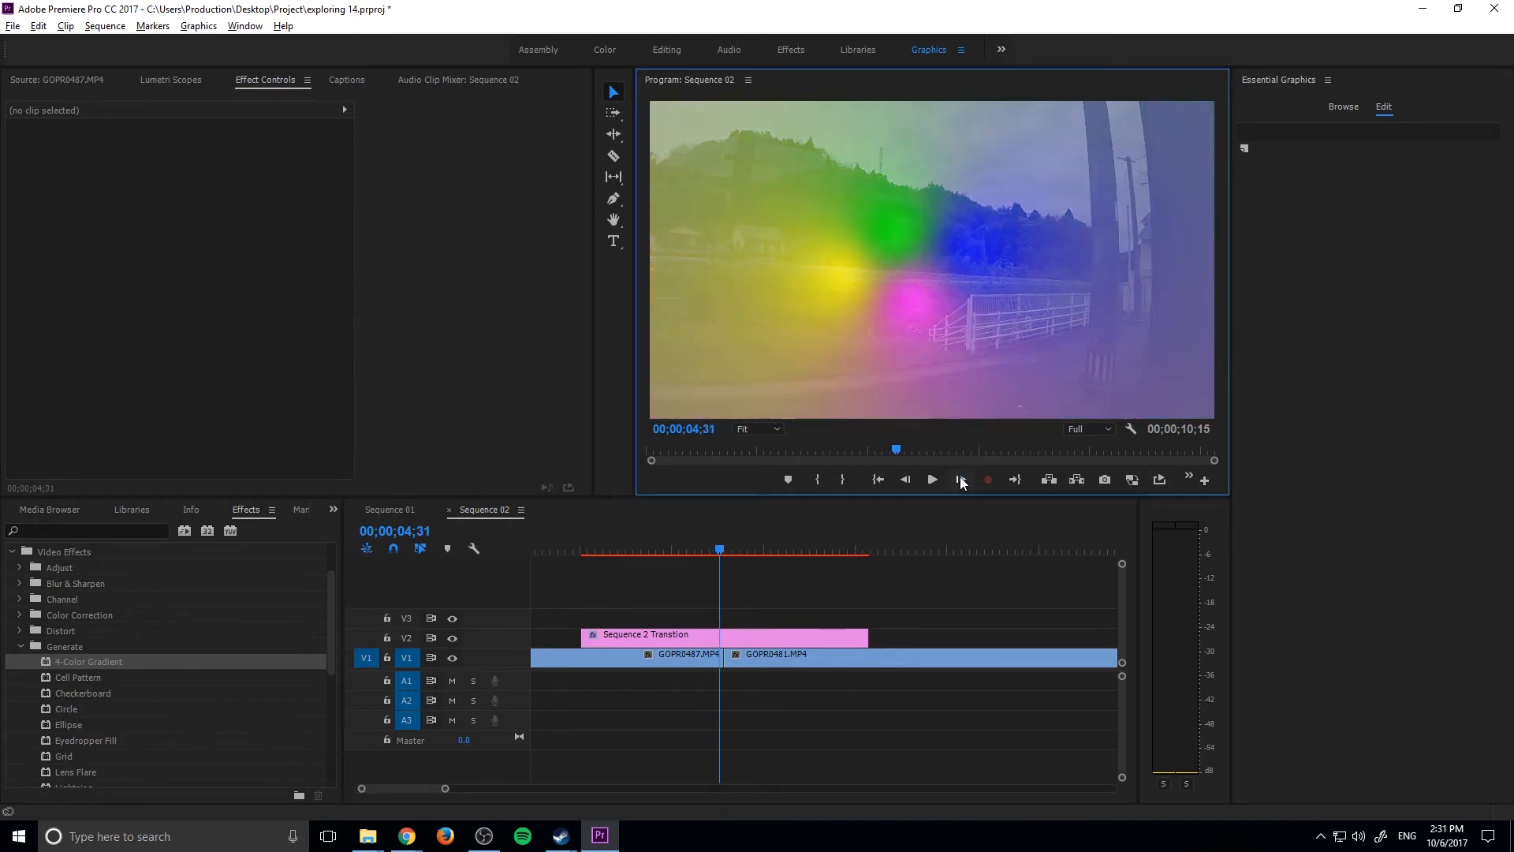
click(960, 479)
click(960, 479)
click(961, 480)
click(961, 479)
click(960, 479)
click(960, 479)
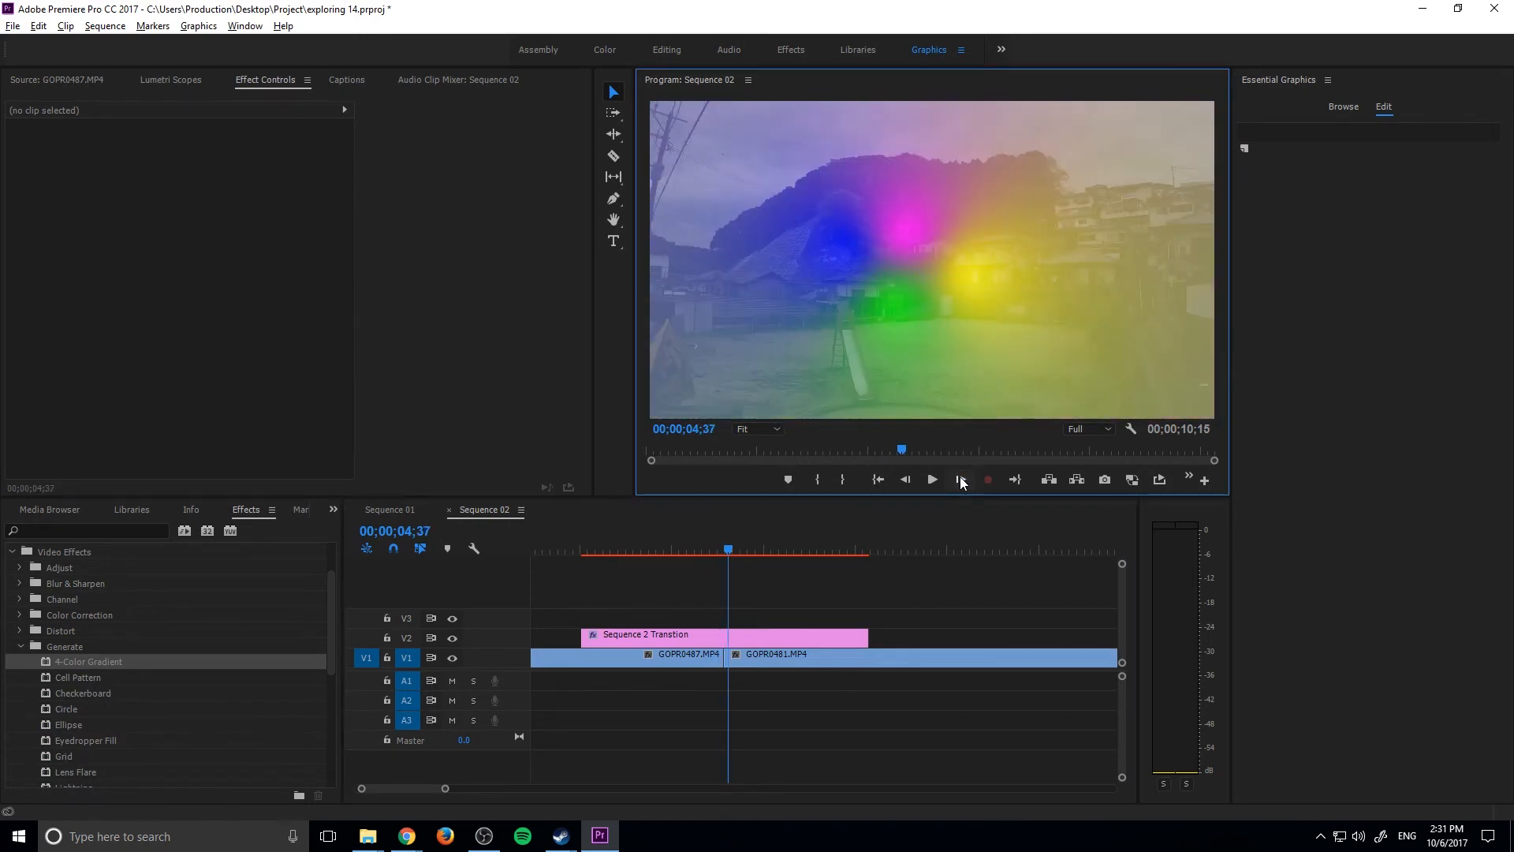
click(960, 480)
click(961, 480)
click(961, 479)
click(961, 480)
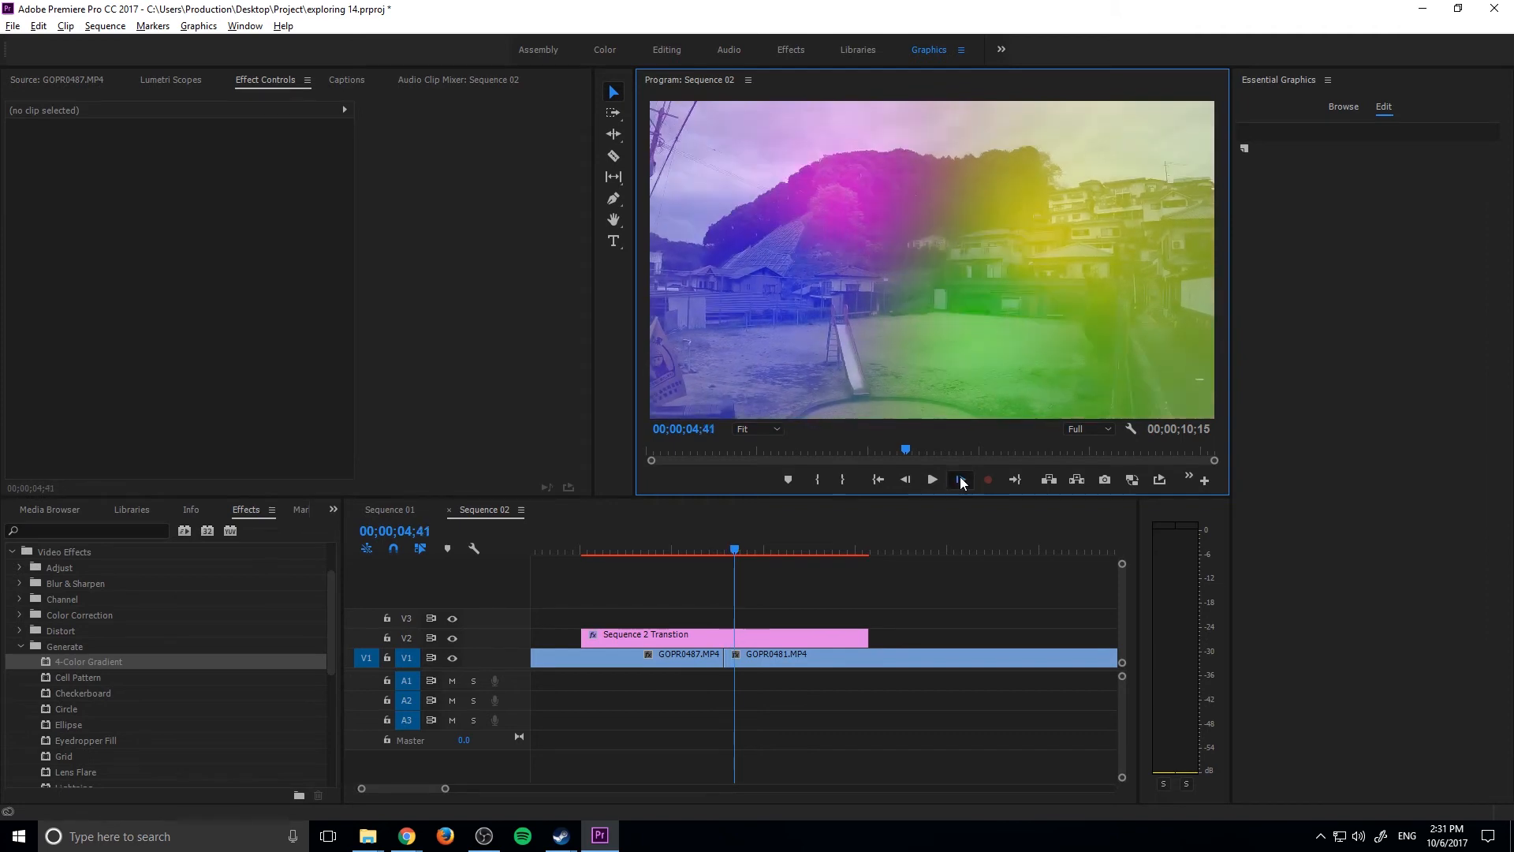
click(960, 480)
click(961, 480)
click(961, 479)
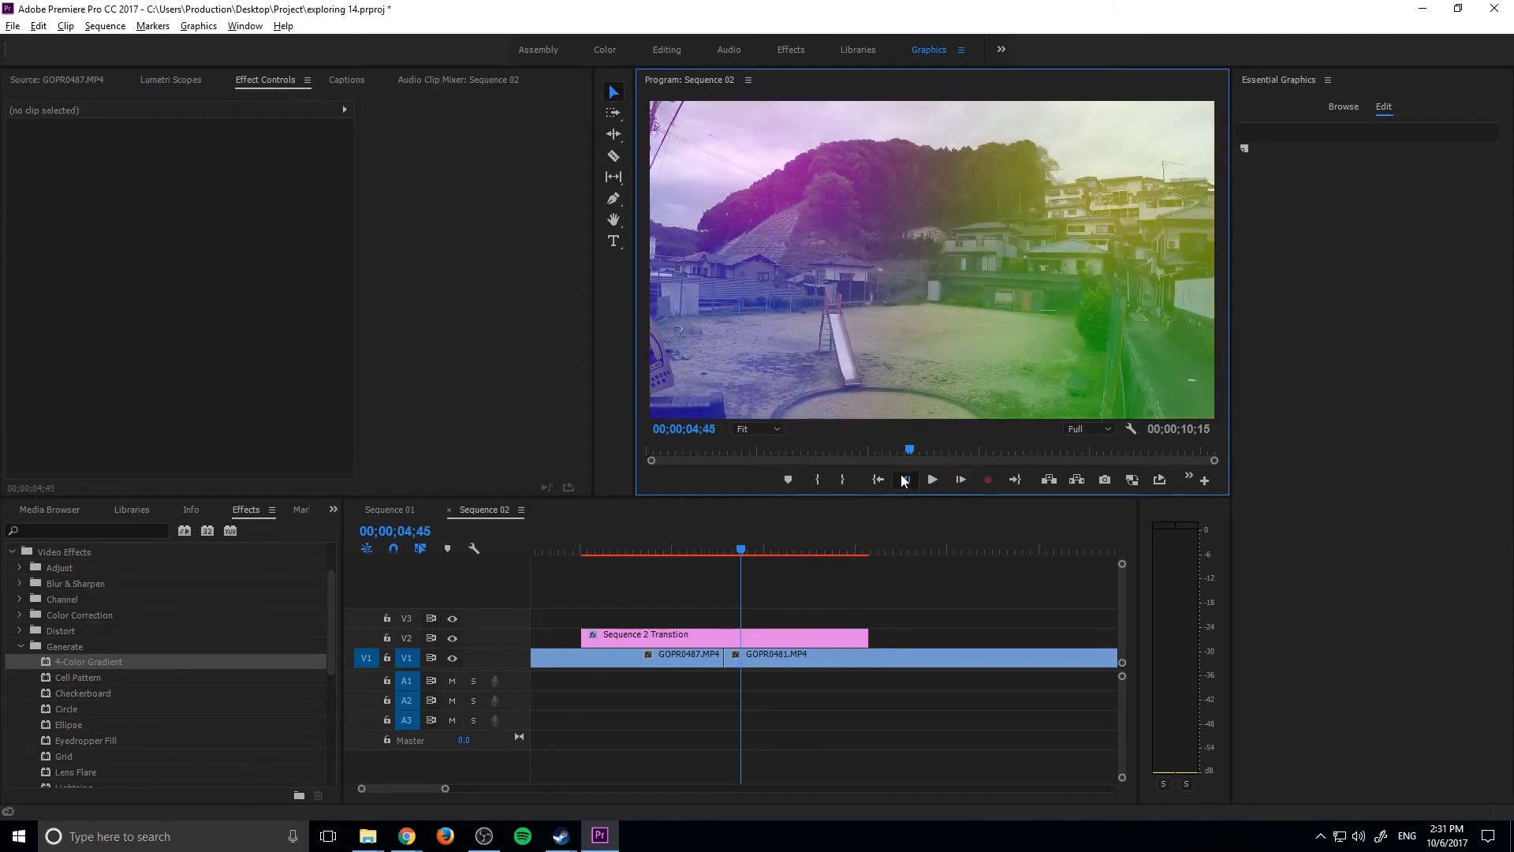
Step backward frame by frame to 00;00;04;25 to examine the colour movement in reverse
click(904, 479)
click(905, 479)
click(905, 479)
click(904, 480)
click(905, 479)
double_click(904, 479)
click(904, 479)
double_click(904, 479)
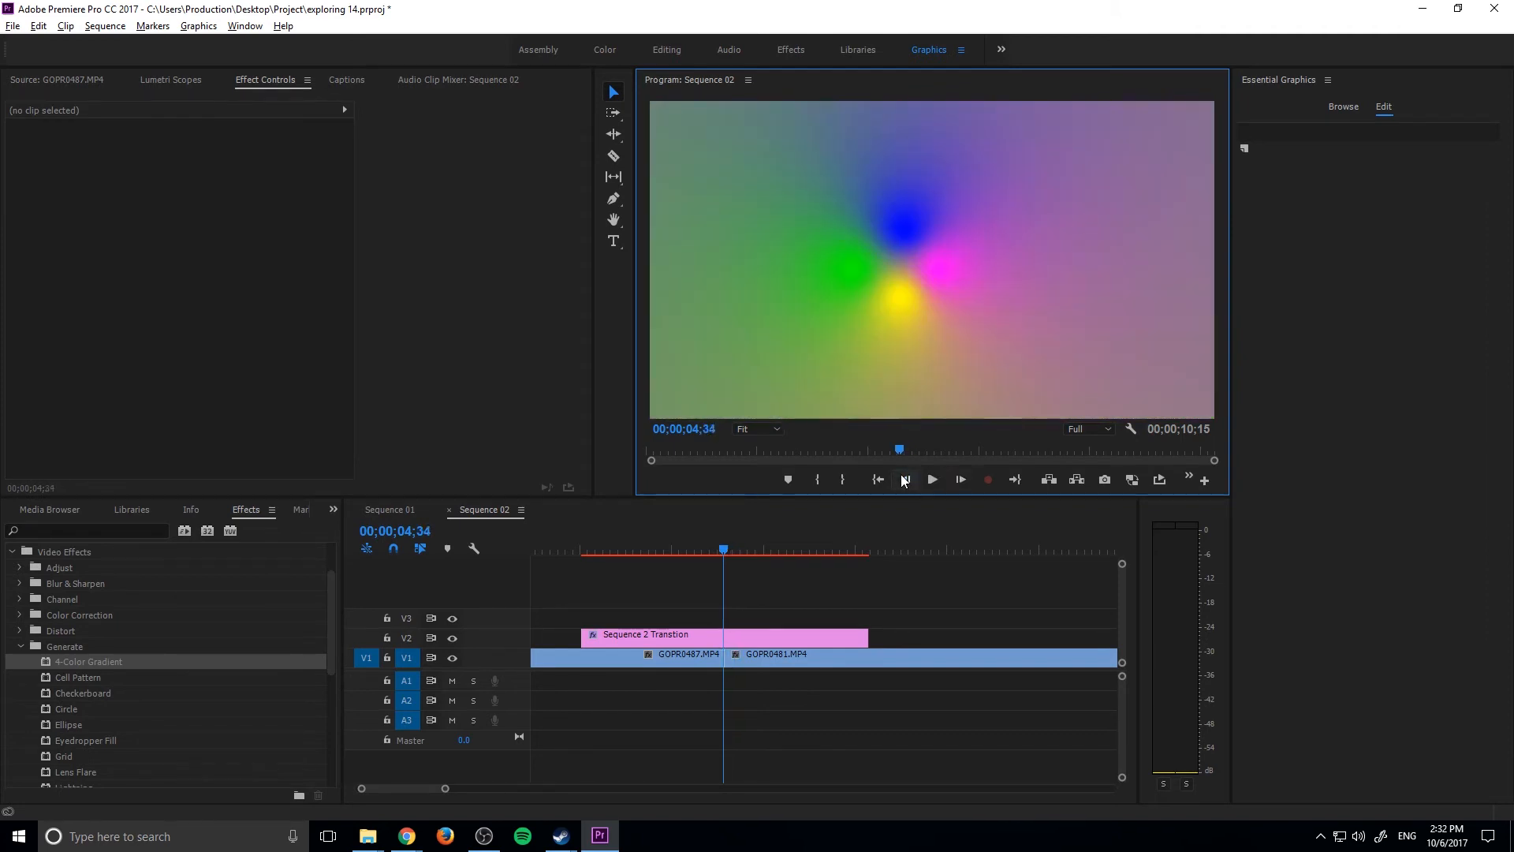
double_click(904, 480)
click(905, 479)
double_click(904, 480)
click(905, 480)
click(905, 479)
click(905, 479)
click(904, 479)
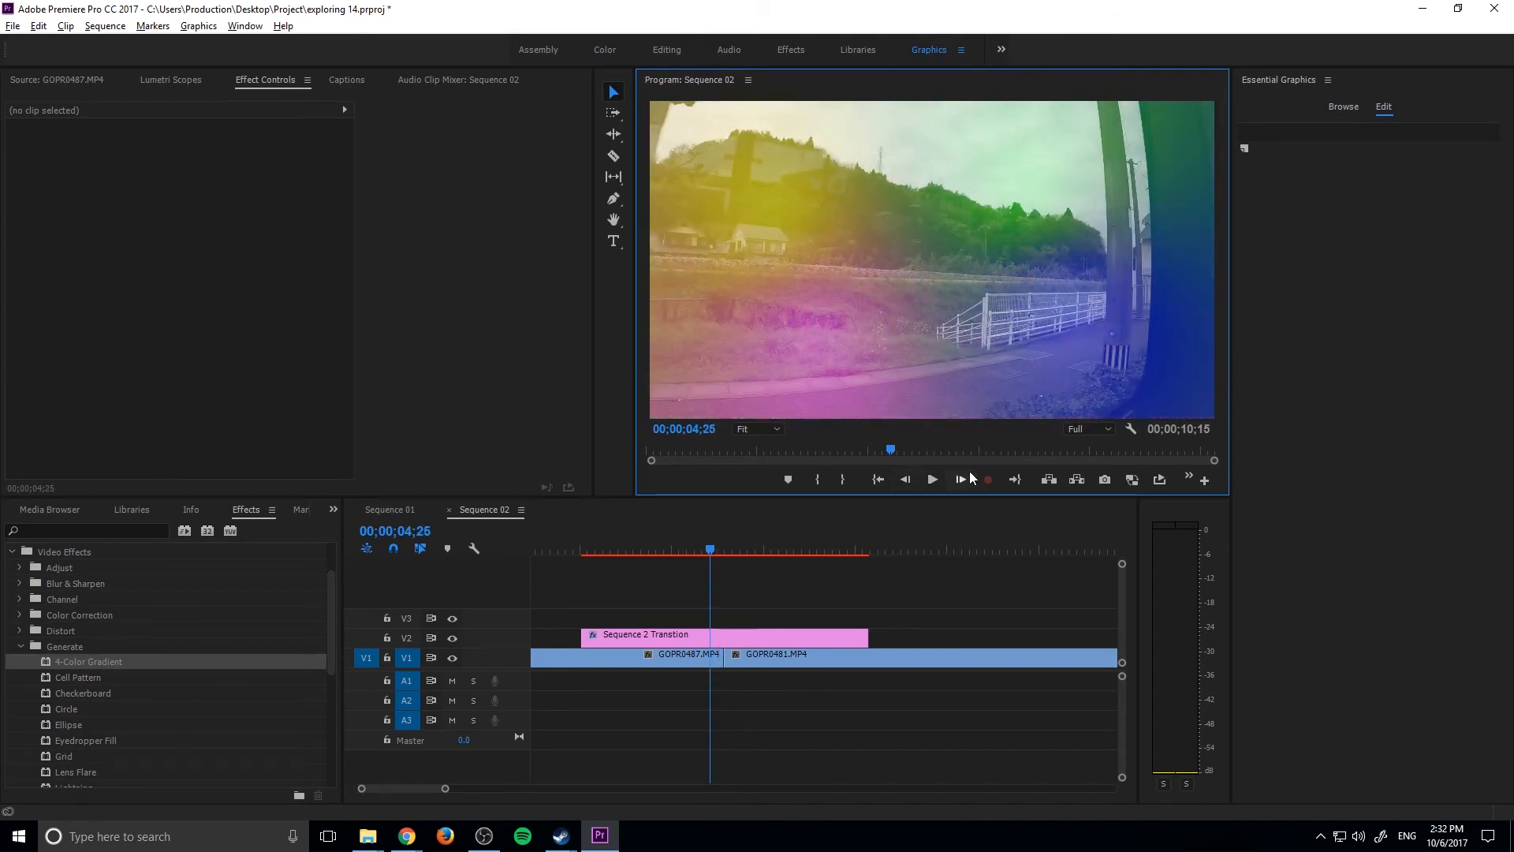
Step forward from 00;00;04;25 to 00;00;04;45 again to examine the gradient's convergence and spread
double_click(967, 479)
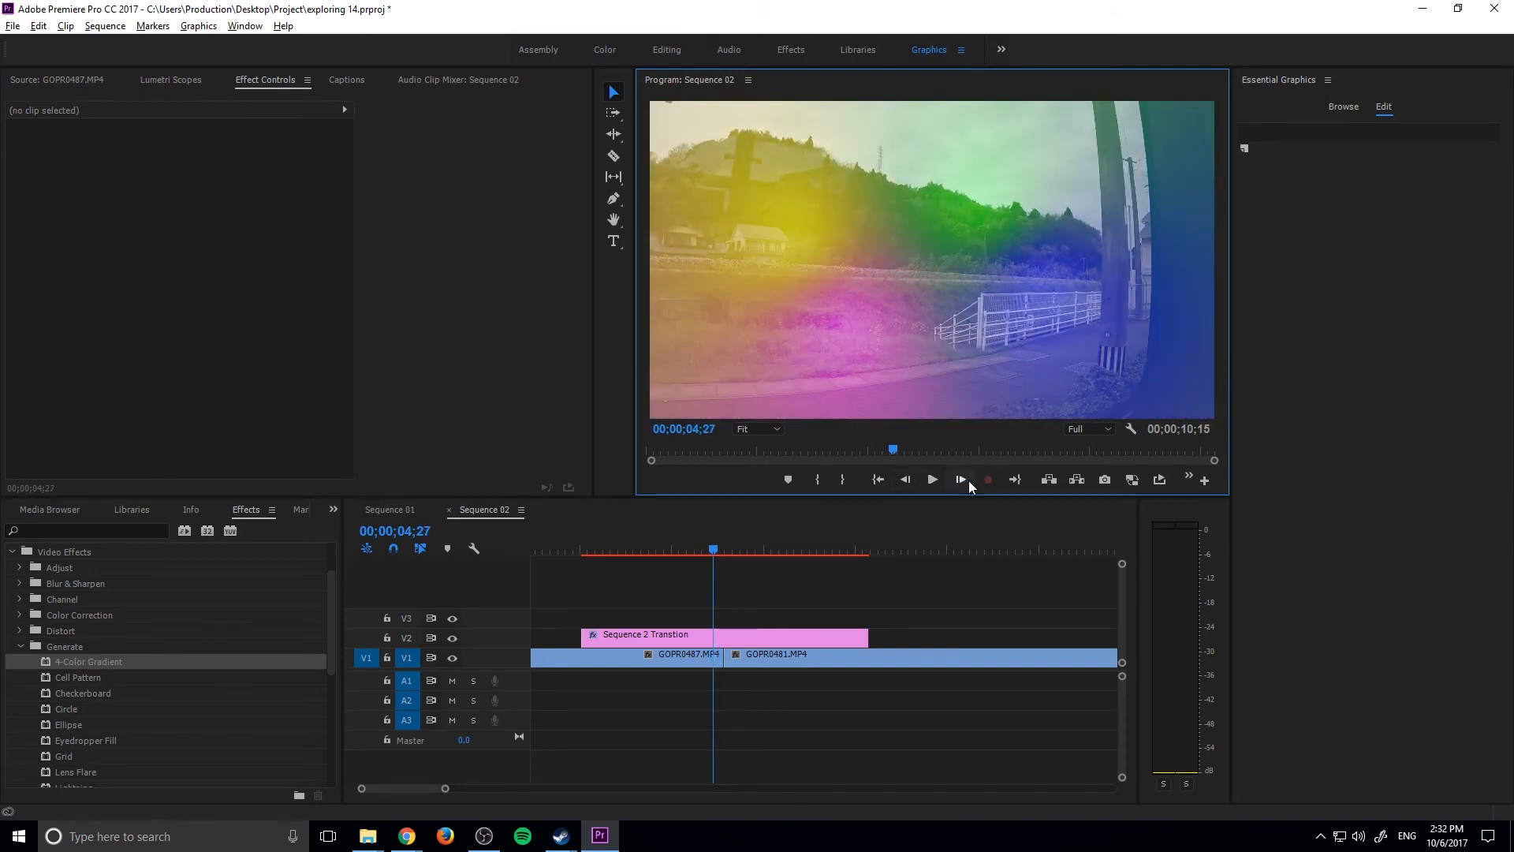
double_click(967, 479)
double_click(967, 480)
click(969, 480)
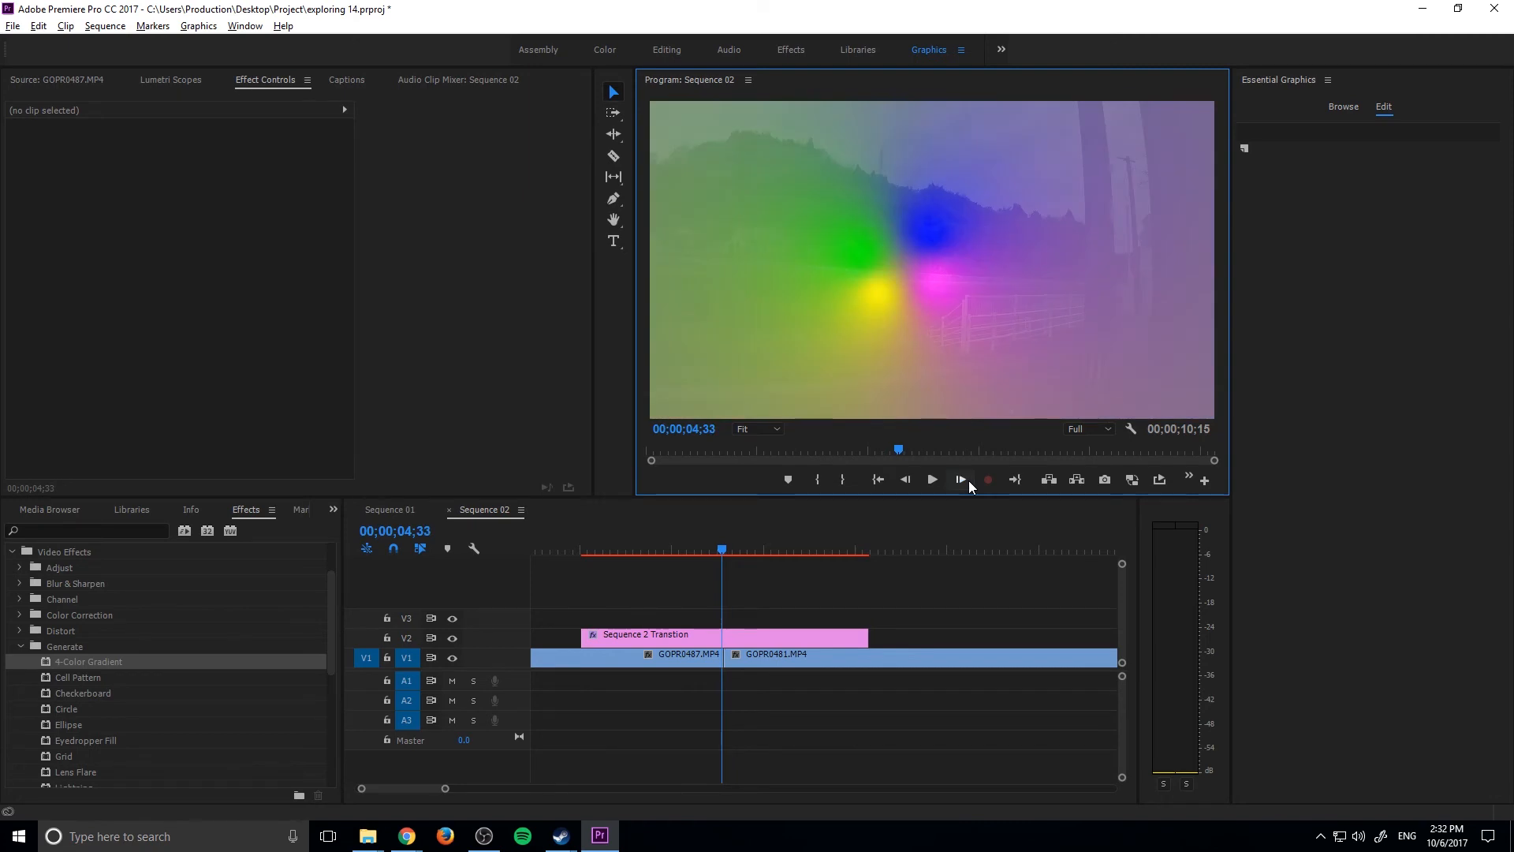
click(968, 480)
click(968, 480)
click(968, 480)
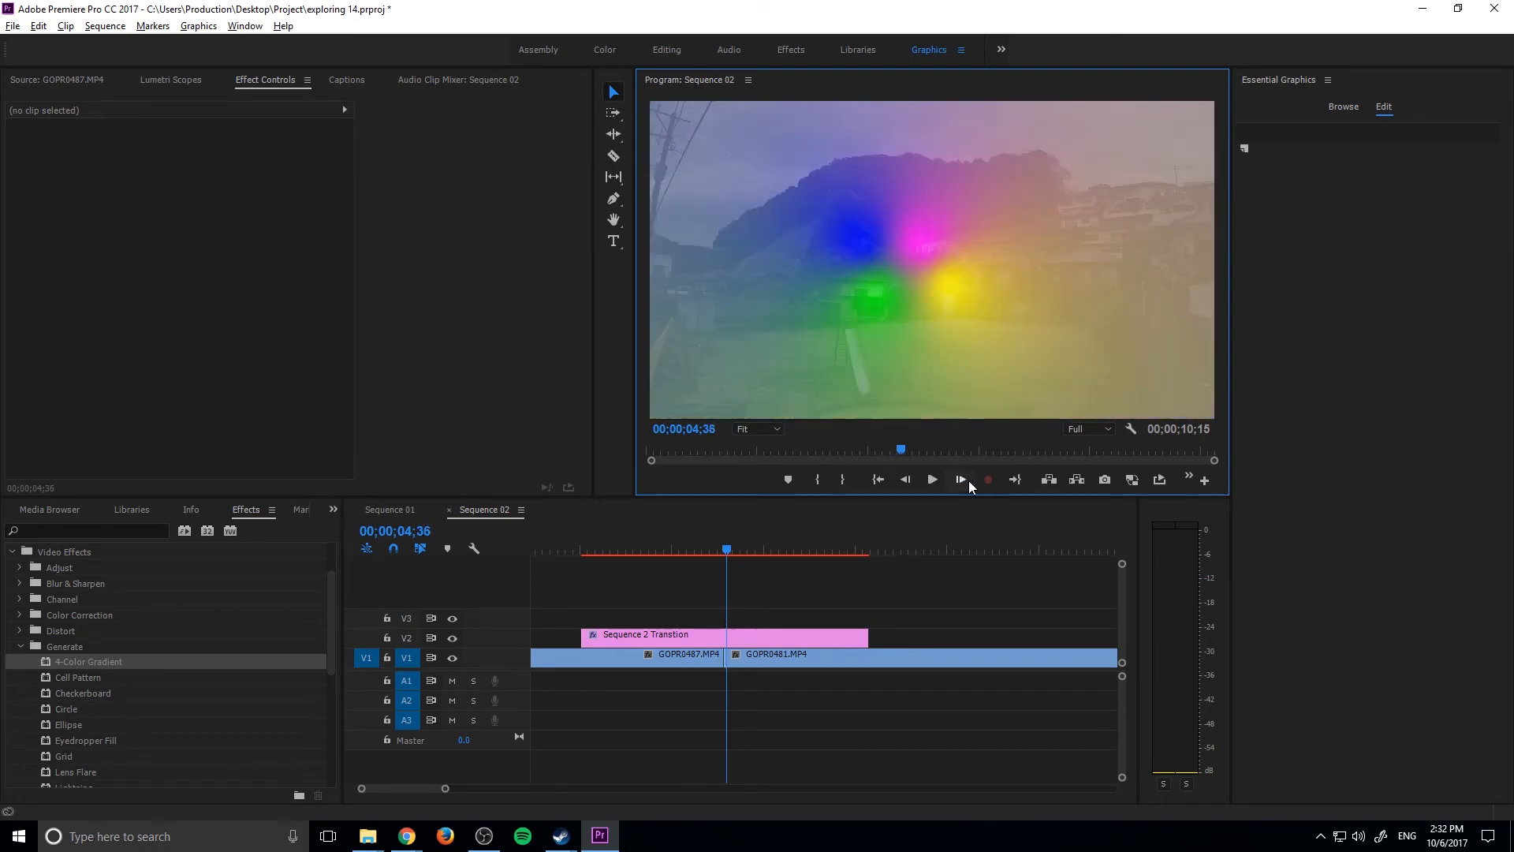
click(968, 481)
click(968, 480)
click(968, 481)
click(968, 480)
click(968, 481)
click(968, 480)
click(960, 479)
click(961, 479)
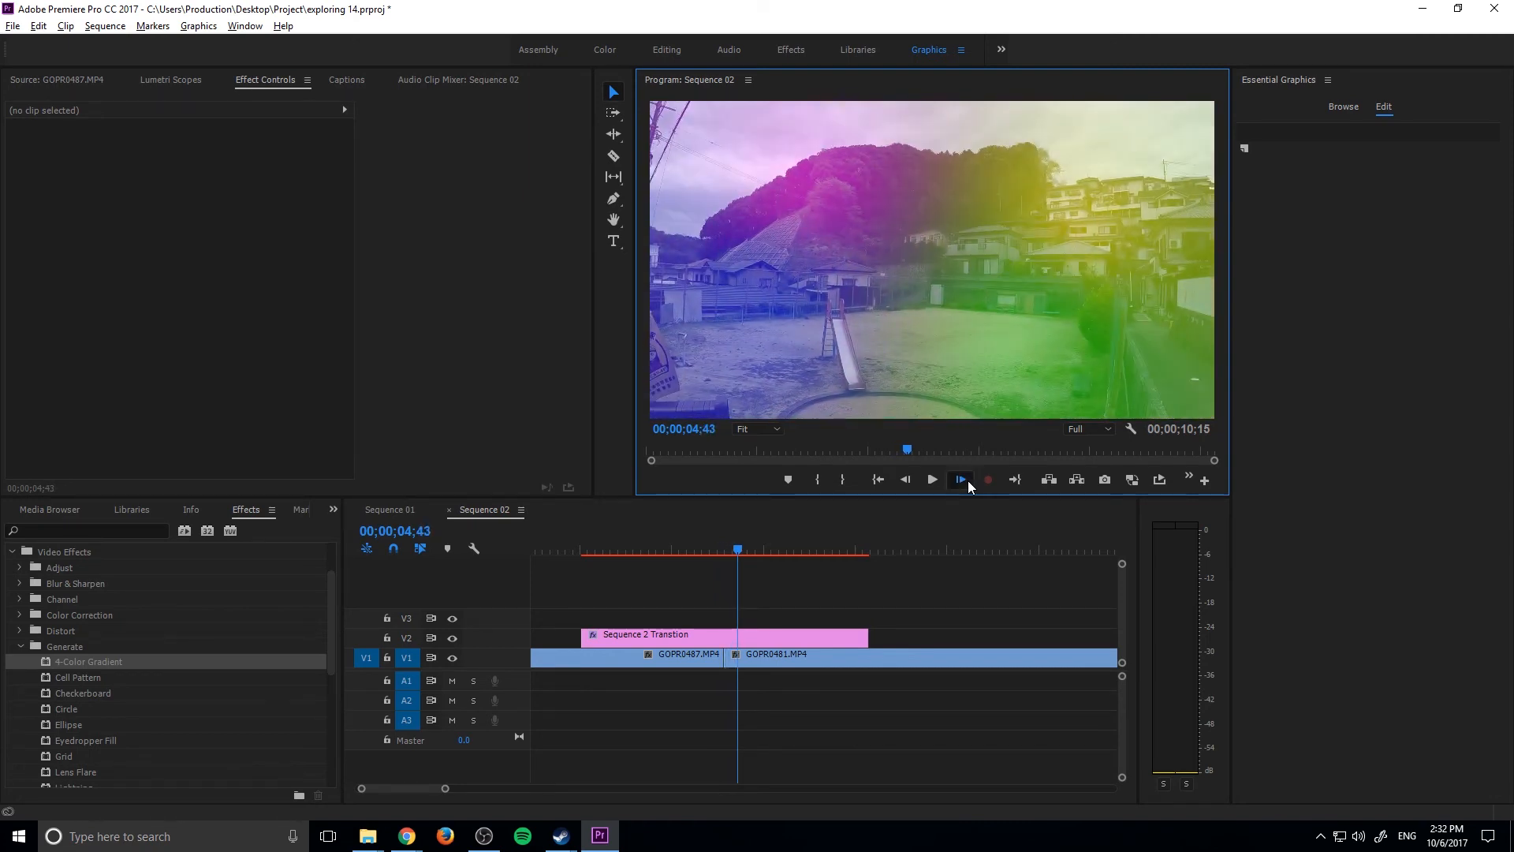
click(960, 479)
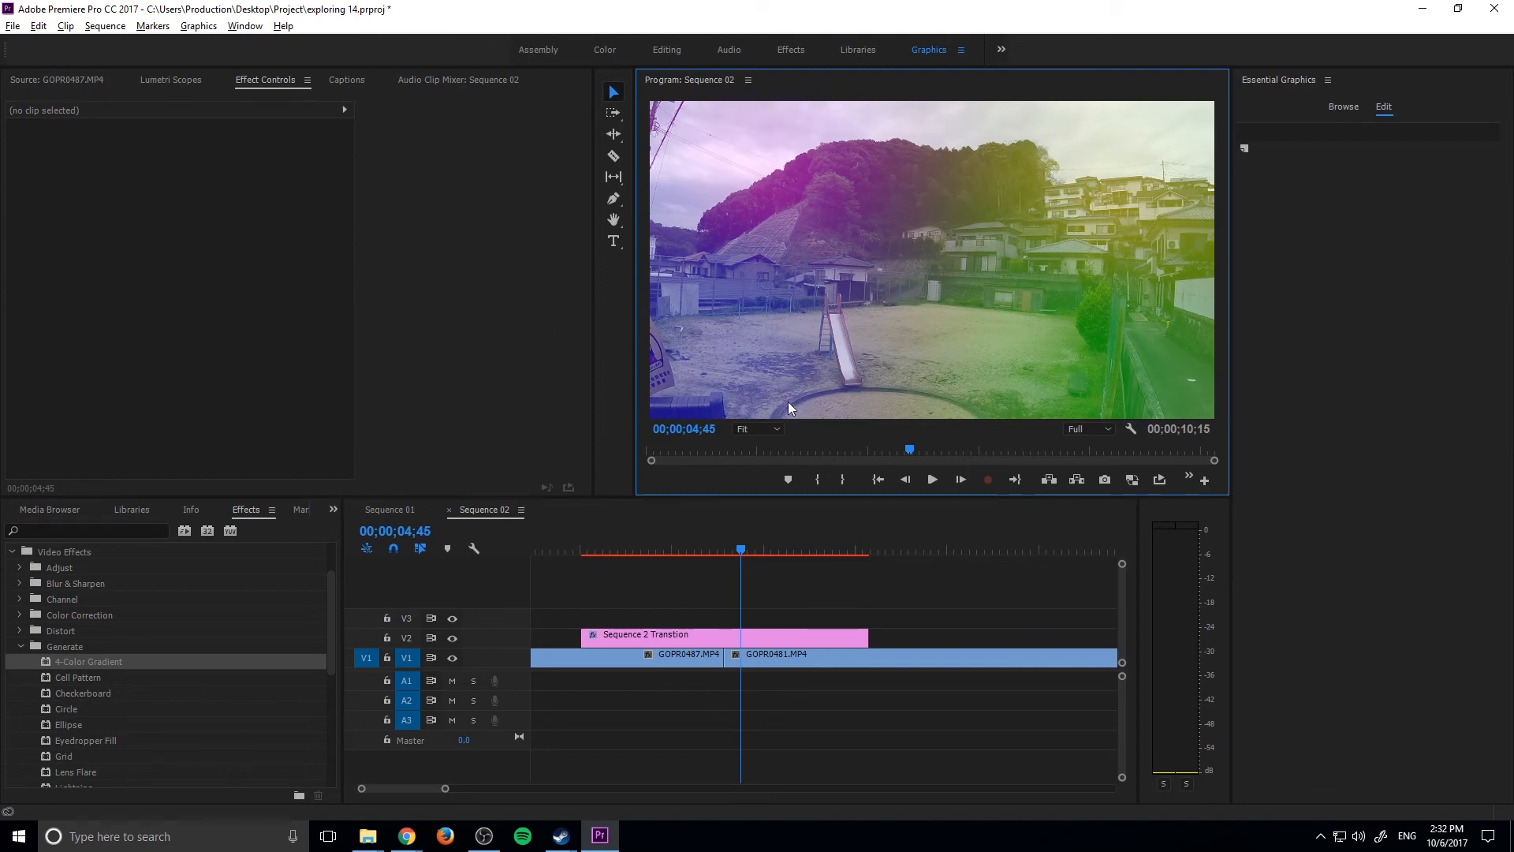
Step through the gradient's fade-out from the cut at 00;00;04;34, and play the whole transition from 00;00;03;53
mouse_move(747, 550)
mouse_down()
mouse_move(700, 552)
mouse_move(748, 547)
mouse_move(726, 550)
mouse_up()
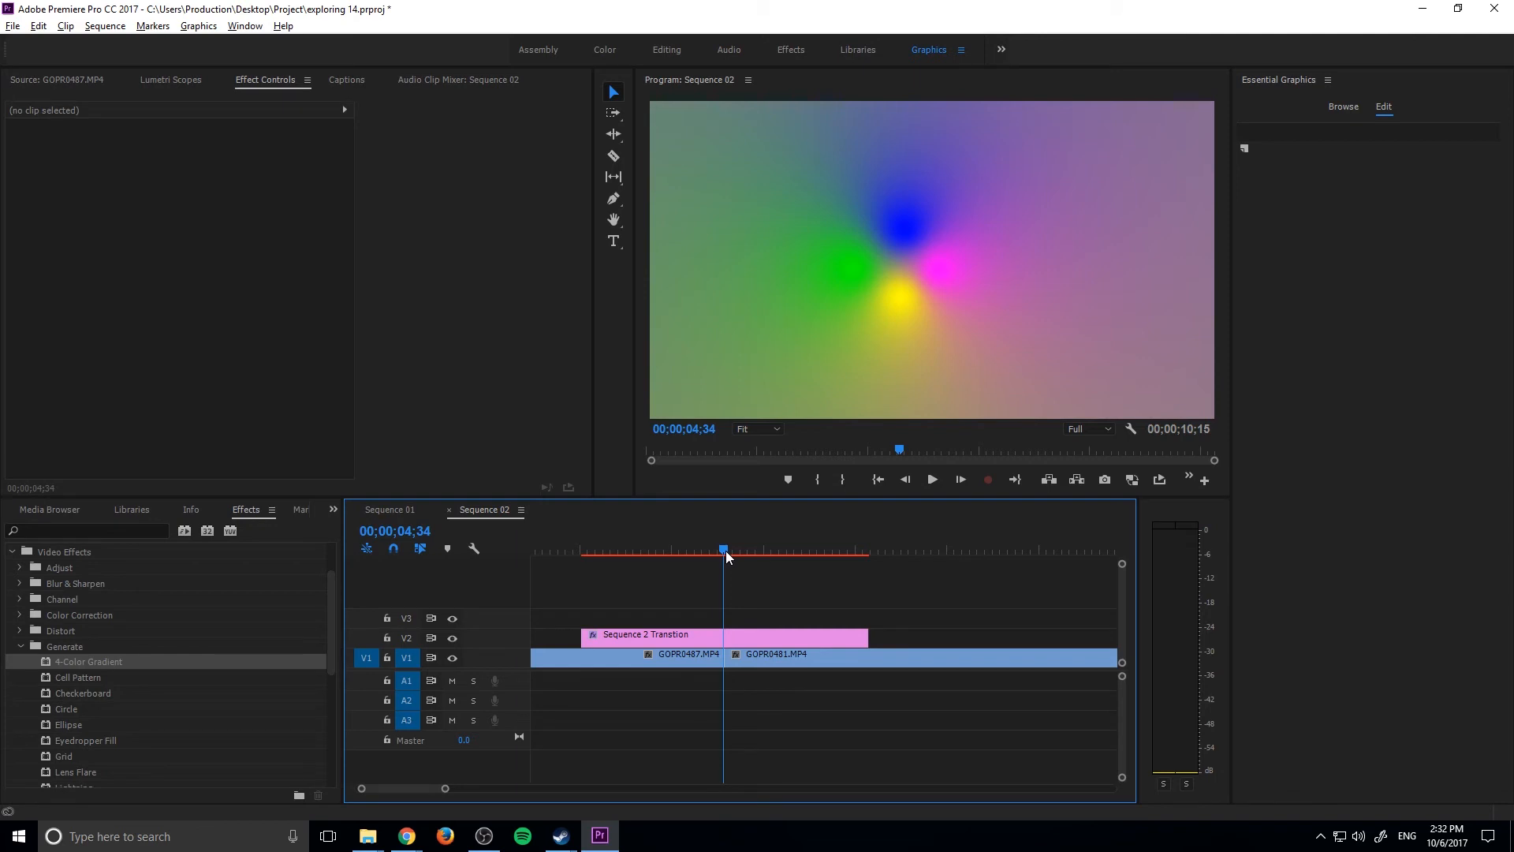
click(960, 479)
click(960, 479)
click(960, 480)
click(961, 479)
click(960, 479)
click(960, 479)
click(961, 479)
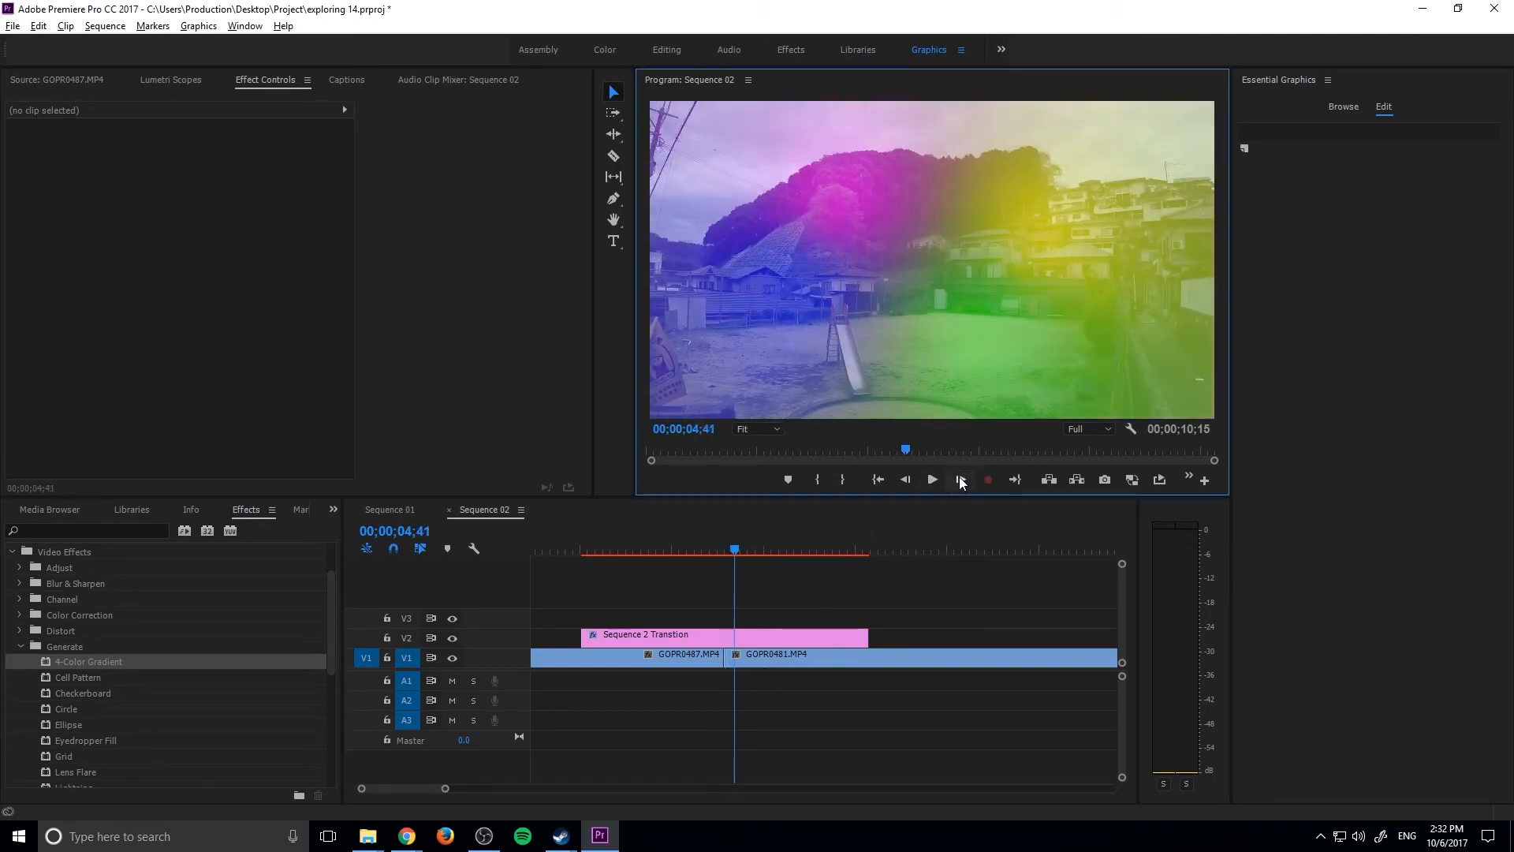
click(961, 480)
click(961, 479)
click(960, 479)
click(961, 479)
drag(700, 554, 663, 537)
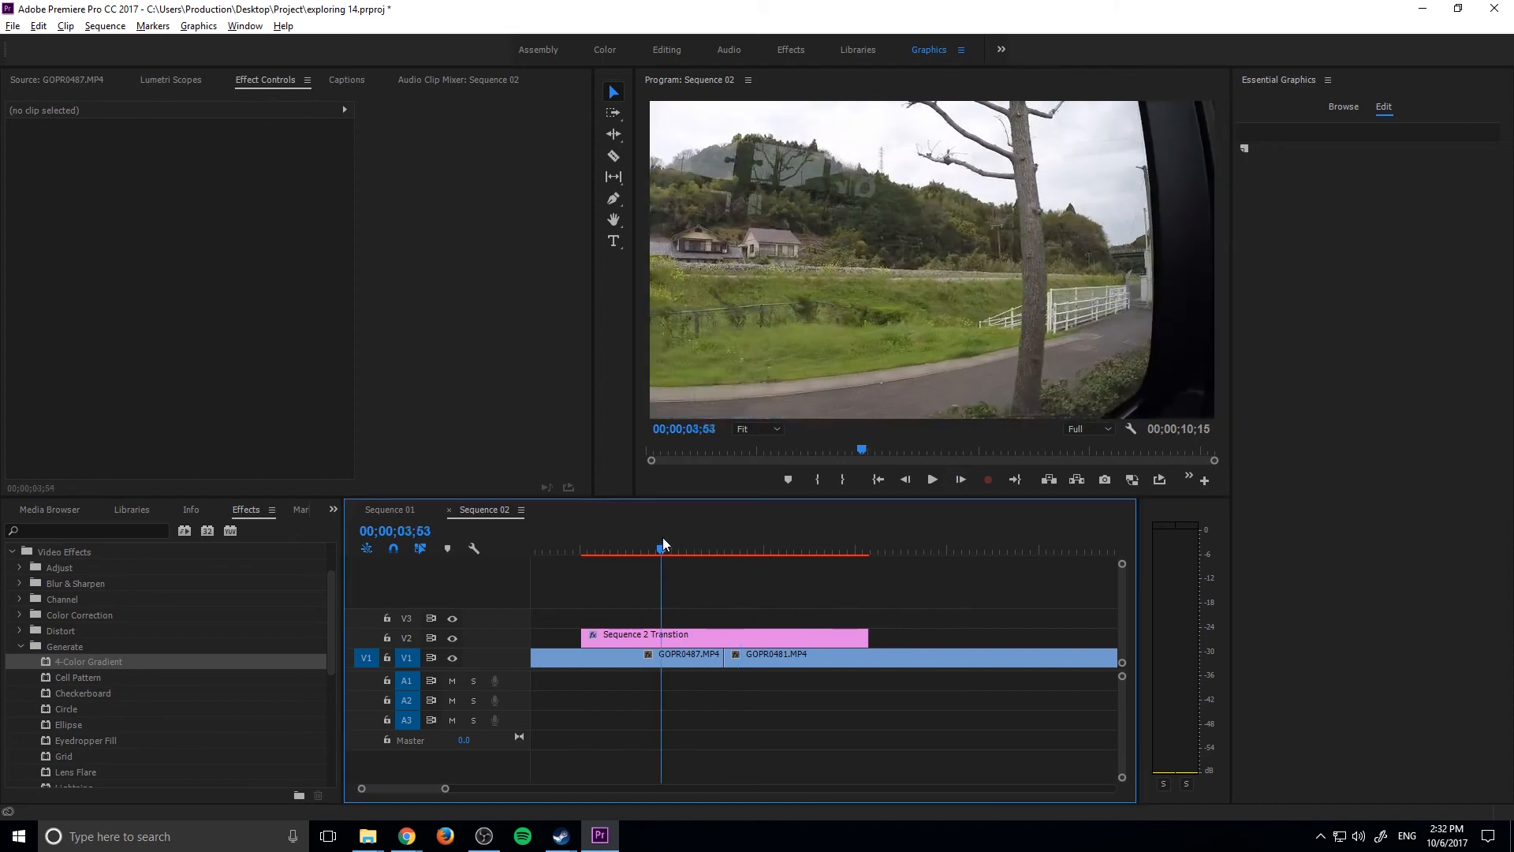
key(space)
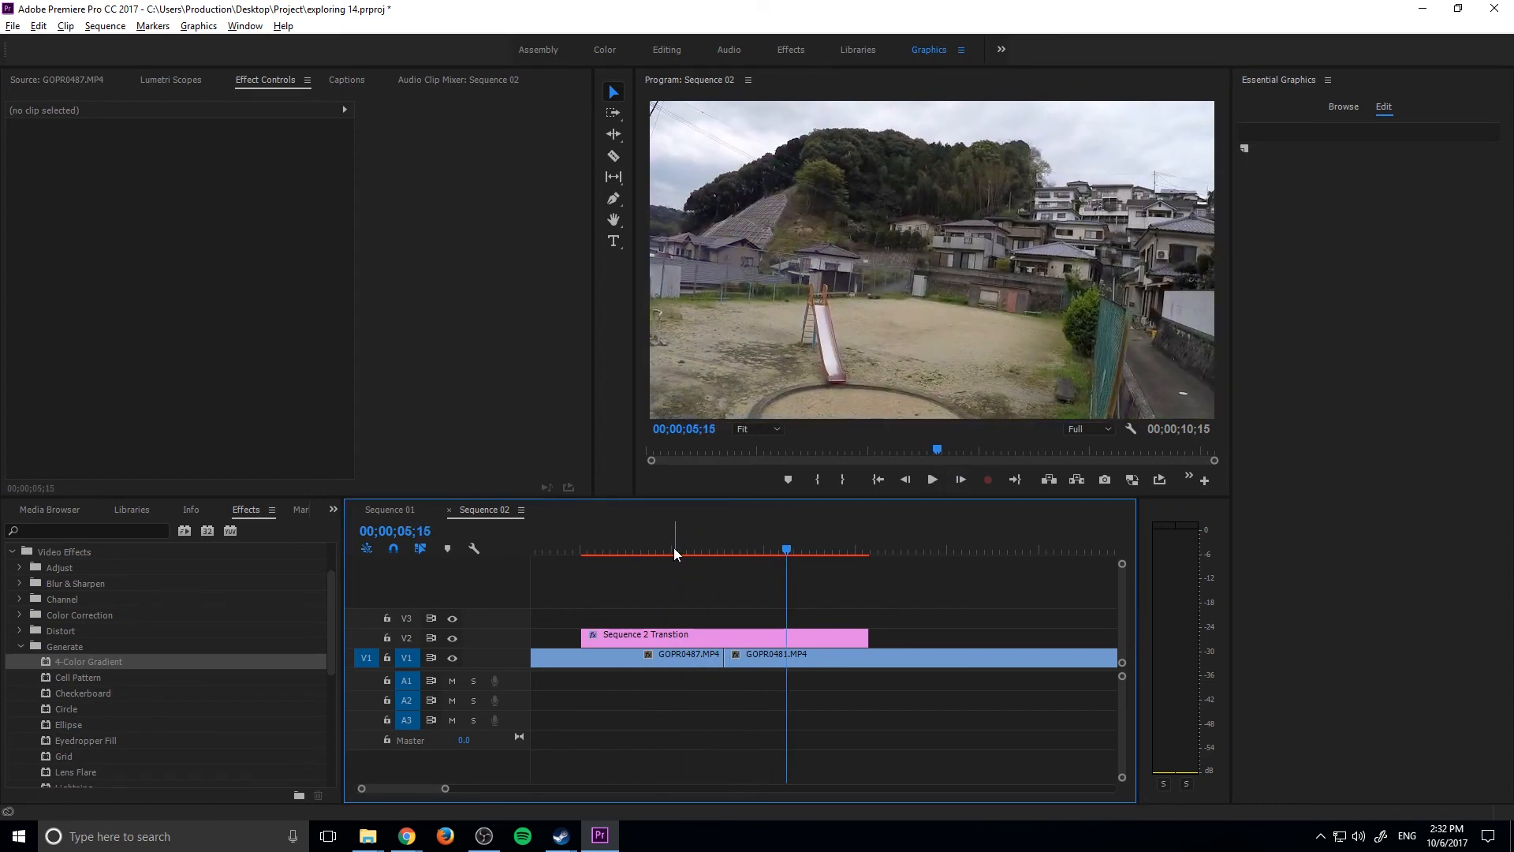
Set Color 1 of the Sequence 2 Transition clip's 4-Color Gradient to red (FF0000), and step forward to 00;00;04;34 to check it
click(630, 552)
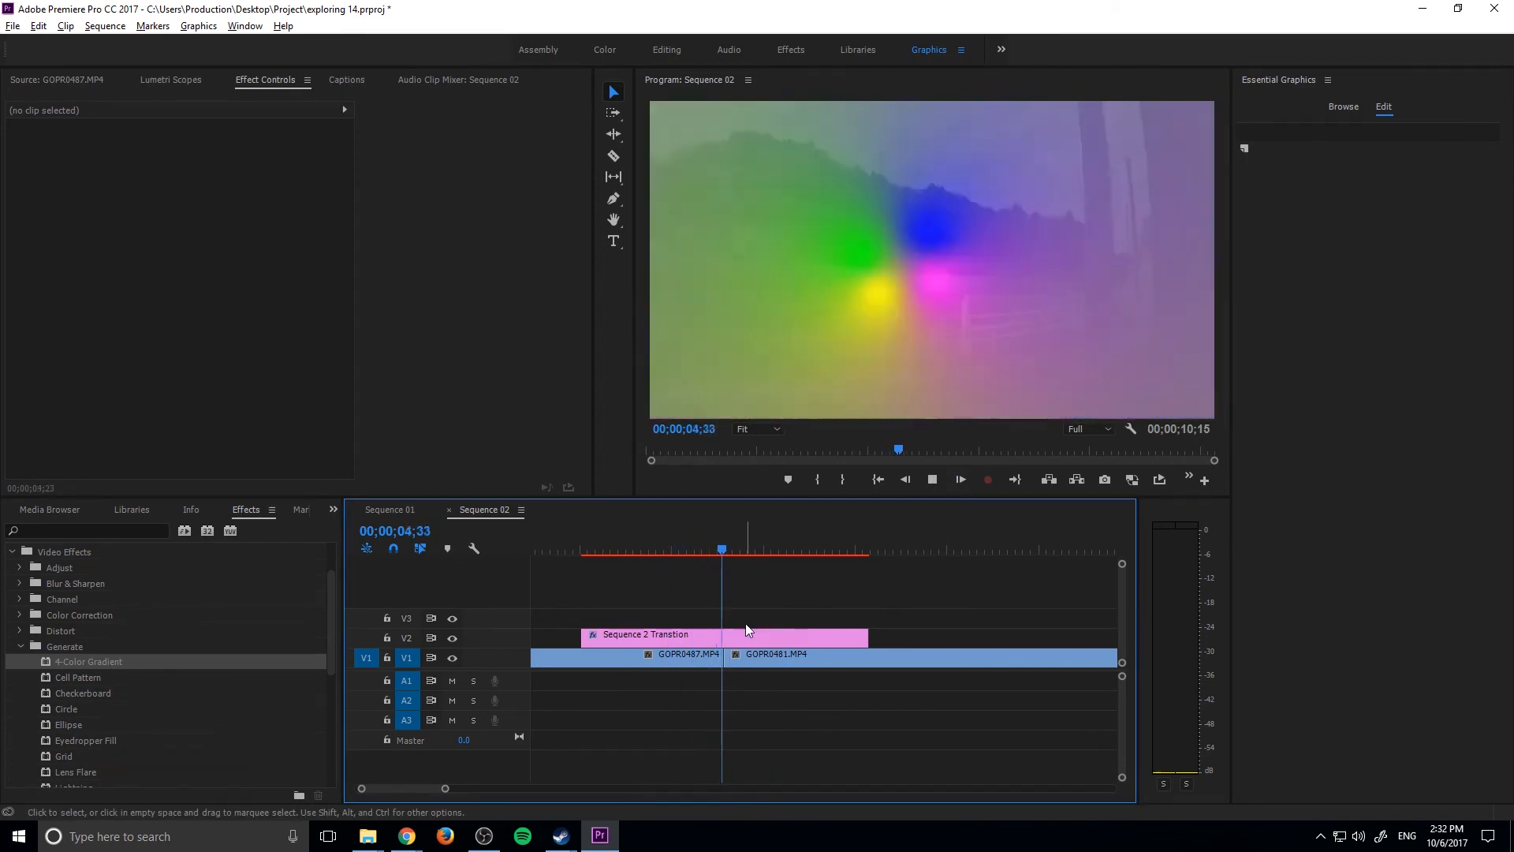
drag(716, 542, 721, 549)
click(768, 641)
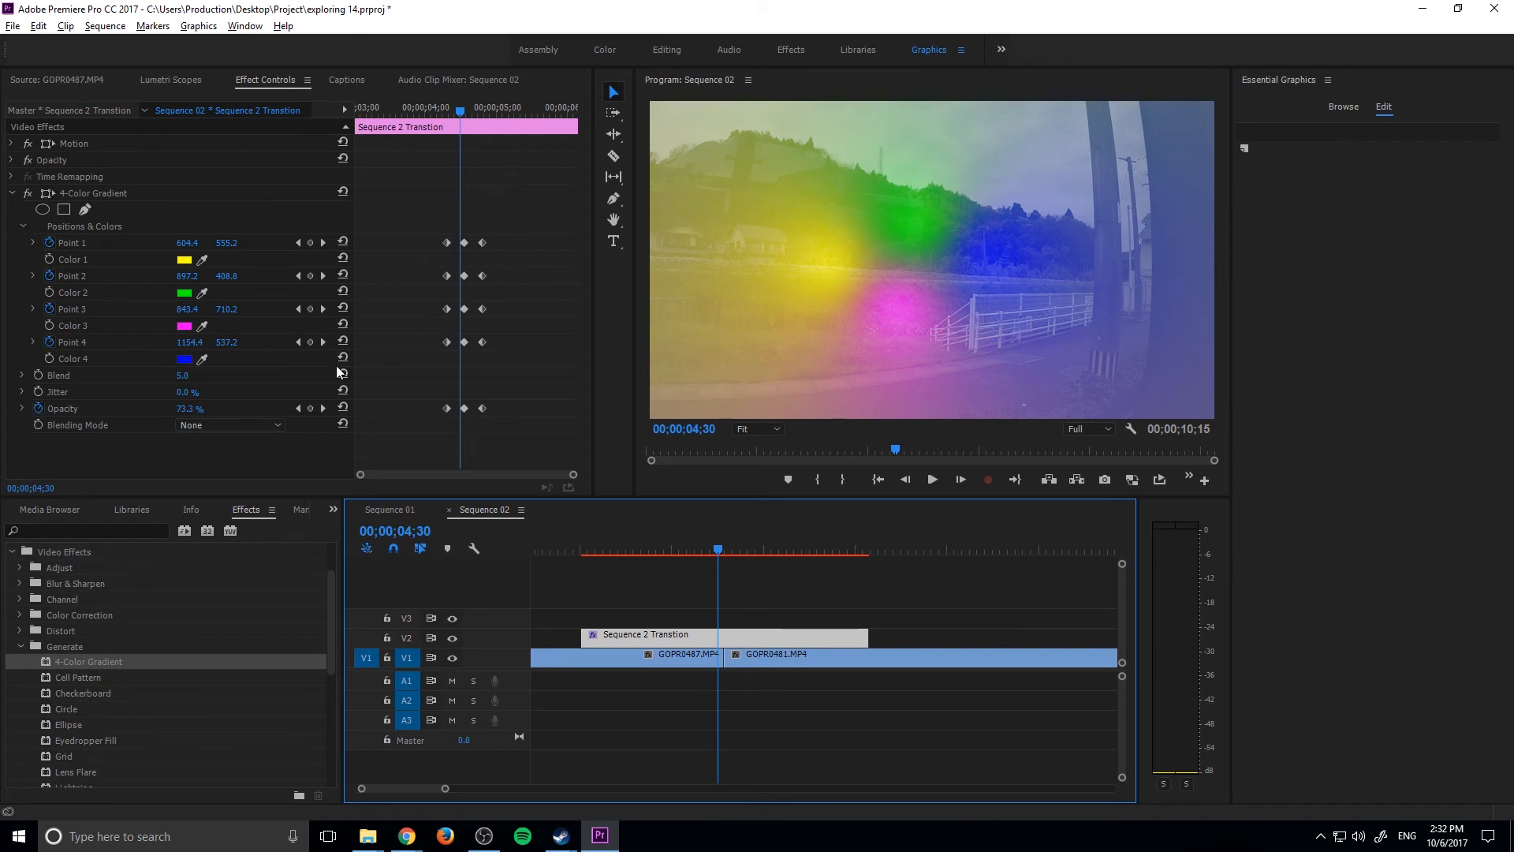
click(189, 260)
drag(802, 408, 795, 571)
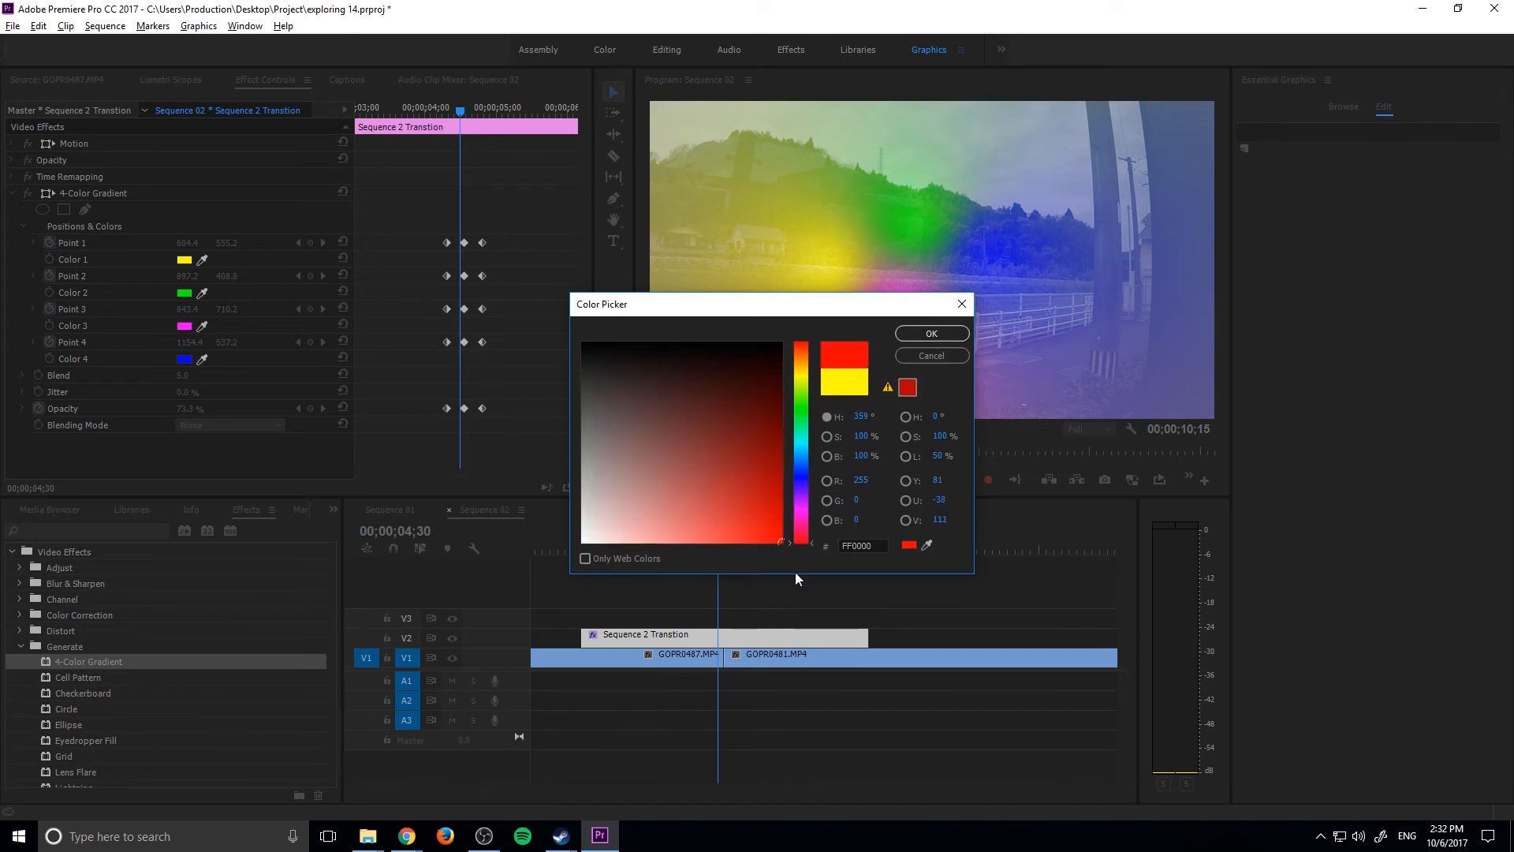
click(930, 333)
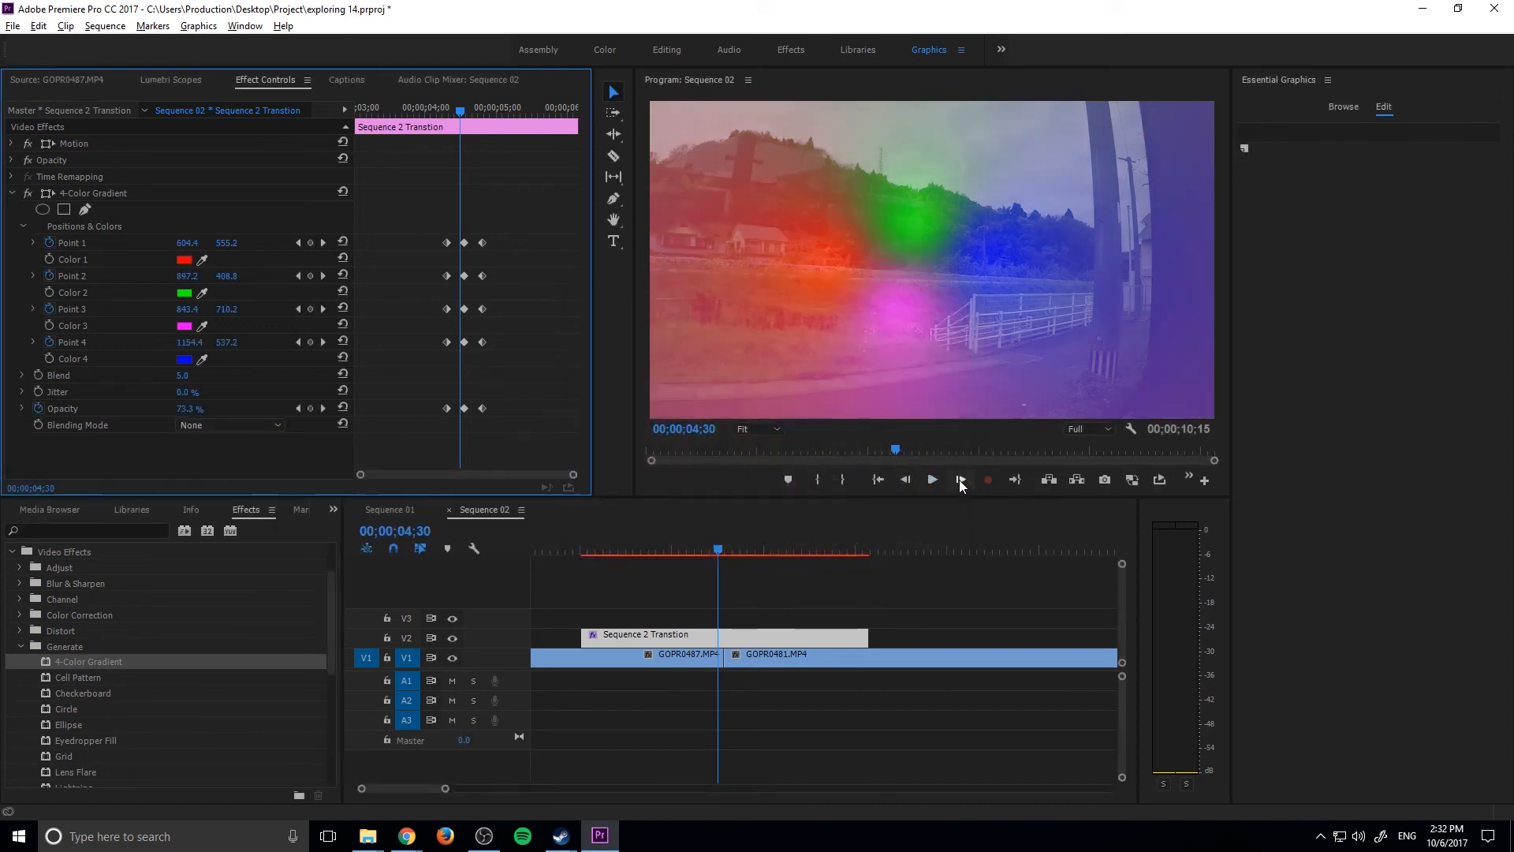
click(959, 480)
click(959, 479)
click(960, 479)
click(960, 479)
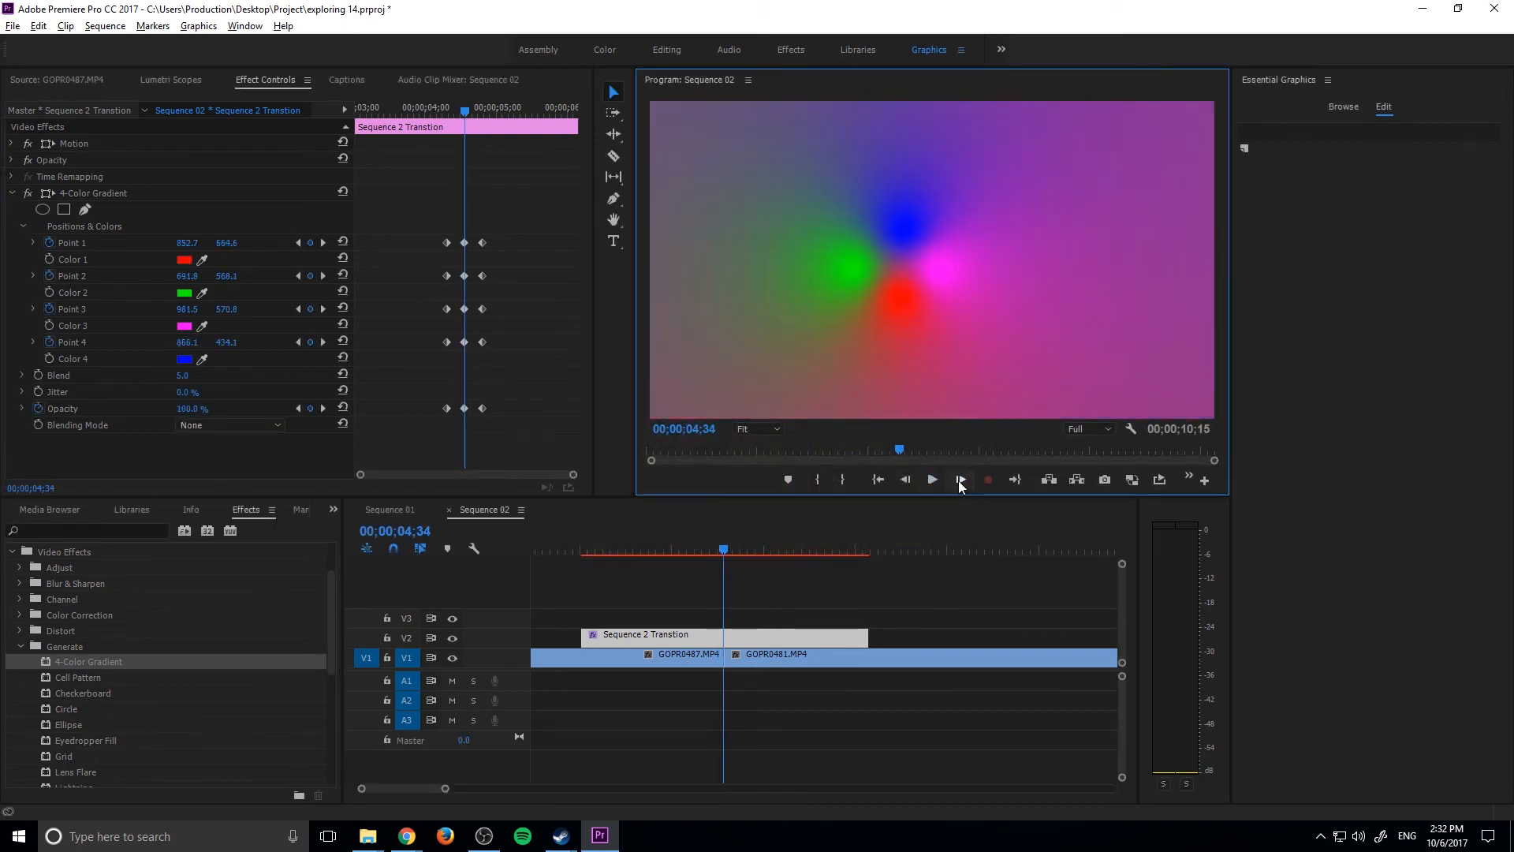
Try red (FF0000) as Color 2 of the 4-Color Gradient
click(184, 292)
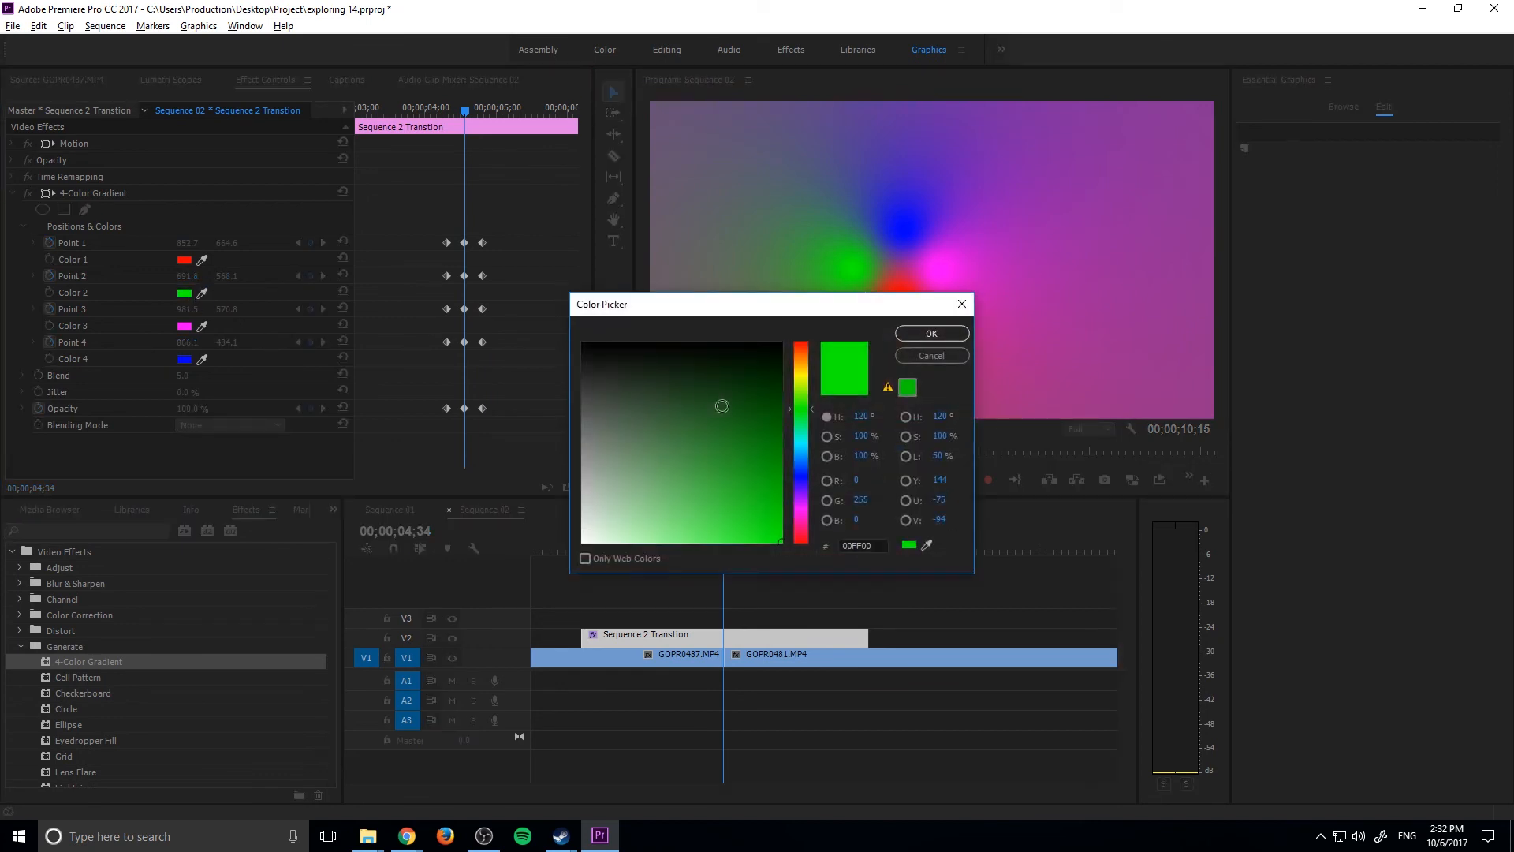
drag(803, 398, 801, 543)
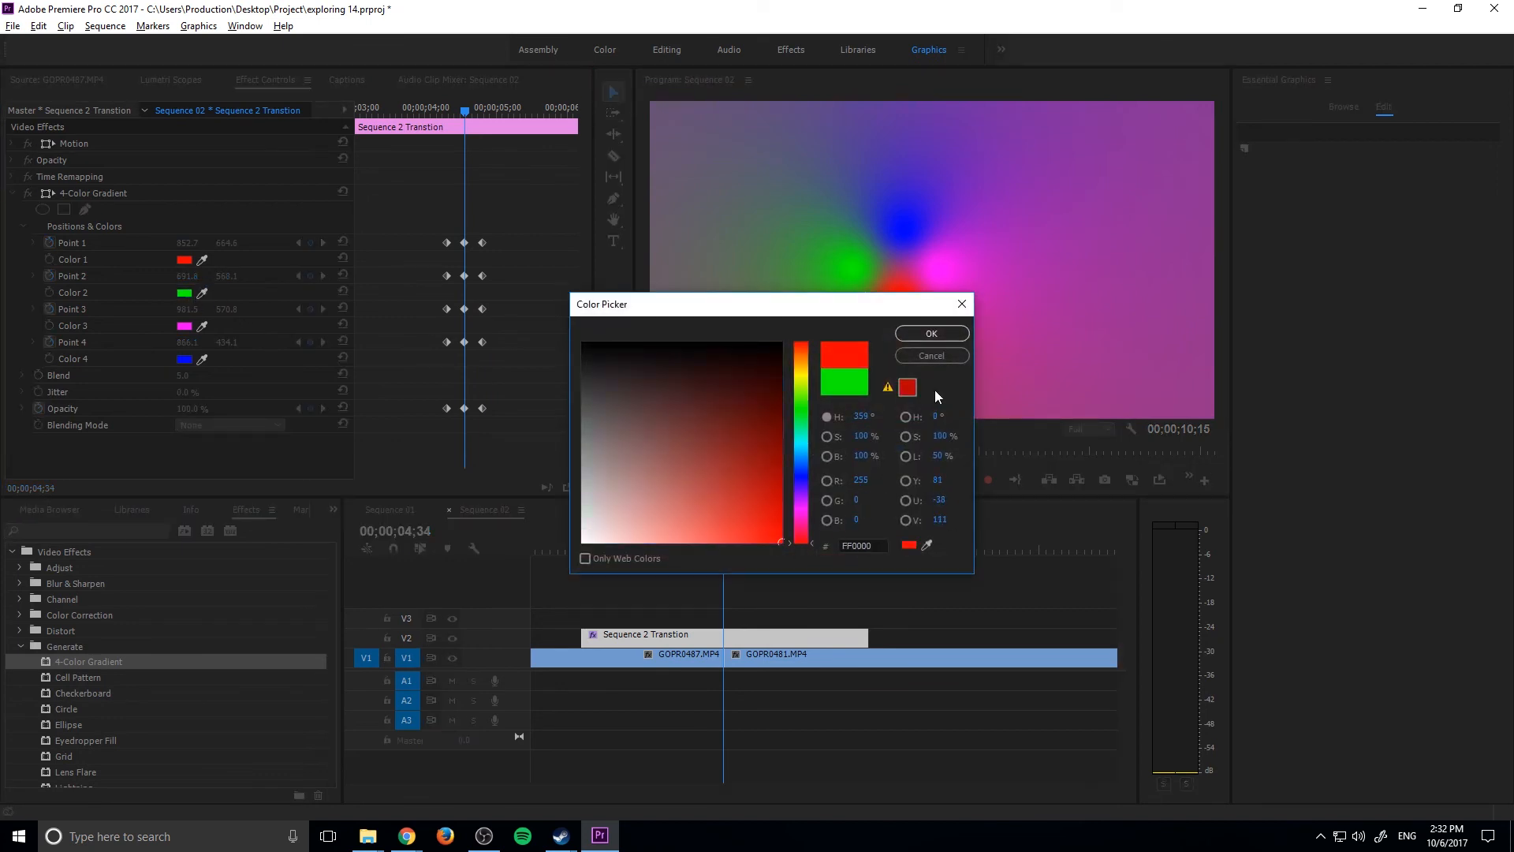
click(938, 339)
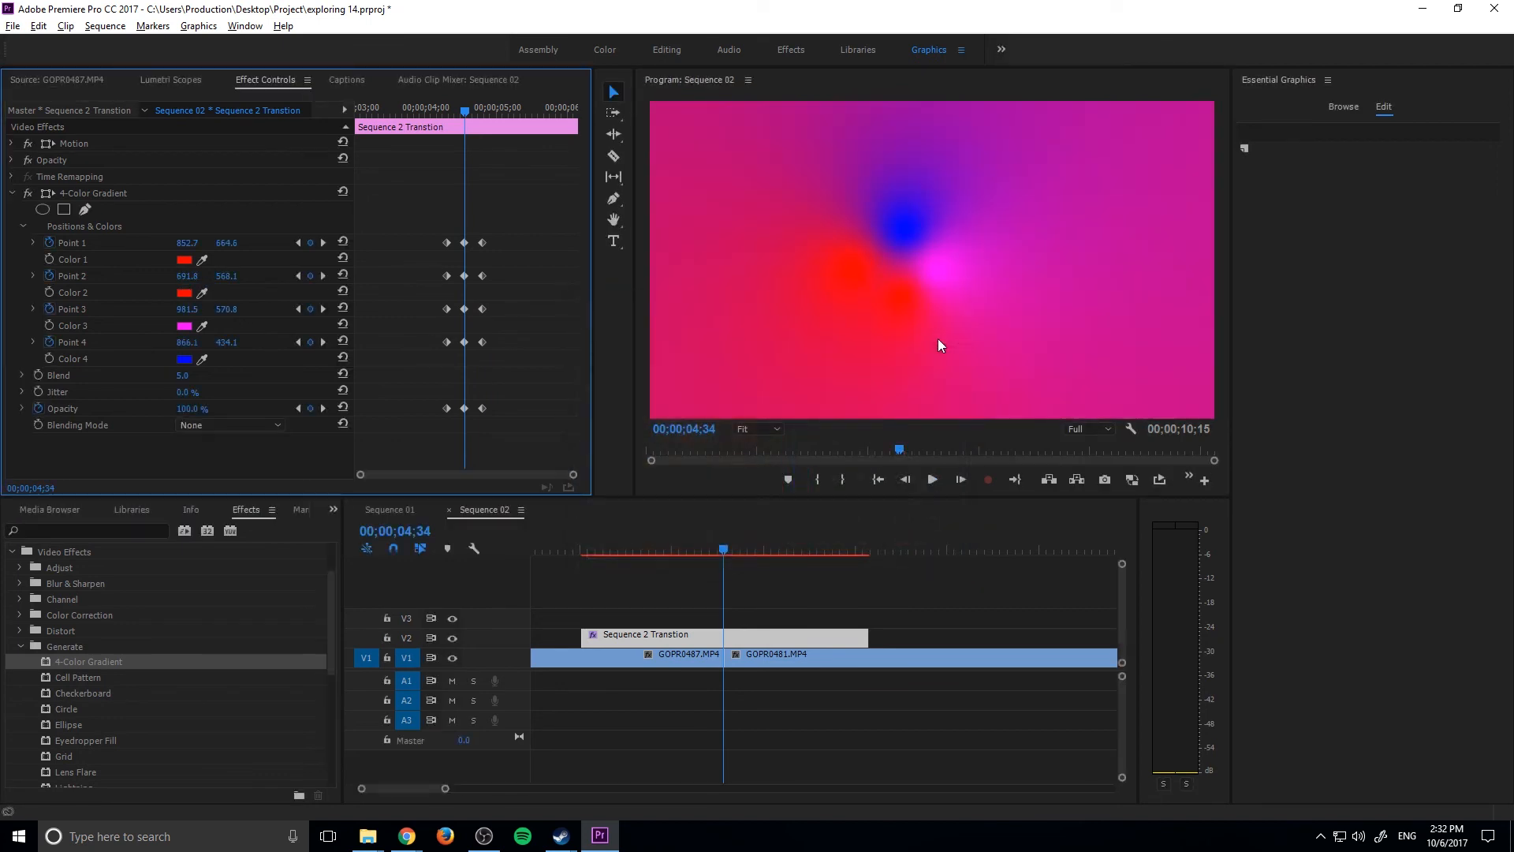
Set Color 2 of the 4-Color Gradient to green (1EFF00)
click(185, 292)
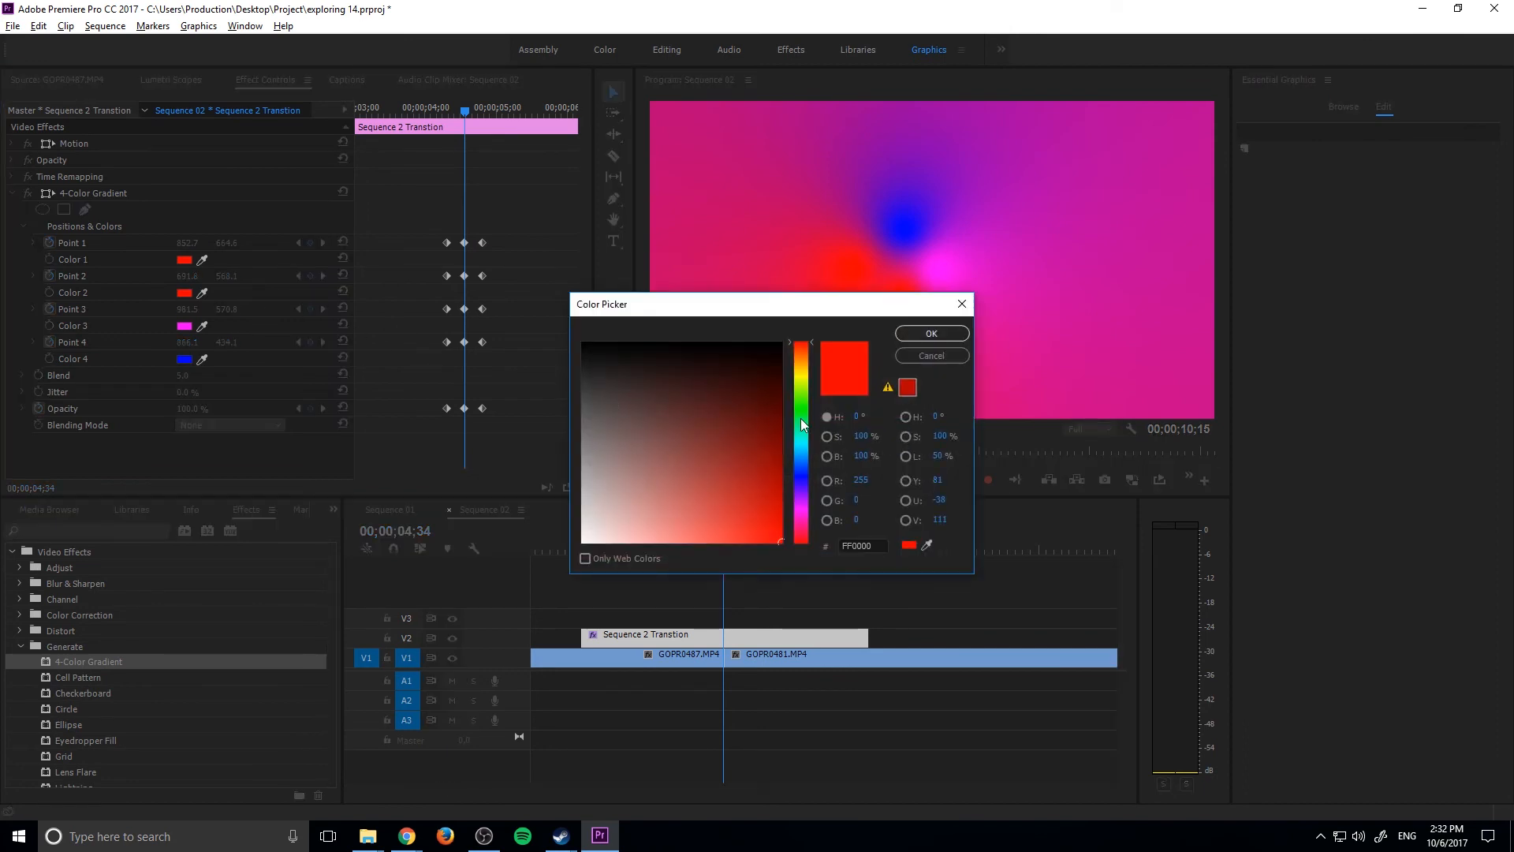
drag(801, 418, 803, 405)
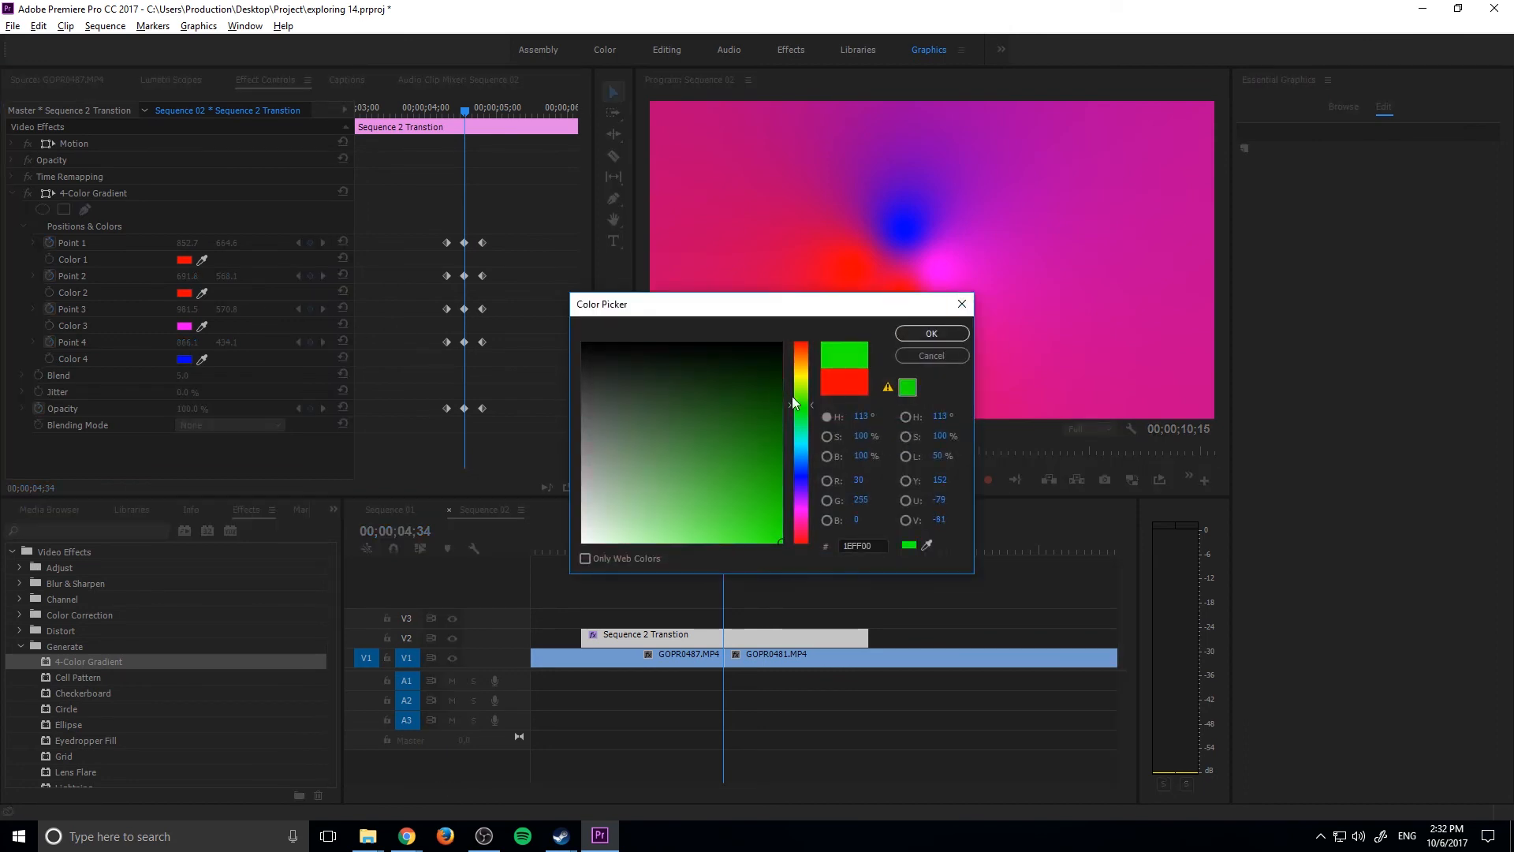
click(949, 334)
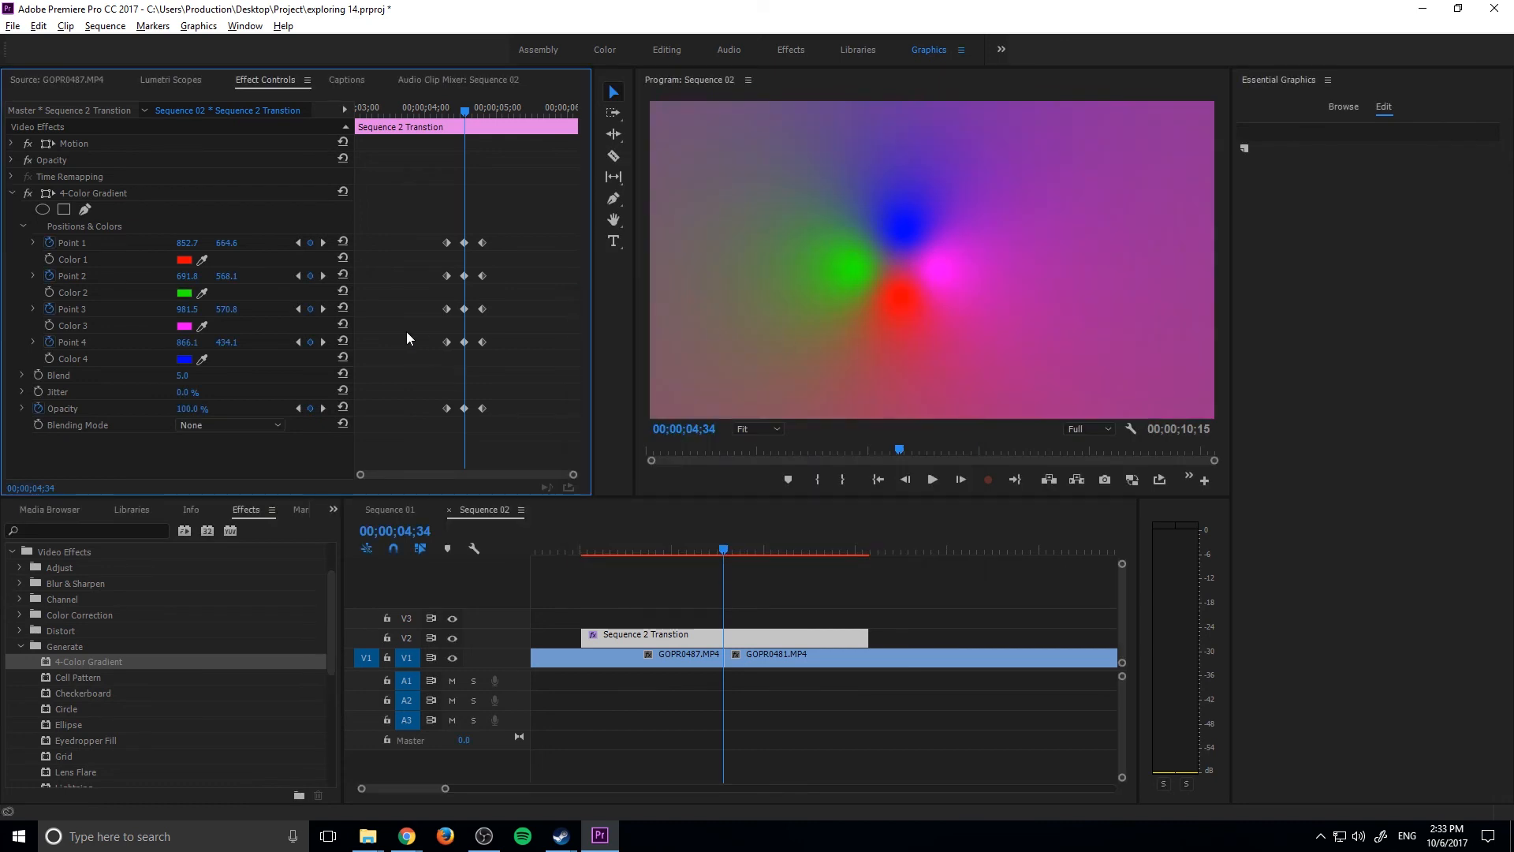
Try red as Color 3 of the 4-Color Gradient
click(184, 325)
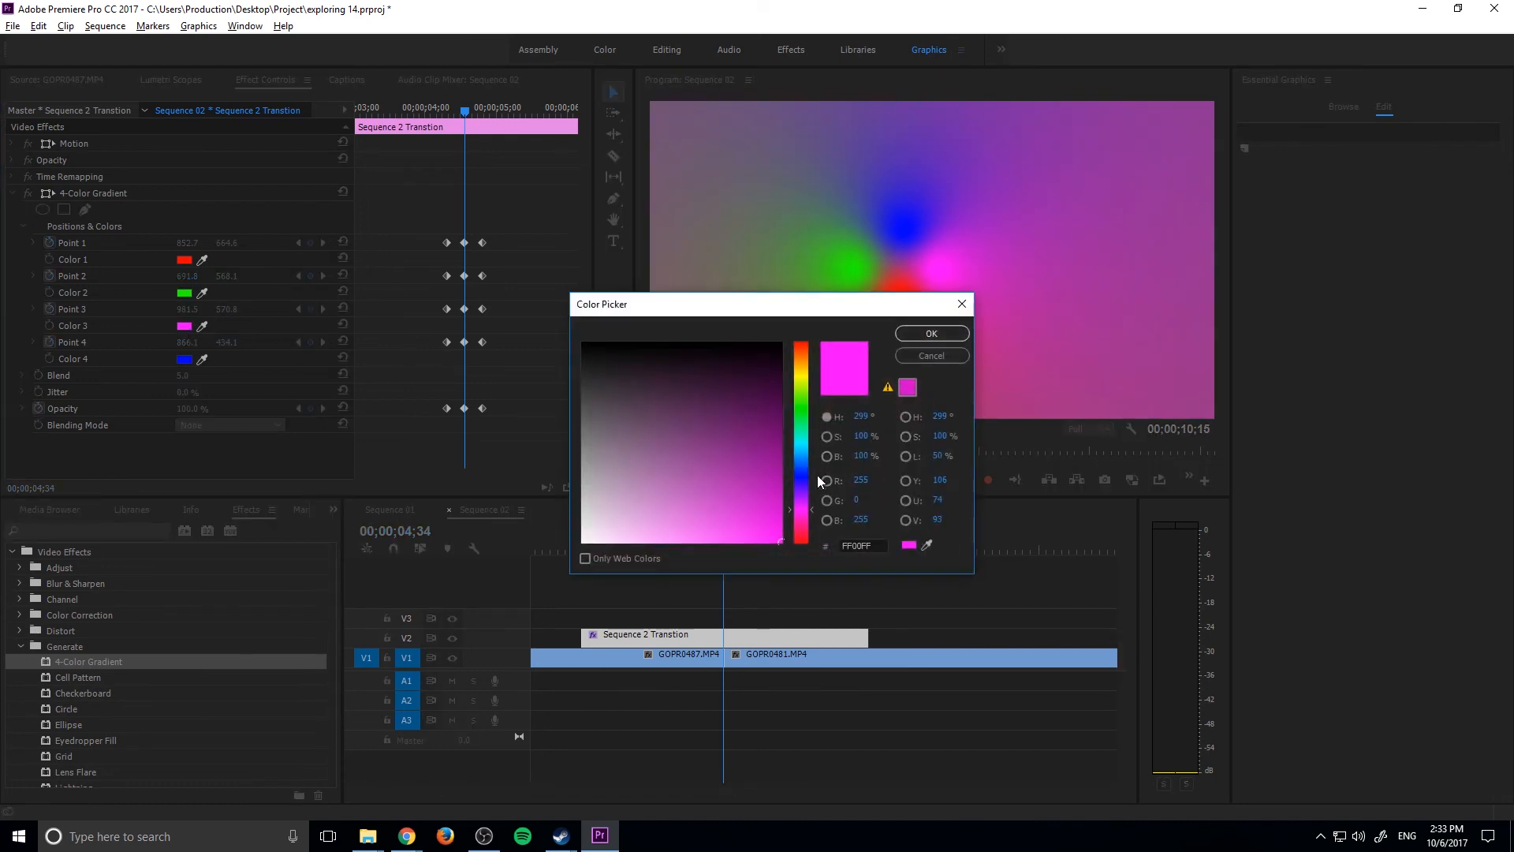
drag(798, 539, 808, 560)
click(926, 340)
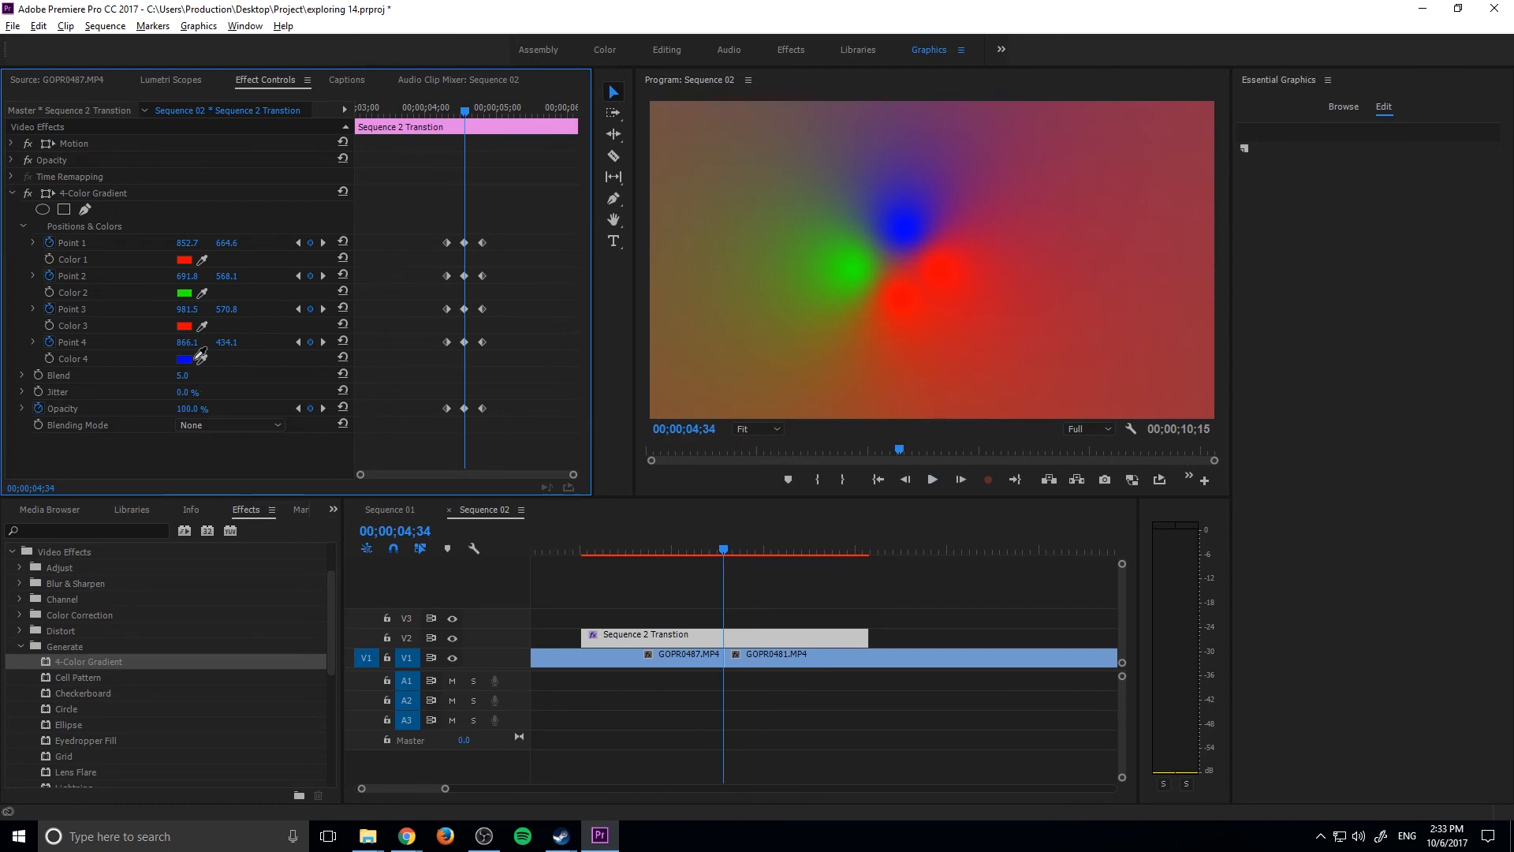
Set Color 3 of the 4-Color Gradient to green (00FF06)
click(183, 326)
click(795, 416)
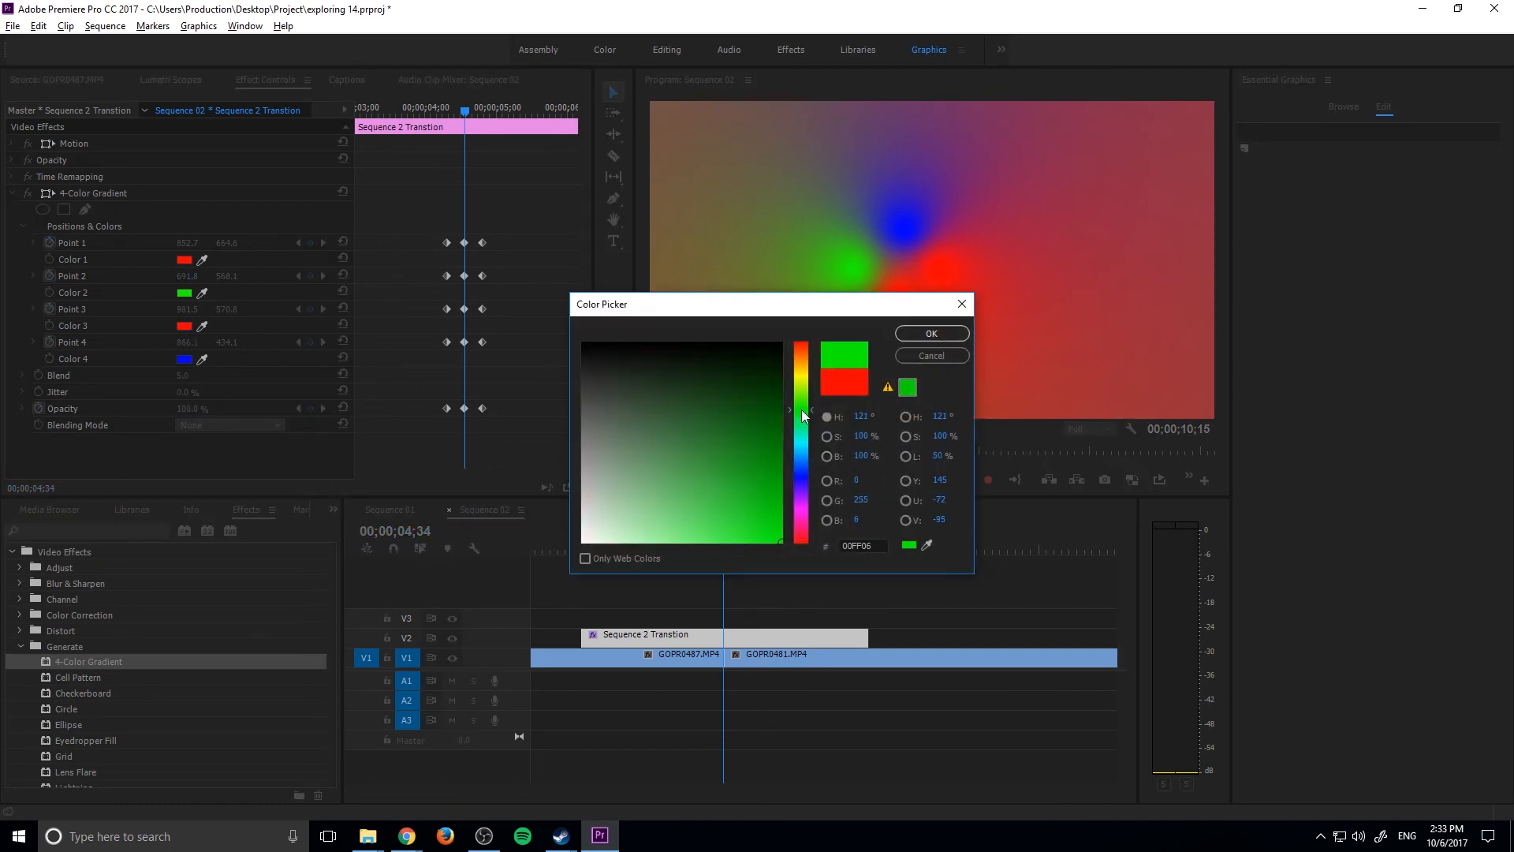
click(931, 332)
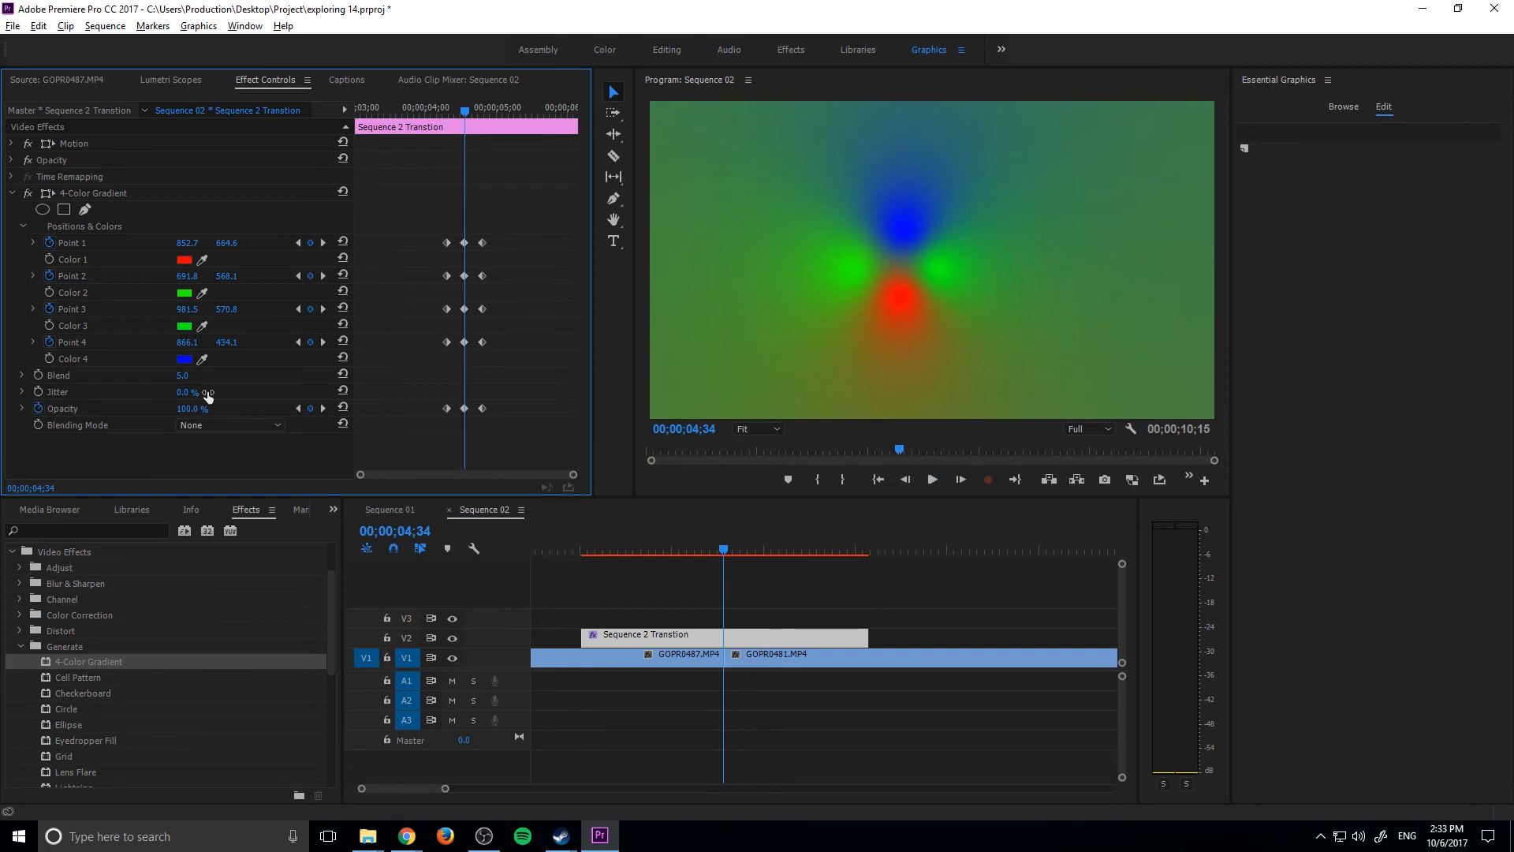
Set Color 4 of the 4-Color Gradient to red (FF0000)
click(186, 359)
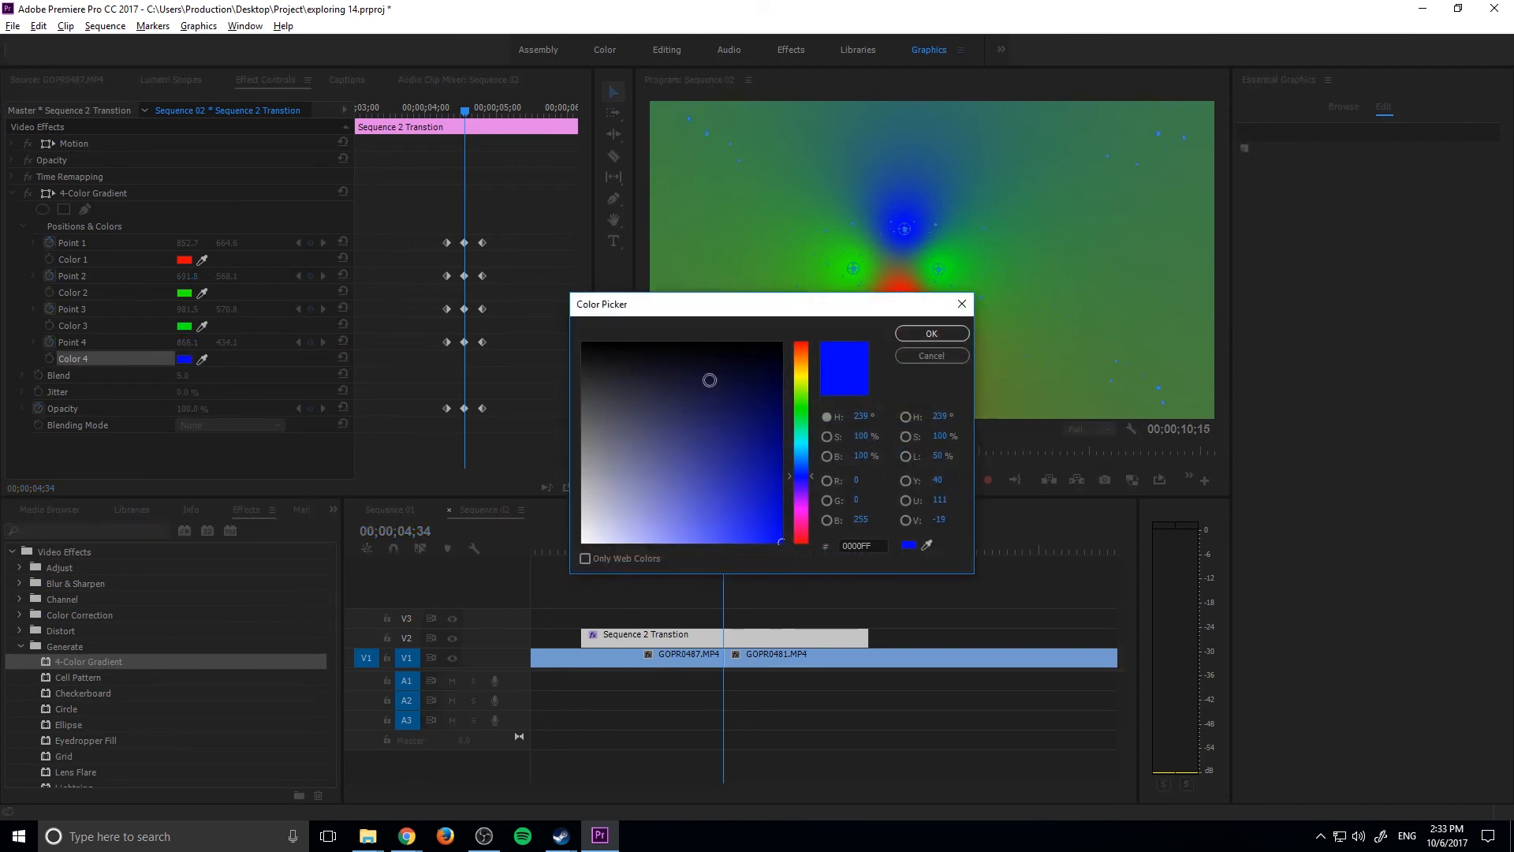
drag(803, 376, 803, 542)
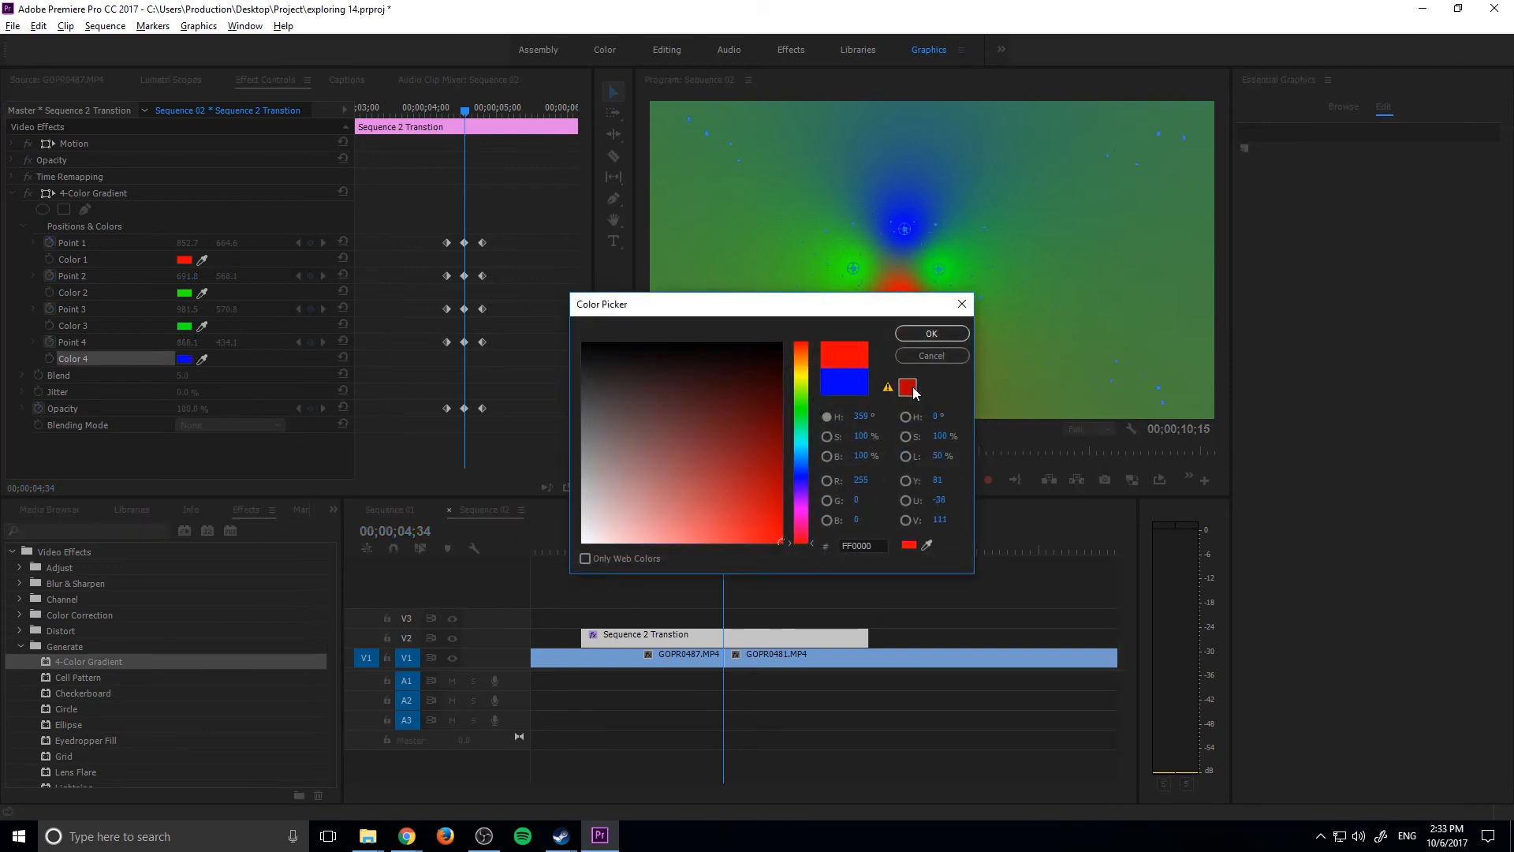
click(922, 335)
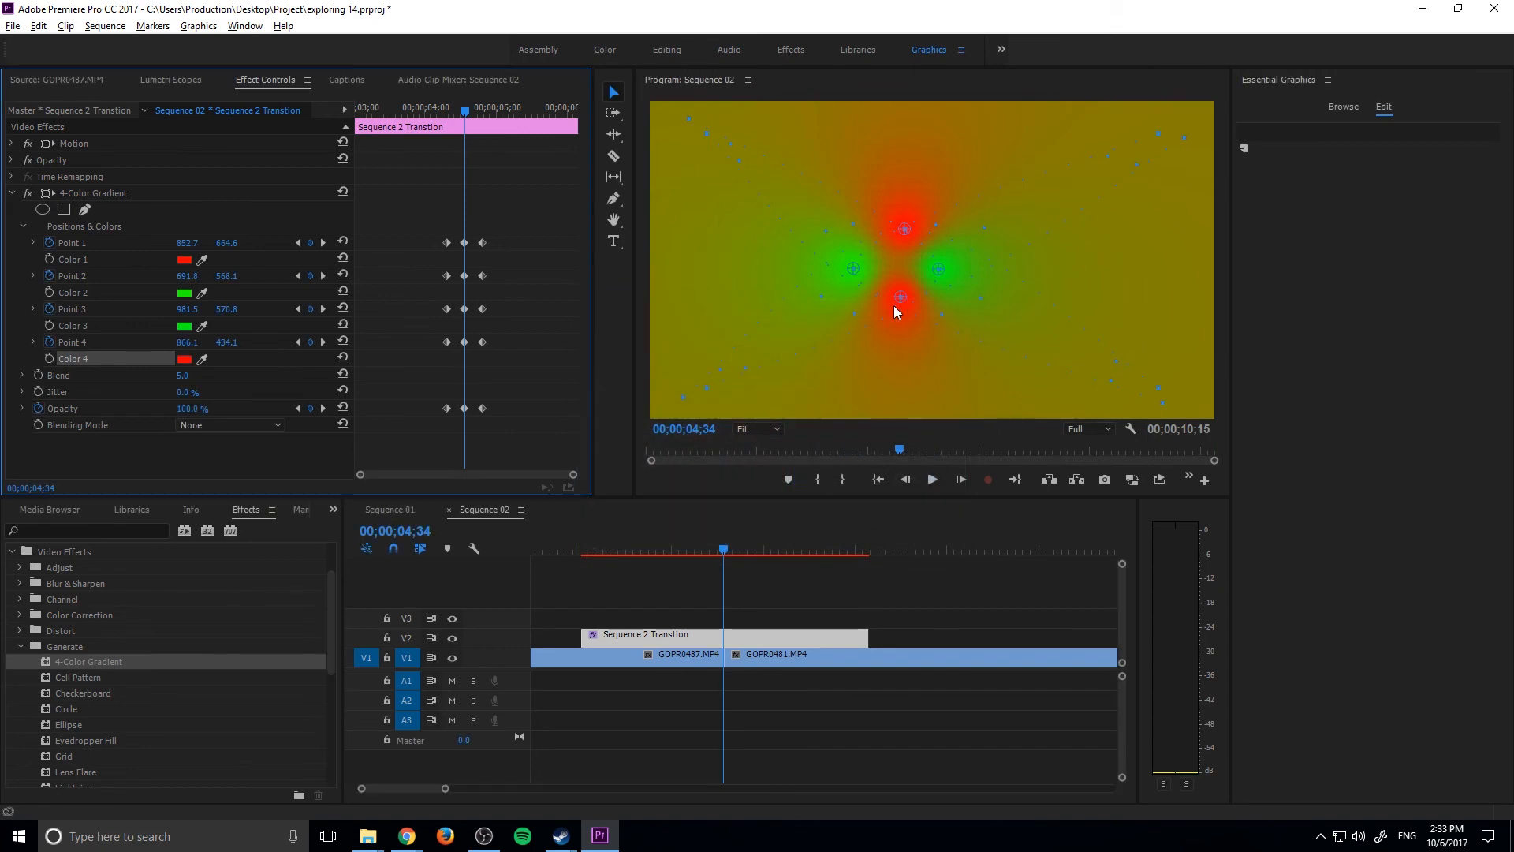
Deselect the transition clip and play across the cut, replaying from 00;00;04;07, to review the recoloured red and green transition
click(912, 595)
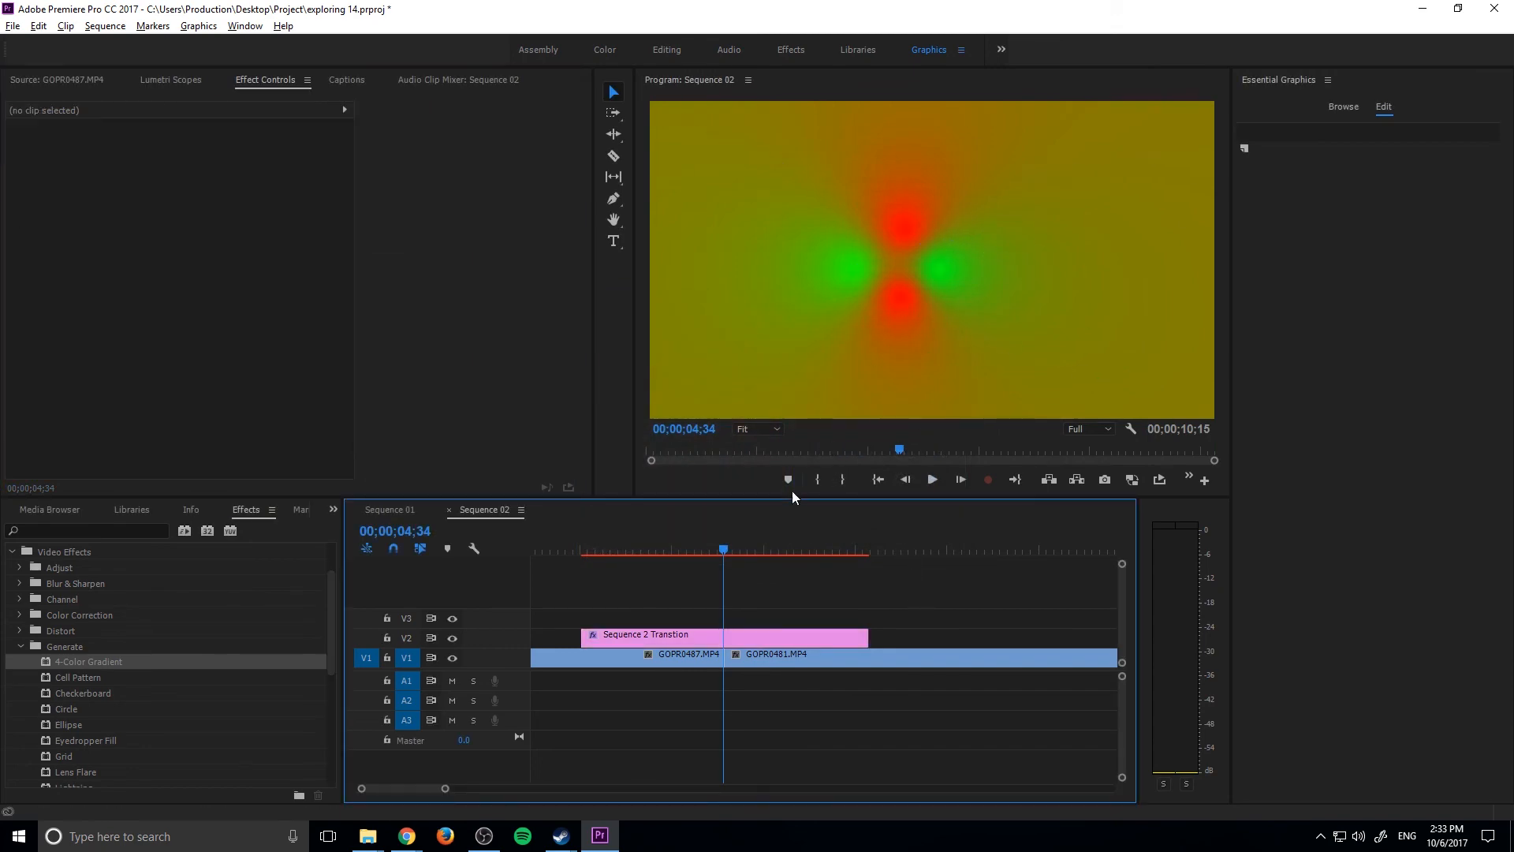
drag(731, 544, 808, 529)
key(space)
key(space)
click(685, 533)
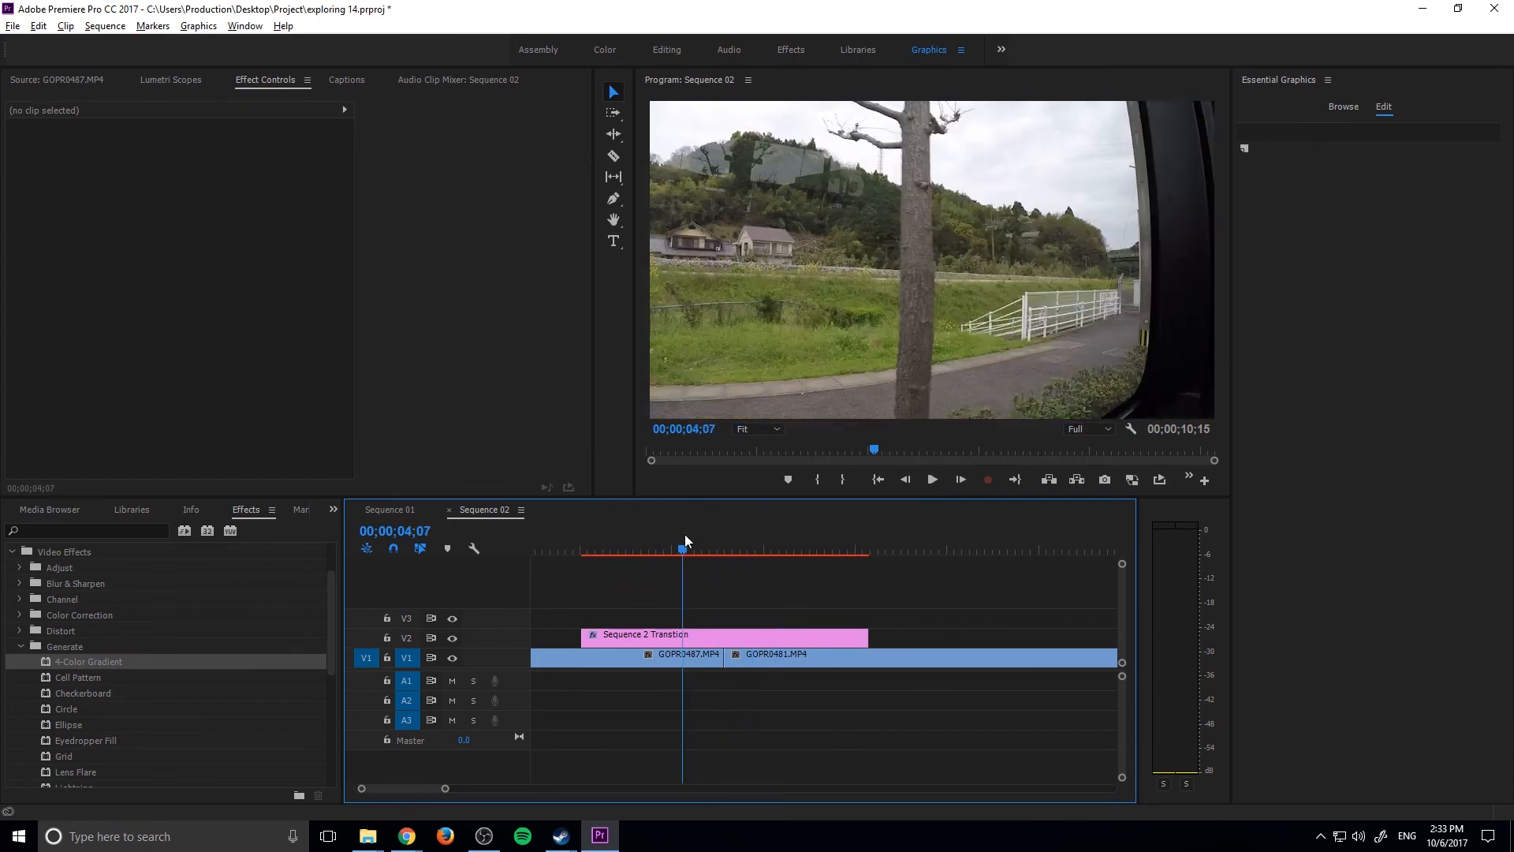
key(space)
key(space)
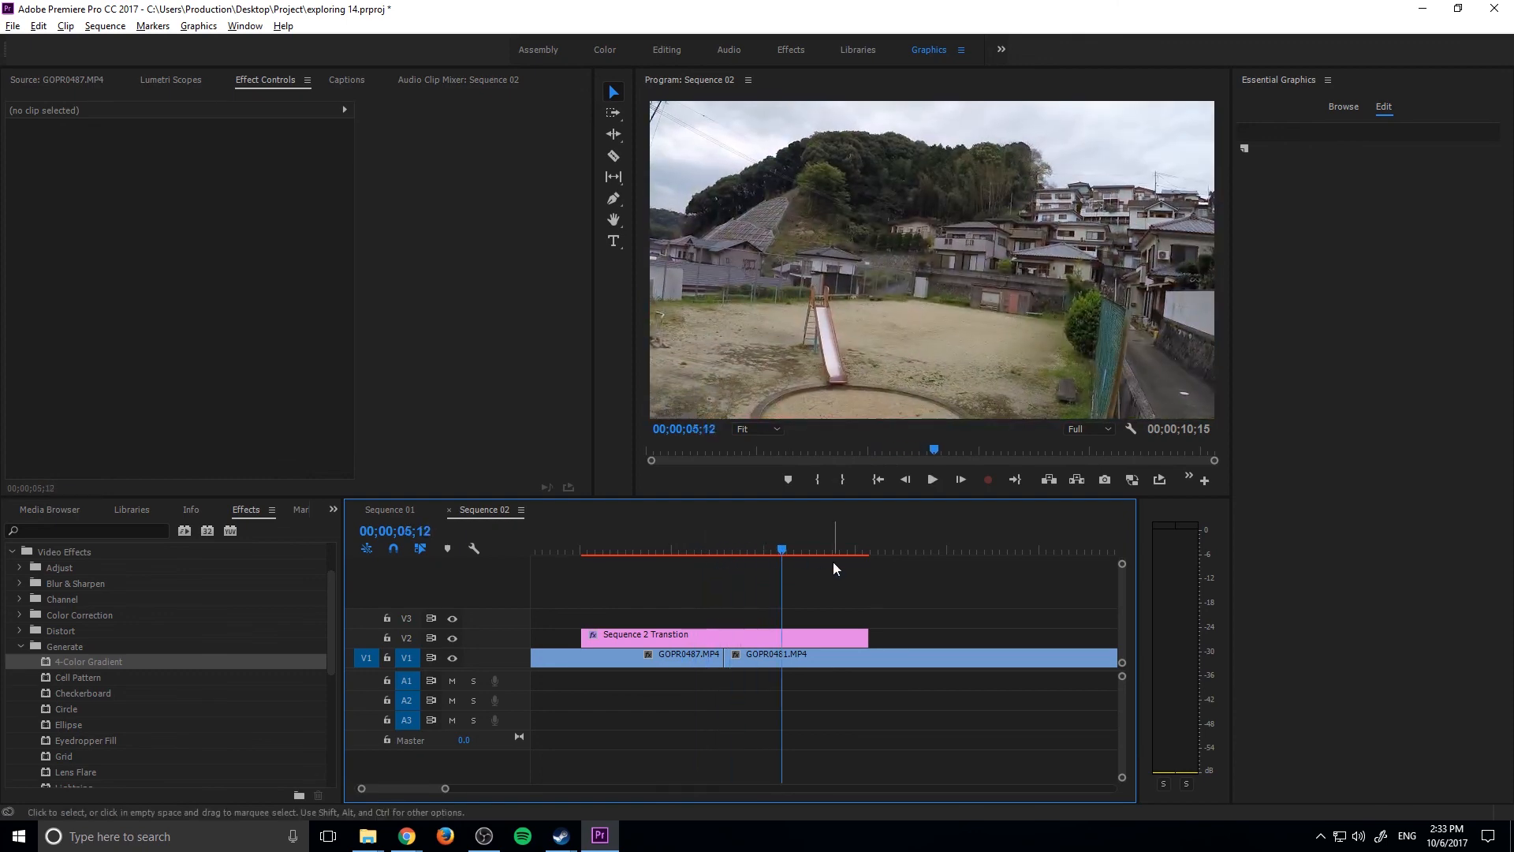